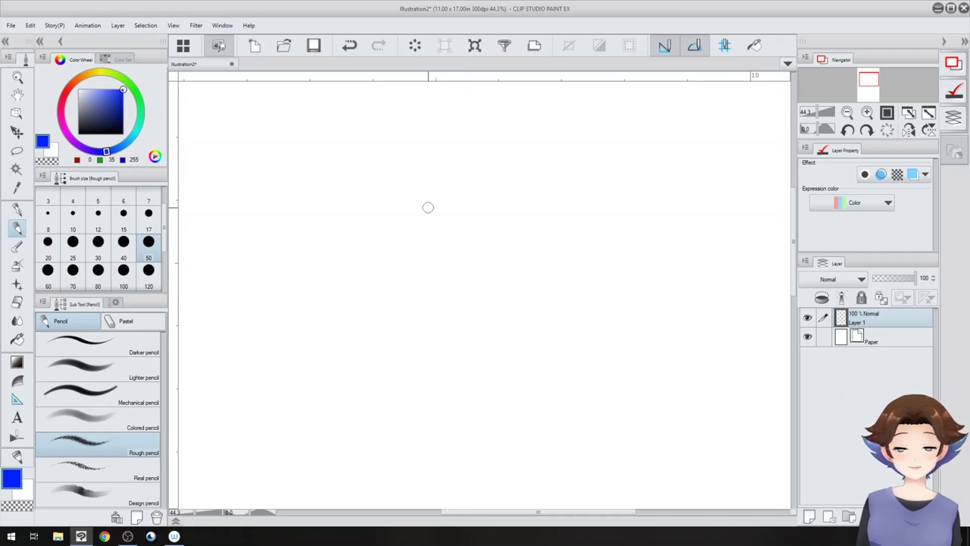
Step: Sketch a rough blue circle for the head with overlapping Rough pencil strokes at brush size 50
{"action": "mouse_move", "coordinate": [566, 233]}
{"action": "left_mouse_down"}
{"action": "mouse_move", "coordinate": [552, 212]}
{"action": "mouse_move", "coordinate": [623, 141]}
{"action": "mouse_move", "coordinate": [664, 206]}
{"action": "mouse_move", "coordinate": [489, 334]}
{"action": "mouse_move", "coordinate": [571, 205]}
{"action": "mouse_move", "coordinate": [645, 166]}
{"action": "mouse_move", "coordinate": [617, 165]}
{"action": "left_mouse_up"}
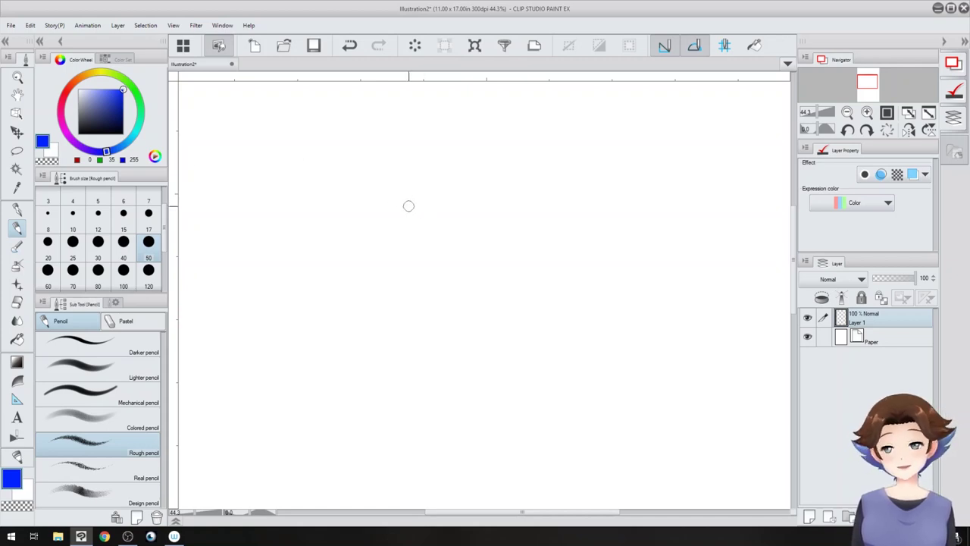
{"action": "left_click_drag", "start_coordinate": [652, 294], "coordinate": [637, 283]}
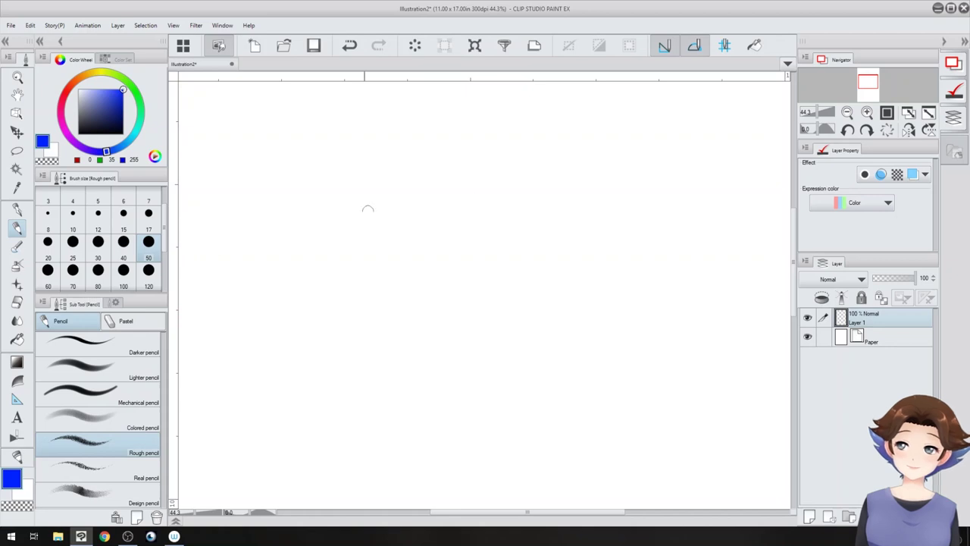
{"action": "left_click_drag", "start_coordinate": [522, 141], "coordinate": [485, 351]}
{"action": "mouse_move", "coordinate": [597, 257]}
{"action": "left_mouse_down"}
{"action": "mouse_move", "coordinate": [385, 207]}
{"action": "mouse_move", "coordinate": [583, 308]}
{"action": "left_mouse_up"}
{"action": "mouse_move", "coordinate": [592, 283]}
{"action": "left_mouse_down"}
{"action": "mouse_move", "coordinate": [533, 144]}
{"action": "mouse_move", "coordinate": [604, 280]}
{"action": "mouse_move", "coordinate": [470, 352]}
{"action": "mouse_move", "coordinate": [395, 218]}
{"action": "left_mouse_up"}
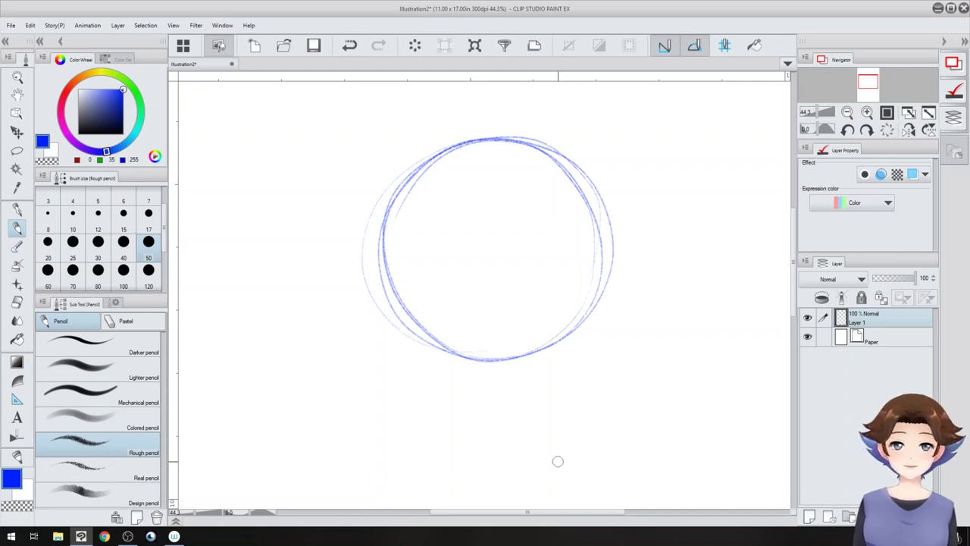
Step: Try a vertical line through the middle of the circle and a curved one right of centre, undoing each
{"action": "scroll", "coordinate": [485, 296], "scroll_direction": "down", "scroll_amount": 2}
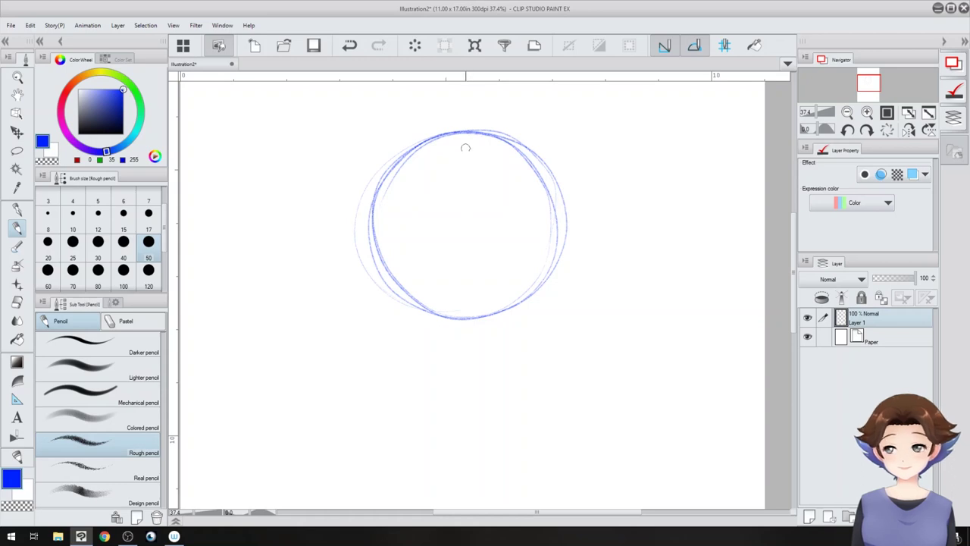
{"action": "left_click_drag", "start_coordinate": [466, 147], "coordinate": [466, 265]}
{"action": "left_click_drag", "start_coordinate": [464, 125], "coordinate": [471, 394]}
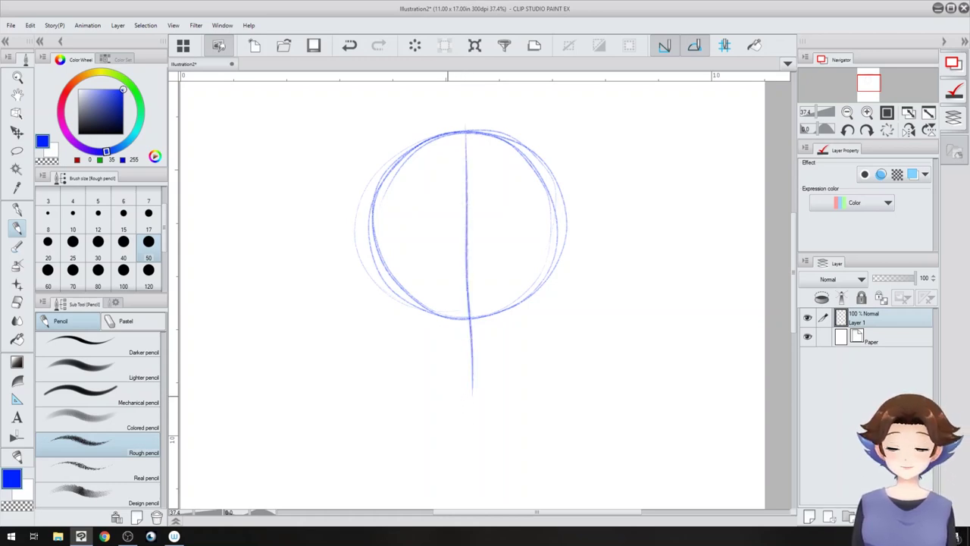
{"action": "key", "text": "ctrl+z"}
{"action": "key", "text": "ctrl+z"}
{"action": "mouse_move", "coordinate": [499, 119]}
{"action": "left_mouse_down"}
{"action": "mouse_move", "coordinate": [518, 281]}
{"action": "mouse_move", "coordinate": [510, 385]}
{"action": "left_mouse_up"}
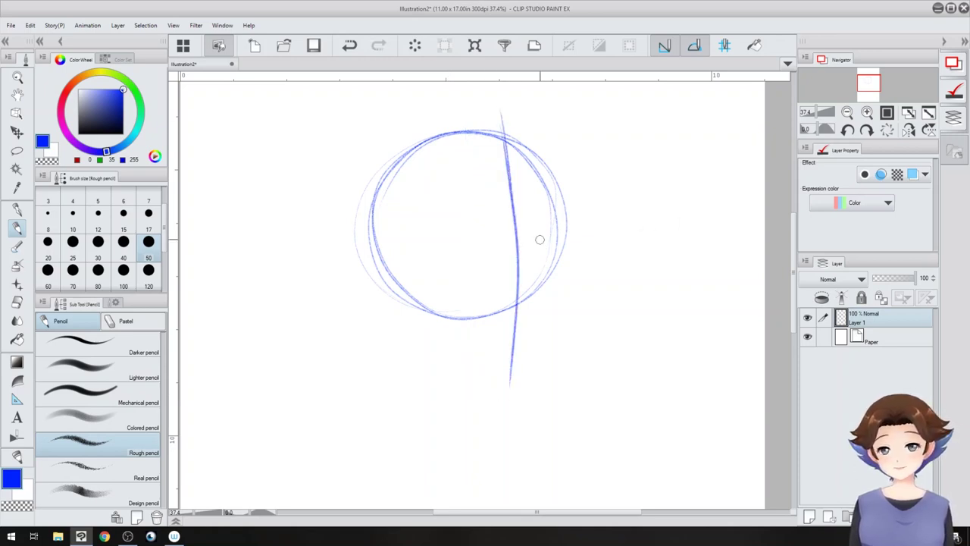
{"action": "key", "text": "ctrl+z"}
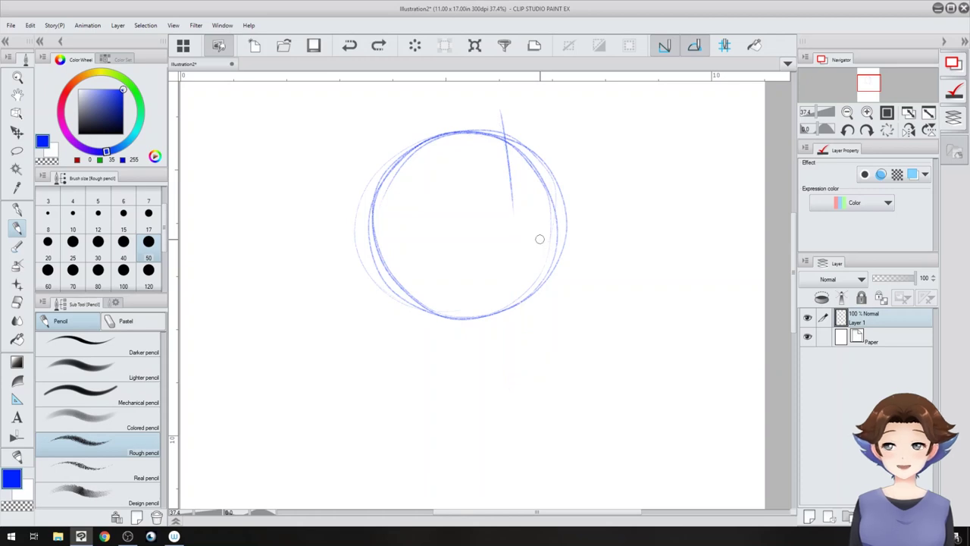
{"action": "key", "text": "ctrl+z"}
Step: Try a curved vertical face line left of the circle's centre and one along its left edge, undoing each
{"action": "left_click_drag", "start_coordinate": [419, 148], "coordinate": [415, 198]}
{"action": "left_click_drag", "start_coordinate": [415, 131], "coordinate": [428, 381]}
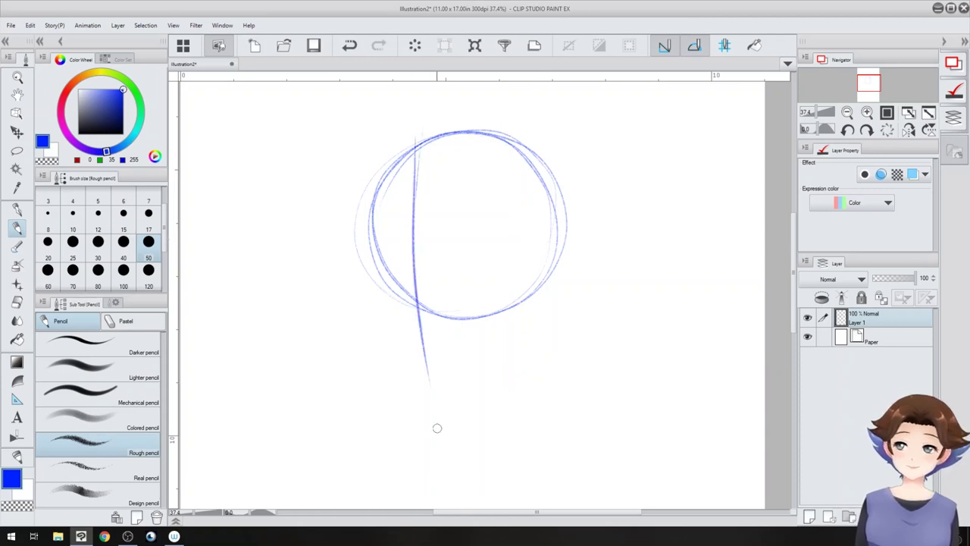
{"action": "key", "text": "ctrl+z"}
{"action": "key", "text": "ctrl+z"}
{"action": "left_click_drag", "start_coordinate": [372, 186], "coordinate": [393, 383]}
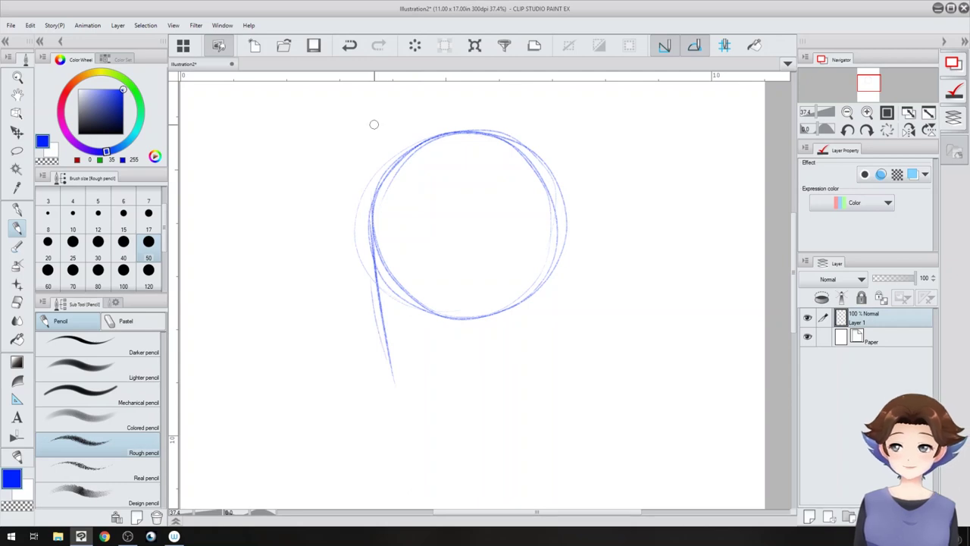
{"action": "key", "text": "ctrl+z"}
{"action": "key", "text": "ctrl+z"}
Step: Sketch a curved vertical face line left of the circle's centre, extending from above the circle to well below it
{"action": "left_click", "coordinate": [428, 113]}
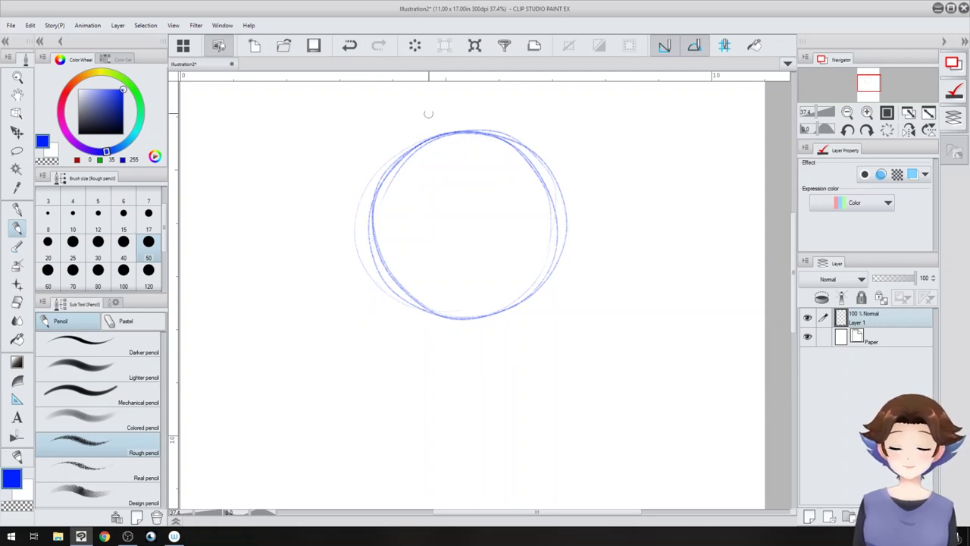
{"action": "left_click_drag", "start_coordinate": [428, 113], "coordinate": [425, 202]}
{"action": "left_click_drag", "start_coordinate": [421, 164], "coordinate": [424, 262]}
{"action": "left_click_drag", "start_coordinate": [417, 211], "coordinate": [433, 377]}
{"action": "left_click_drag", "start_coordinate": [419, 167], "coordinate": [444, 406]}
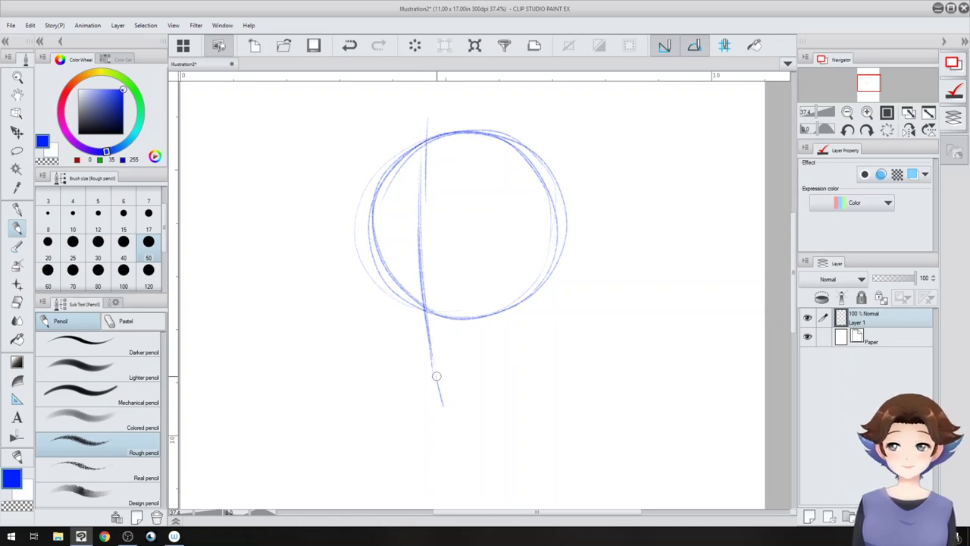
{"action": "left_click_drag", "start_coordinate": [430, 99], "coordinate": [424, 178]}
{"action": "mouse_move", "coordinate": [424, 133]}
{"action": "left_mouse_down"}
{"action": "mouse_move", "coordinate": [421, 240]}
{"action": "mouse_move", "coordinate": [438, 407]}
{"action": "left_mouse_up"}
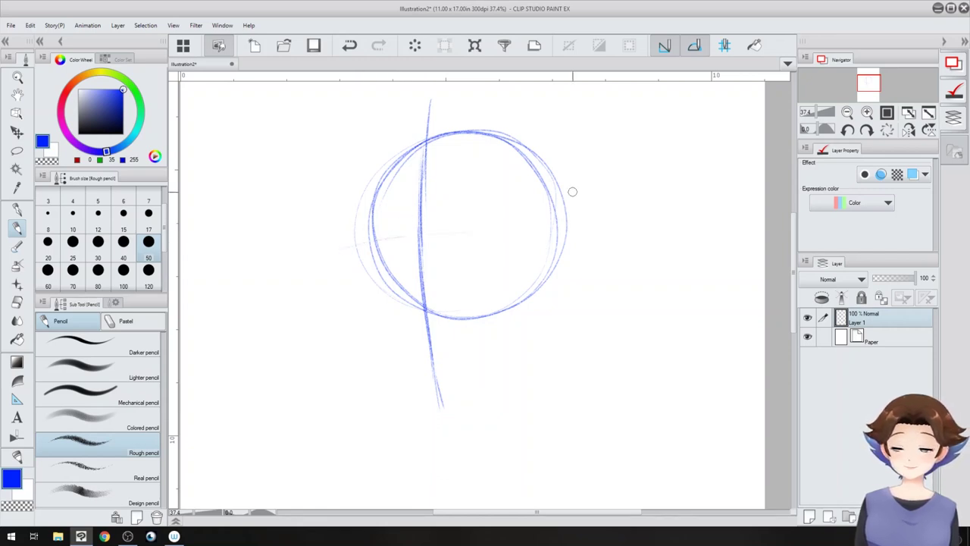
Step: Try a curved horizontal eye line across the circle and a slight rotation of the whole sketch, then undo both
{"action": "mouse_move", "coordinate": [572, 191]}
{"action": "left_mouse_down"}
{"action": "mouse_move", "coordinate": [616, 145]}
{"action": "mouse_move", "coordinate": [528, 101]}
{"action": "mouse_move", "coordinate": [497, 145]}
{"action": "left_mouse_up"}
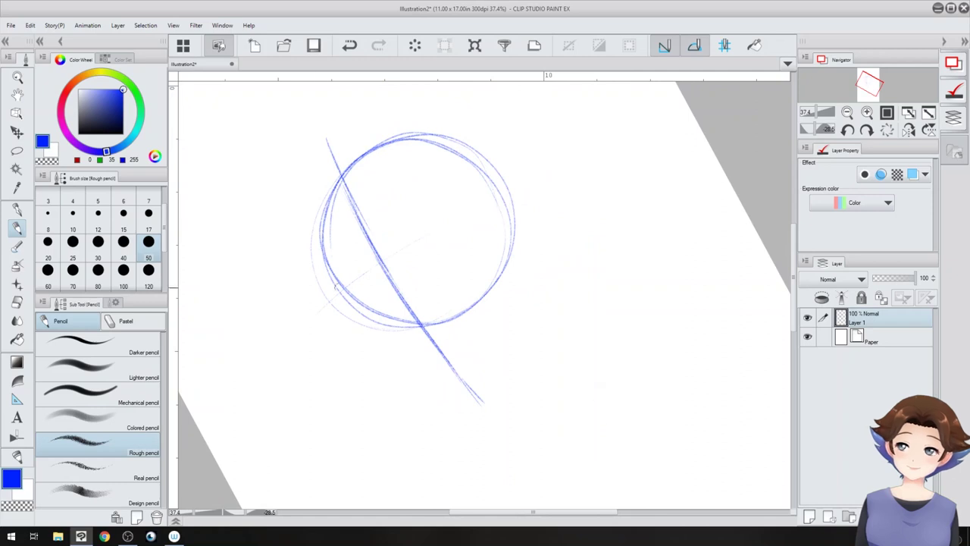
{"action": "mouse_move", "coordinate": [326, 307]}
{"action": "left_mouse_down"}
{"action": "mouse_move", "coordinate": [458, 208]}
{"action": "mouse_move", "coordinate": [317, 321]}
{"action": "mouse_move", "coordinate": [526, 178]}
{"action": "mouse_move", "coordinate": [280, 356]}
{"action": "mouse_move", "coordinate": [484, 333]}
{"action": "left_mouse_up"}
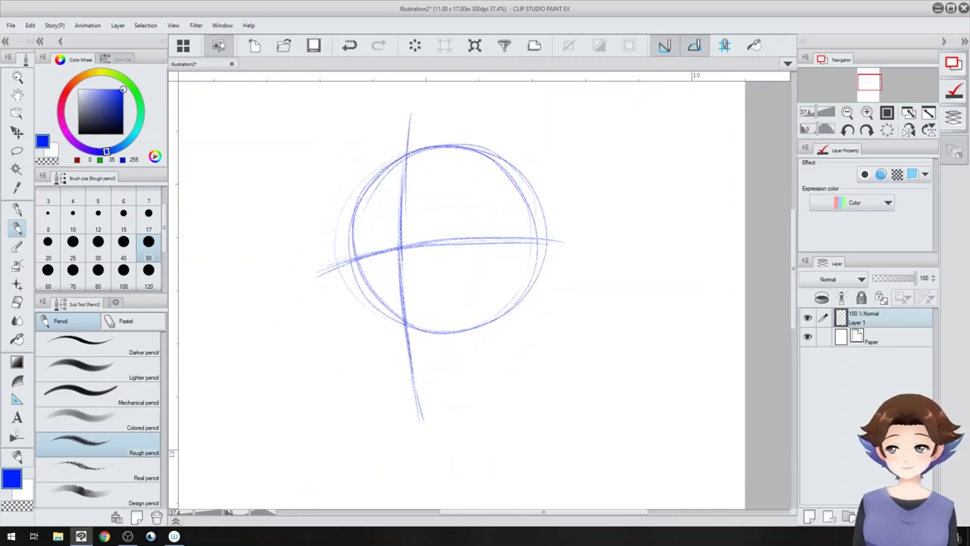
{"action": "left_click", "coordinate": [475, 46]}
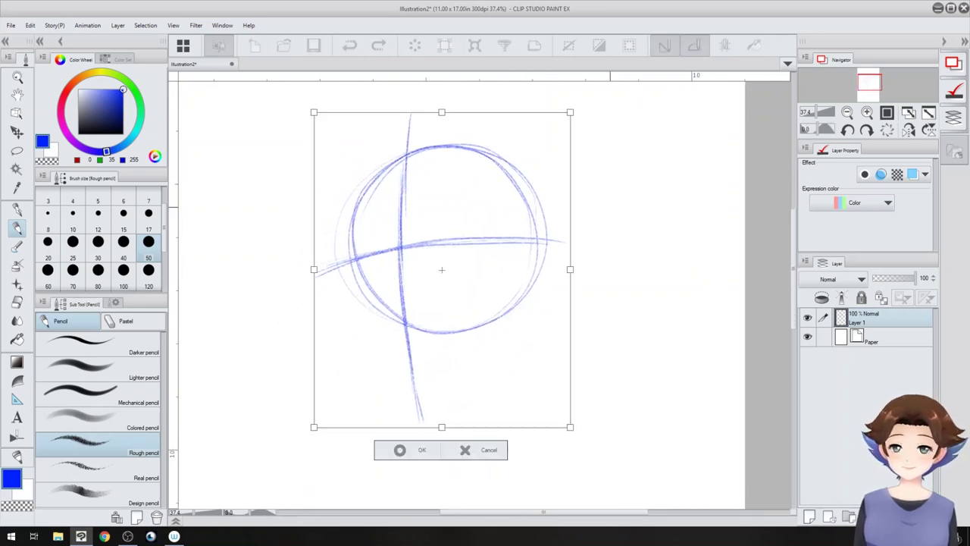
{"action": "left_click_drag", "start_coordinate": [604, 114], "coordinate": [611, 121]}
{"action": "left_click", "coordinate": [399, 454]}
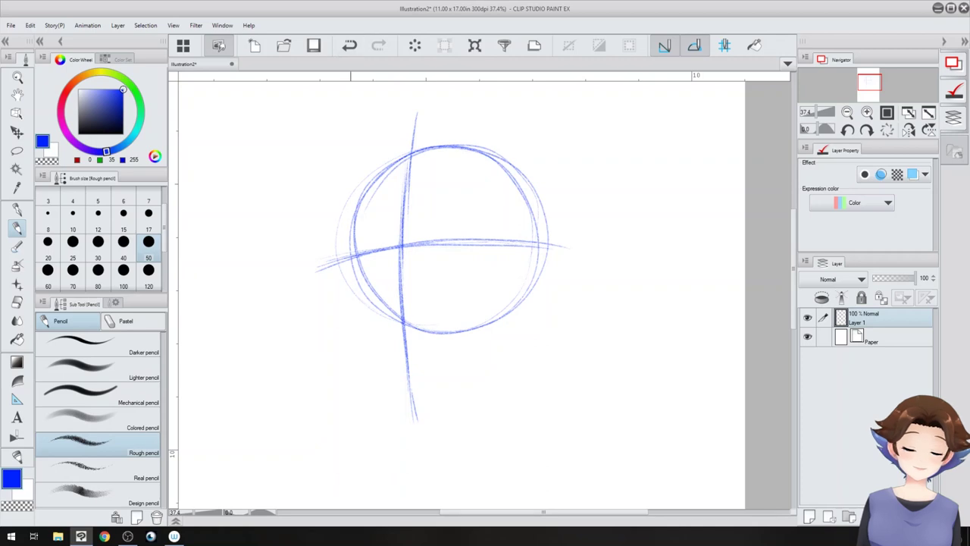
{"action": "key", "text": "ctrl+z"}
{"action": "key", "text": "ctrl+z"}
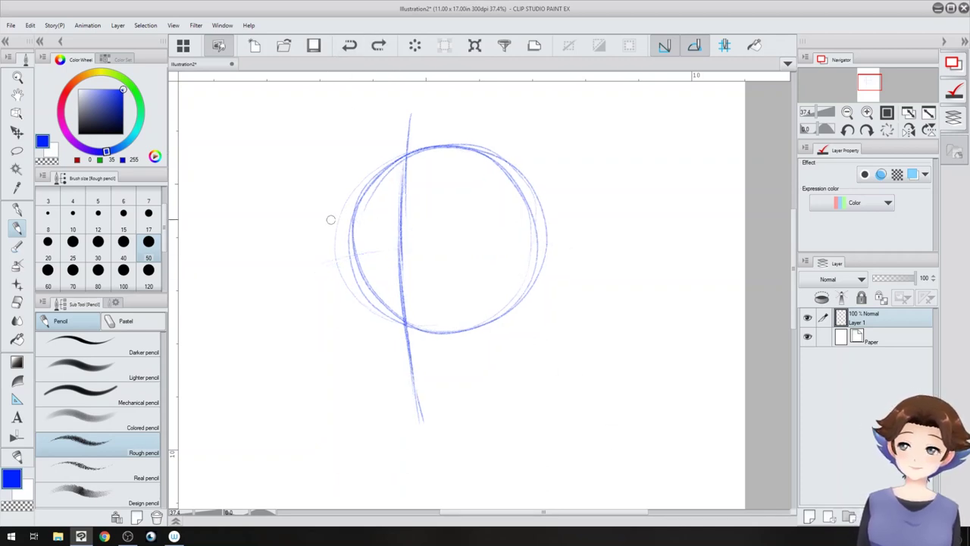
Step: Try an eye line high on the circle and another low one curving up to the right, undoing each
{"action": "mouse_move", "coordinate": [327, 219]}
{"action": "left_mouse_down"}
{"action": "mouse_move", "coordinate": [427, 200]}
{"action": "mouse_move", "coordinate": [558, 202]}
{"action": "left_mouse_up"}
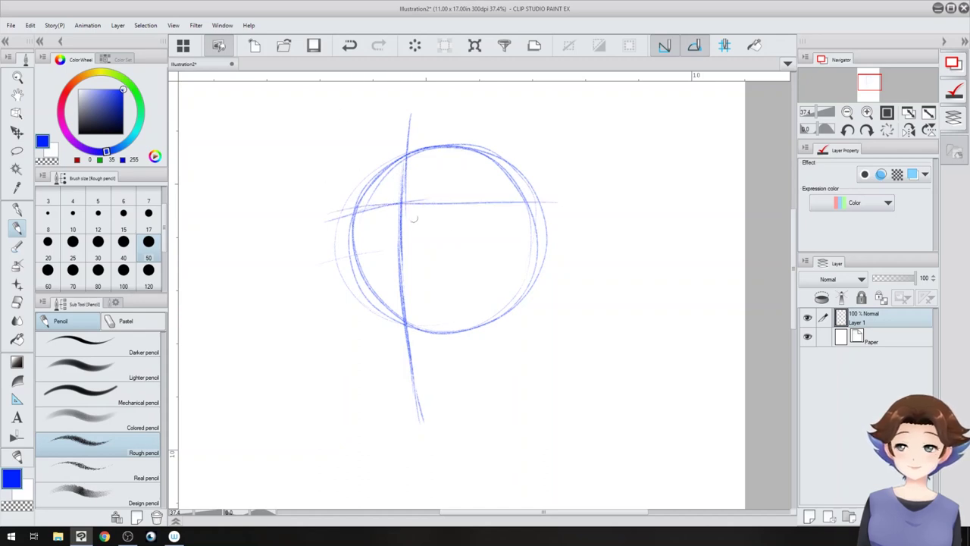
{"action": "key", "text": "ctrl+z"}
{"action": "key", "text": "ctrl+z"}
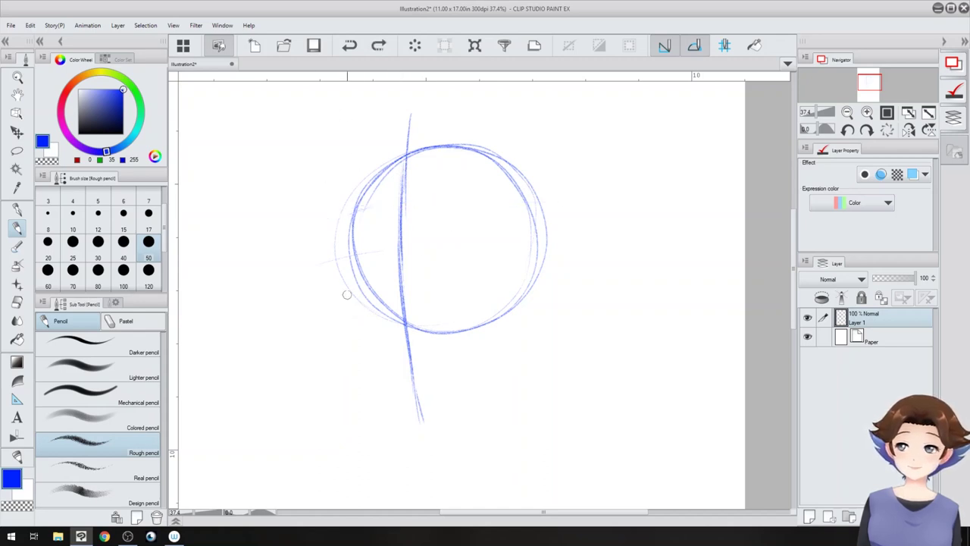
{"action": "left_click_drag", "start_coordinate": [343, 300], "coordinate": [549, 267]}
{"action": "left_click_drag", "start_coordinate": [337, 302], "coordinate": [569, 265]}
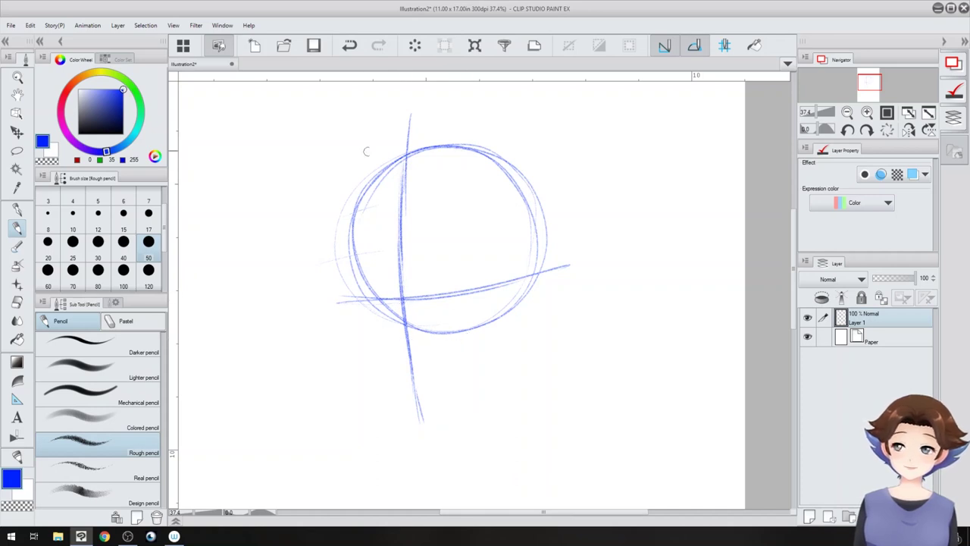
{"action": "key", "text": "ctrl+z"}
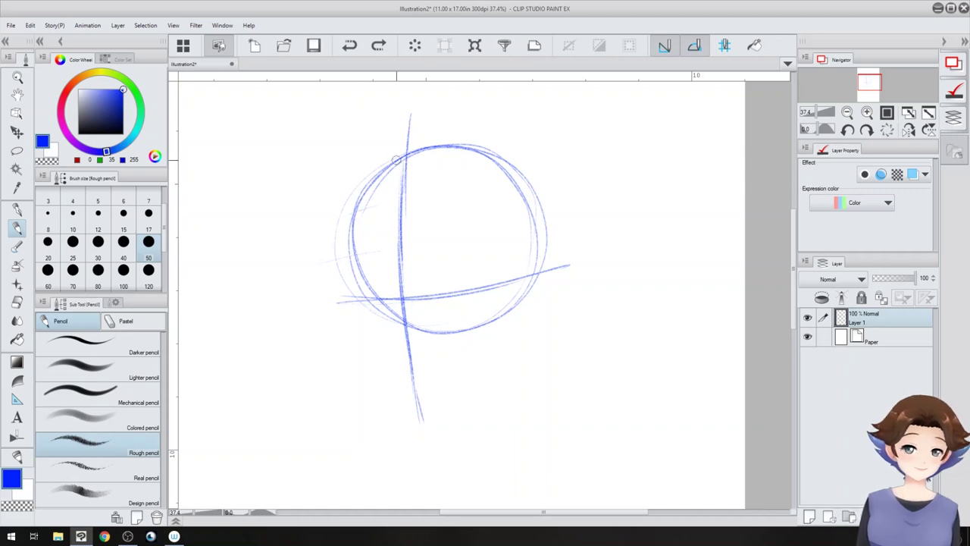
{"action": "key", "text": "ctrl+z"}
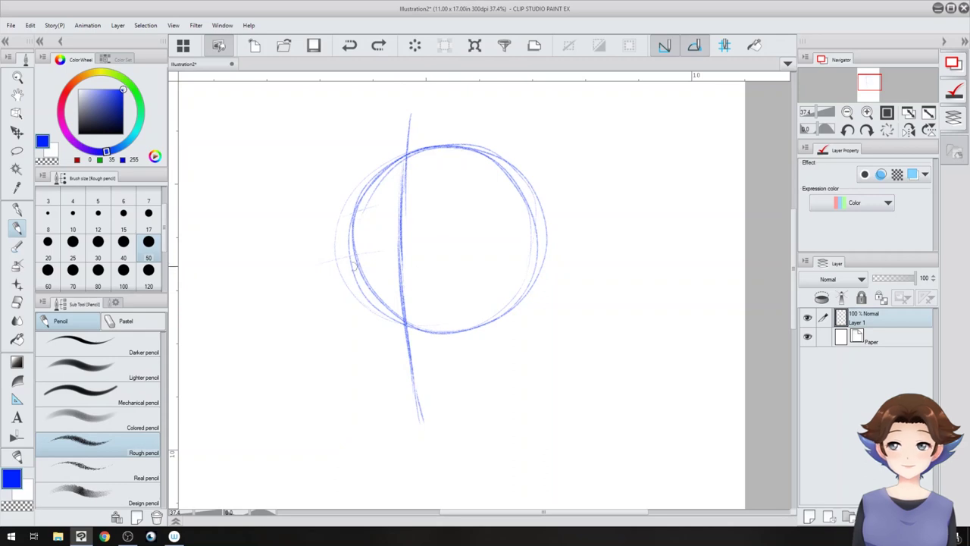
Step: Sketch a gently arched horizontal eye line across the middle of the circle, extending past both sides
{"action": "mouse_move", "coordinate": [337, 257]}
{"action": "left_mouse_down"}
{"action": "mouse_move", "coordinate": [523, 244]}
{"action": "mouse_move", "coordinate": [339, 260]}
{"action": "left_mouse_up"}
{"action": "left_click_drag", "start_coordinate": [406, 246], "coordinate": [566, 248]}
{"action": "left_click_drag", "start_coordinate": [558, 247], "coordinate": [316, 269]}
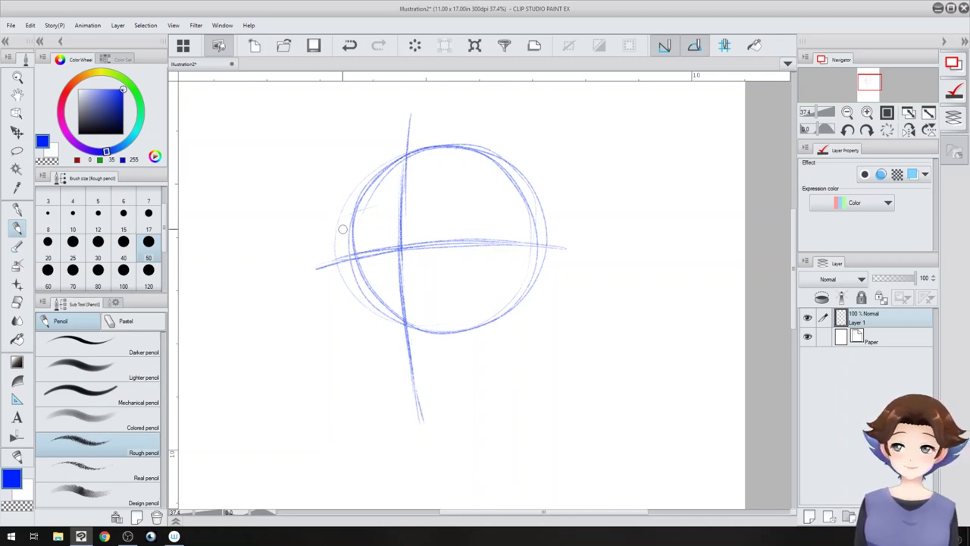
Step: Sketch the left face contour from above the eye line past the cheek to the chin on the vertical face line
{"action": "left_click_drag", "start_coordinate": [342, 227], "coordinate": [353, 257]}
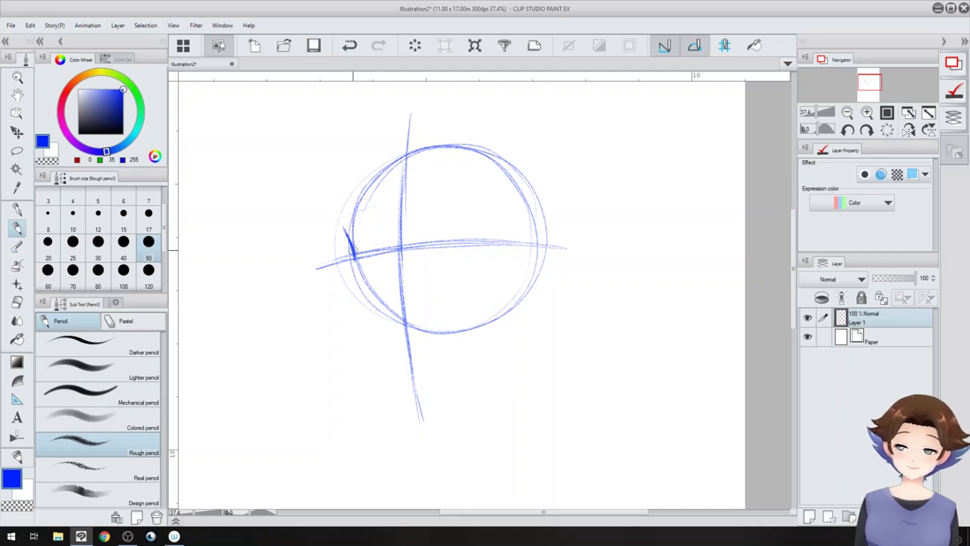
{"action": "mouse_move", "coordinate": [352, 251]}
{"action": "left_mouse_down"}
{"action": "mouse_move", "coordinate": [357, 301]}
{"action": "mouse_move", "coordinate": [354, 287]}
{"action": "mouse_move", "coordinate": [353, 265]}
{"action": "mouse_move", "coordinate": [377, 330]}
{"action": "left_mouse_up"}
{"action": "mouse_move", "coordinate": [353, 296]}
{"action": "left_mouse_down"}
{"action": "mouse_move", "coordinate": [396, 360]}
{"action": "mouse_move", "coordinate": [359, 305]}
{"action": "mouse_move", "coordinate": [399, 357]}
{"action": "mouse_move", "coordinate": [359, 285]}
{"action": "mouse_move", "coordinate": [410, 359]}
{"action": "left_mouse_up"}
{"action": "left_click_drag", "start_coordinate": [363, 314], "coordinate": [413, 368]}
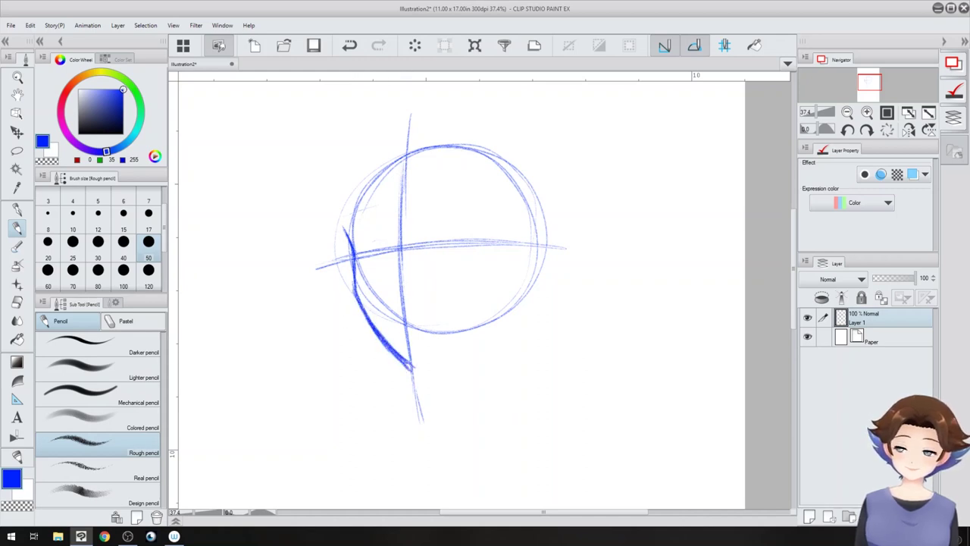
Step: Erase the lower cheek line with the Hard eraser and redraw it with the Rough pencil down to the chin
{"action": "left_click", "coordinate": [17, 301]}
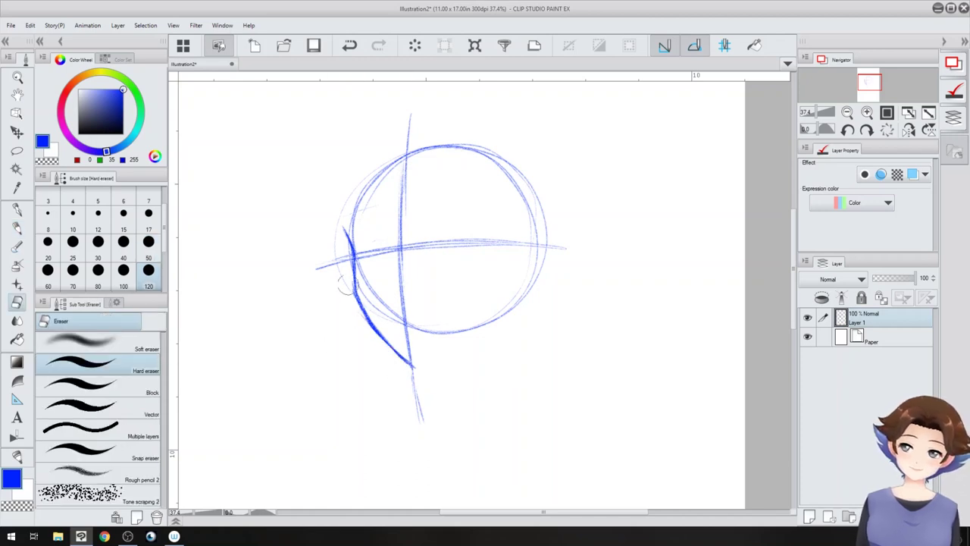
{"action": "mouse_move", "coordinate": [355, 297]}
{"action": "left_mouse_down"}
{"action": "mouse_move", "coordinate": [363, 318]}
{"action": "mouse_move", "coordinate": [413, 372]}
{"action": "left_mouse_up"}
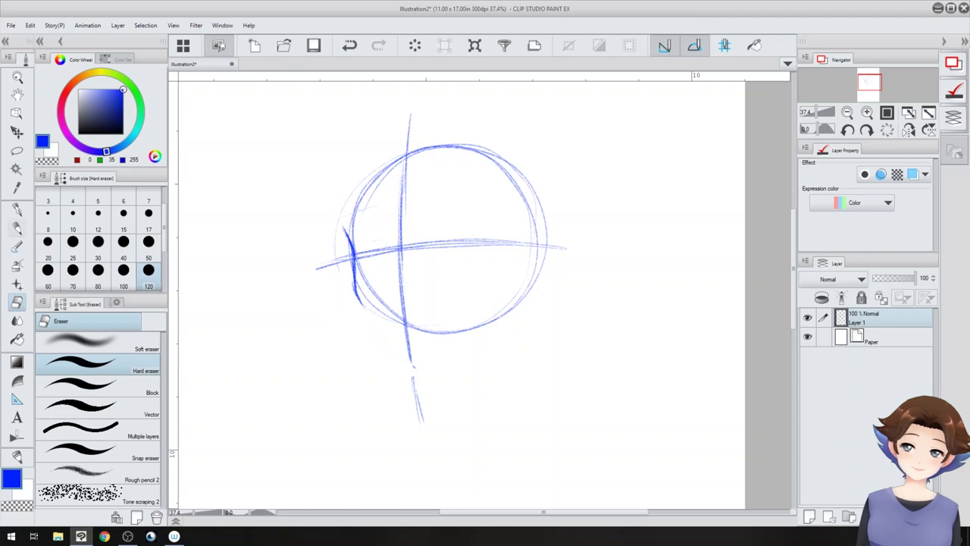
{"action": "left_click", "coordinate": [16, 227]}
{"action": "left_click_drag", "start_coordinate": [349, 242], "coordinate": [367, 309]}
{"action": "mouse_move", "coordinate": [355, 270]}
{"action": "left_mouse_down"}
{"action": "mouse_move", "coordinate": [365, 307]}
{"action": "mouse_move", "coordinate": [414, 368]}
{"action": "left_mouse_up"}
Step: Sketch the jawline from the chin up to the jaw corner at the circle's lower right, reinforcing it with overlapping strokes
{"action": "mouse_move", "coordinate": [362, 300]}
{"action": "left_mouse_down"}
{"action": "mouse_move", "coordinate": [413, 365]}
{"action": "mouse_move", "coordinate": [476, 346]}
{"action": "left_mouse_up"}
{"action": "left_click_drag", "start_coordinate": [414, 366], "coordinate": [503, 330]}
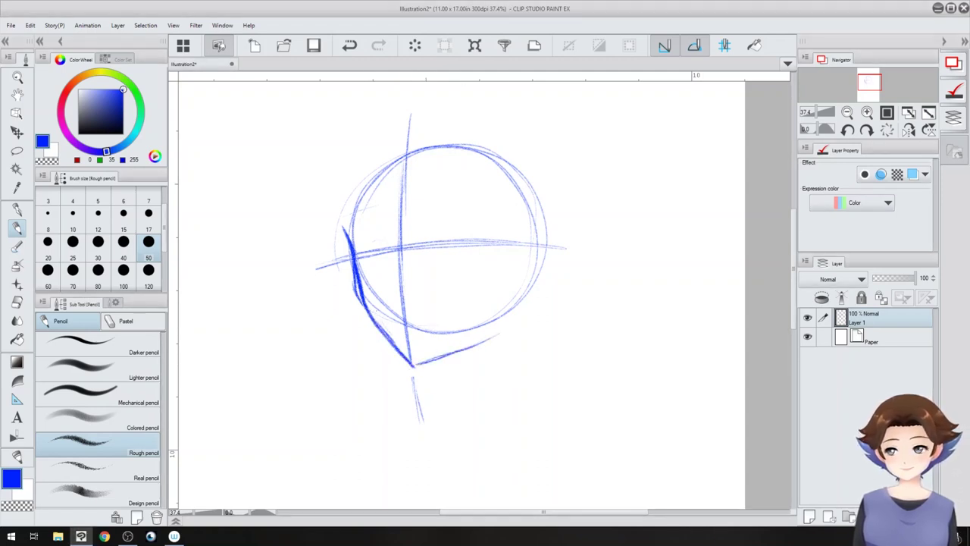
{"action": "left_click_drag", "start_coordinate": [427, 364], "coordinate": [526, 306]}
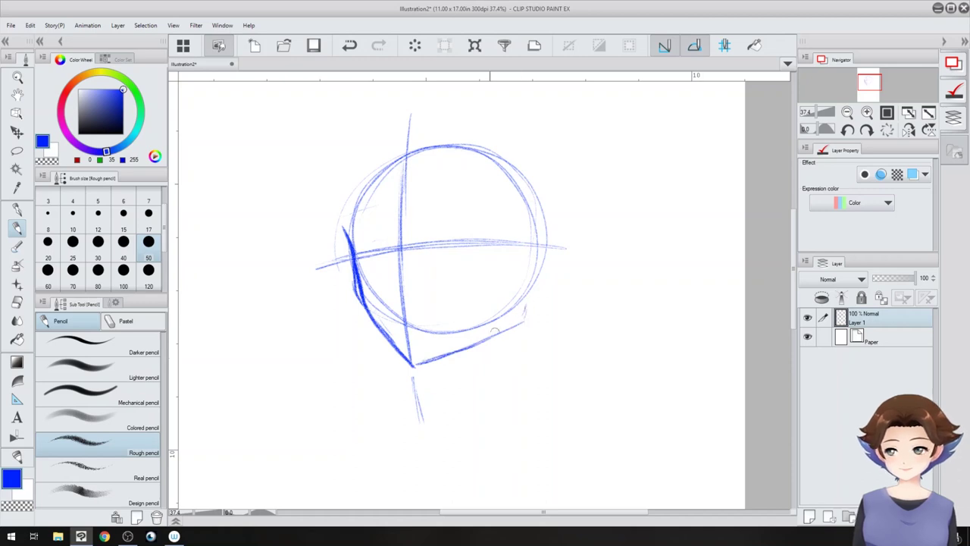
{"action": "mouse_move", "coordinate": [414, 364]}
{"action": "left_mouse_down"}
{"action": "mouse_move", "coordinate": [521, 317]}
{"action": "mouse_move", "coordinate": [527, 300]}
{"action": "mouse_move", "coordinate": [488, 341]}
{"action": "left_mouse_up"}
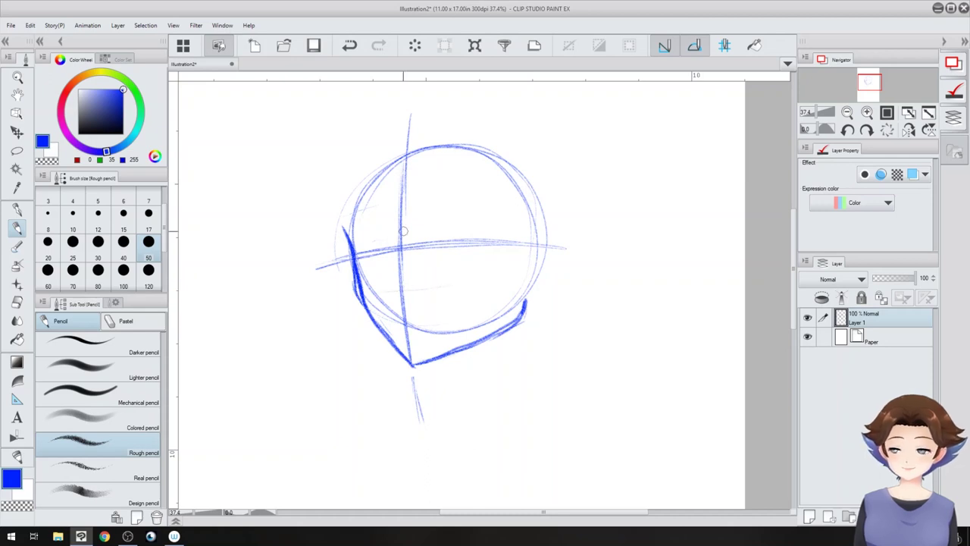
Step: Clean up the stray pencil marks outside the left cheek with the Hard eraser and return to the Rough pencil
{"action": "mouse_move", "coordinate": [403, 231]}
{"action": "left_mouse_down"}
{"action": "mouse_move", "coordinate": [491, 366]}
{"action": "mouse_move", "coordinate": [499, 306]}
{"action": "left_mouse_up"}
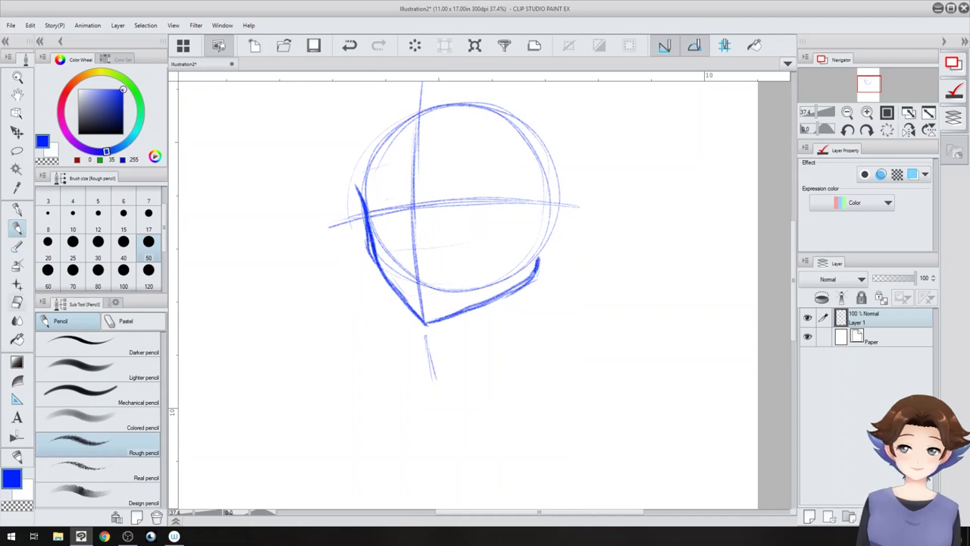
{"action": "key", "text": "e"}
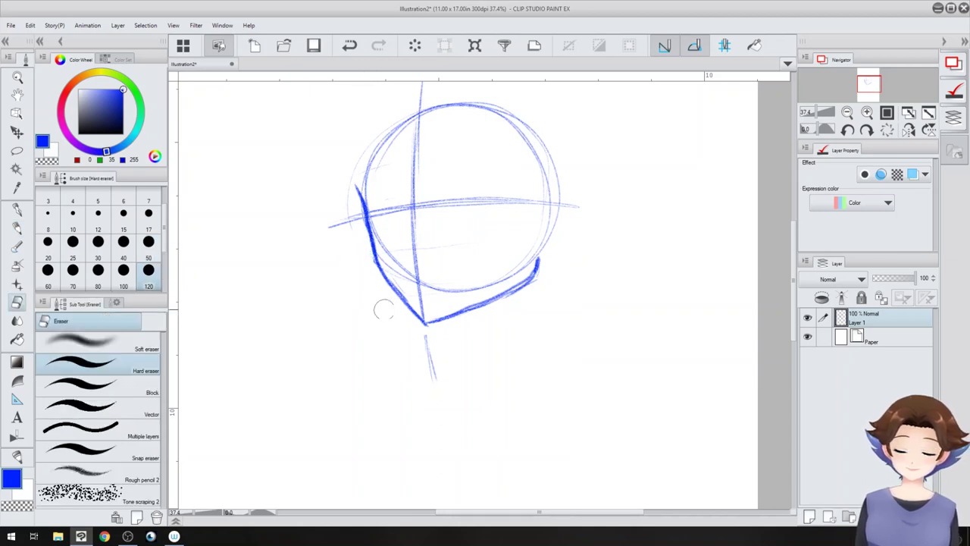
{"action": "key", "text": "p"}
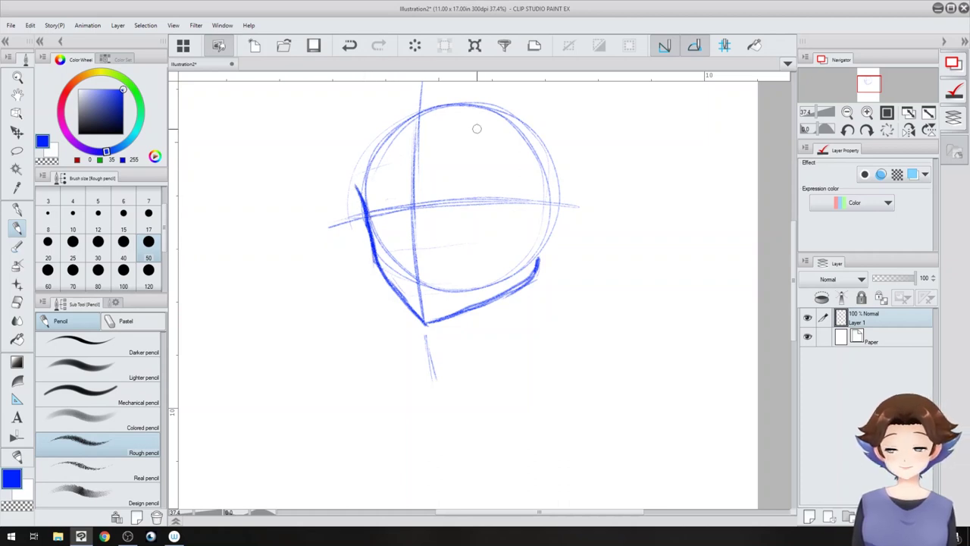
Step: Sketch the forehead from the brow upward and the larger rounded skull outline above and behind the circle, down toward the jaw corner
{"action": "left_click_drag", "start_coordinate": [477, 128], "coordinate": [460, 173]}
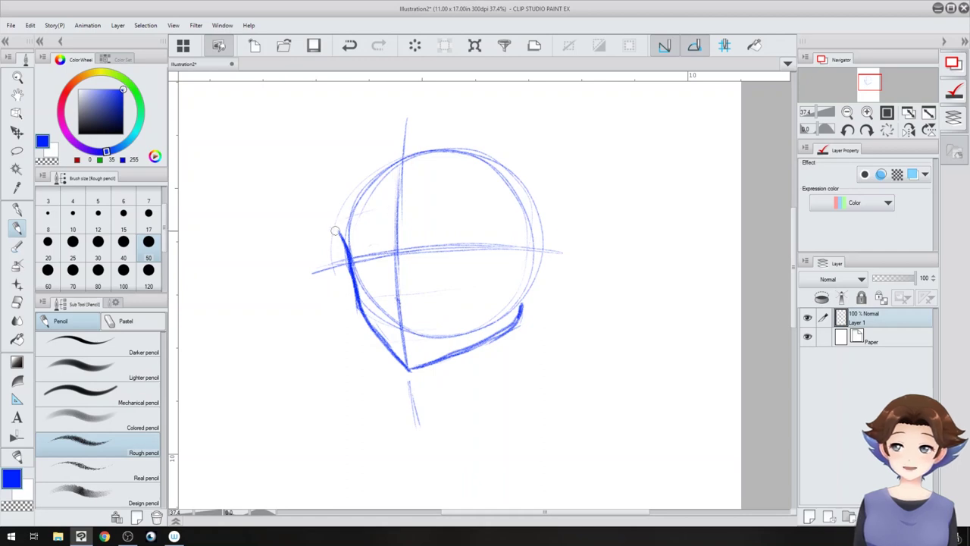
{"action": "left_click_drag", "start_coordinate": [339, 230], "coordinate": [341, 194]}
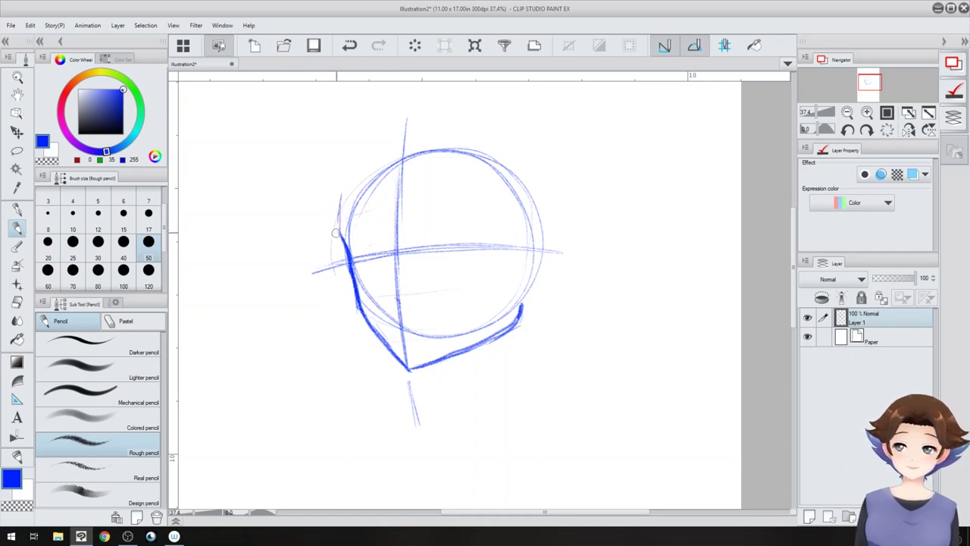
{"action": "mouse_move", "coordinate": [339, 230]}
{"action": "left_mouse_down"}
{"action": "mouse_move", "coordinate": [354, 164]}
{"action": "mouse_move", "coordinate": [406, 128]}
{"action": "left_mouse_up"}
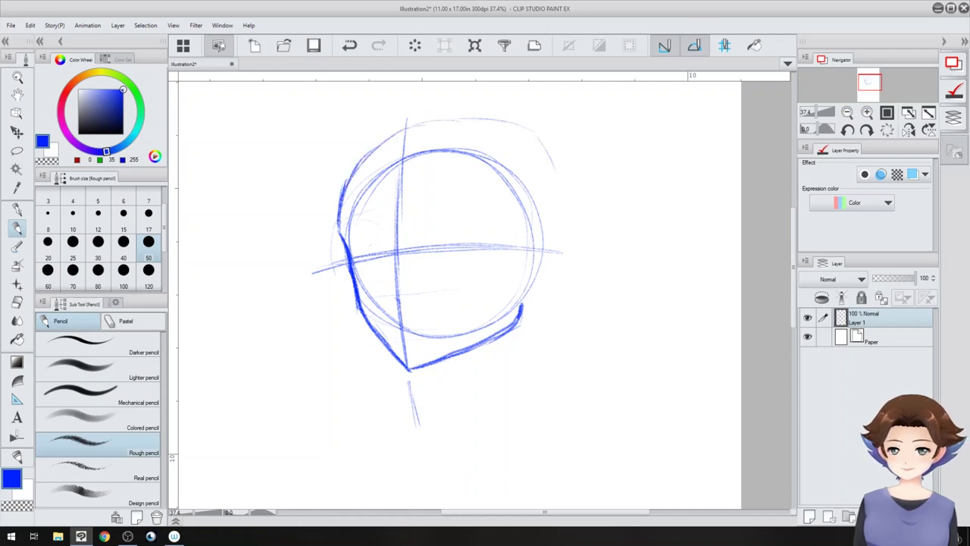
{"action": "left_click_drag", "start_coordinate": [557, 158], "coordinate": [569, 192]}
{"action": "mouse_move", "coordinate": [530, 137]}
{"action": "left_mouse_down"}
{"action": "mouse_move", "coordinate": [565, 229]}
{"action": "mouse_move", "coordinate": [550, 281]}
{"action": "left_mouse_up"}
{"action": "mouse_move", "coordinate": [569, 194]}
{"action": "left_mouse_down"}
{"action": "mouse_move", "coordinate": [559, 161]}
{"action": "mouse_move", "coordinate": [383, 139]}
{"action": "left_mouse_up"}
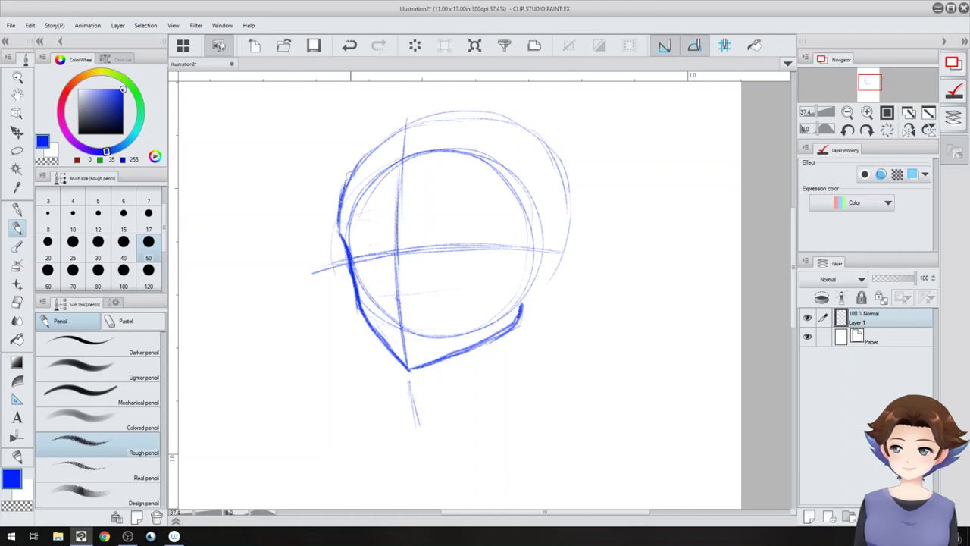
{"action": "mouse_move", "coordinate": [349, 174]}
{"action": "left_mouse_down"}
{"action": "mouse_move", "coordinate": [524, 130]}
{"action": "mouse_move", "coordinate": [565, 265]}
{"action": "mouse_move", "coordinate": [531, 305]}
{"action": "left_mouse_up"}
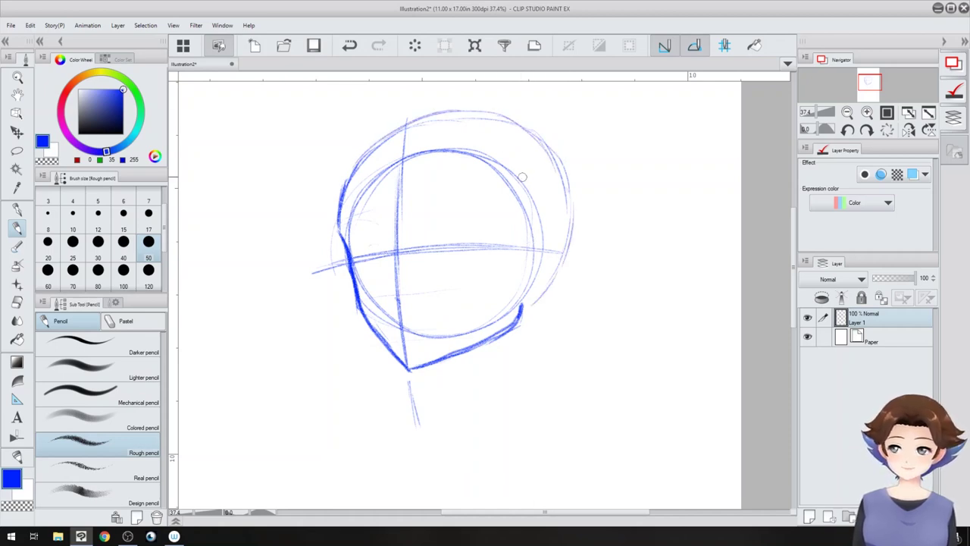
Step: Sketch the near ear with inner contours behind the jaw, a light brow guideline across the face, and the far ear's edge
{"action": "mouse_move", "coordinate": [528, 244]}
{"action": "left_mouse_down"}
{"action": "mouse_move", "coordinate": [551, 220]}
{"action": "mouse_move", "coordinate": [547, 282]}
{"action": "mouse_move", "coordinate": [523, 291]}
{"action": "left_mouse_up"}
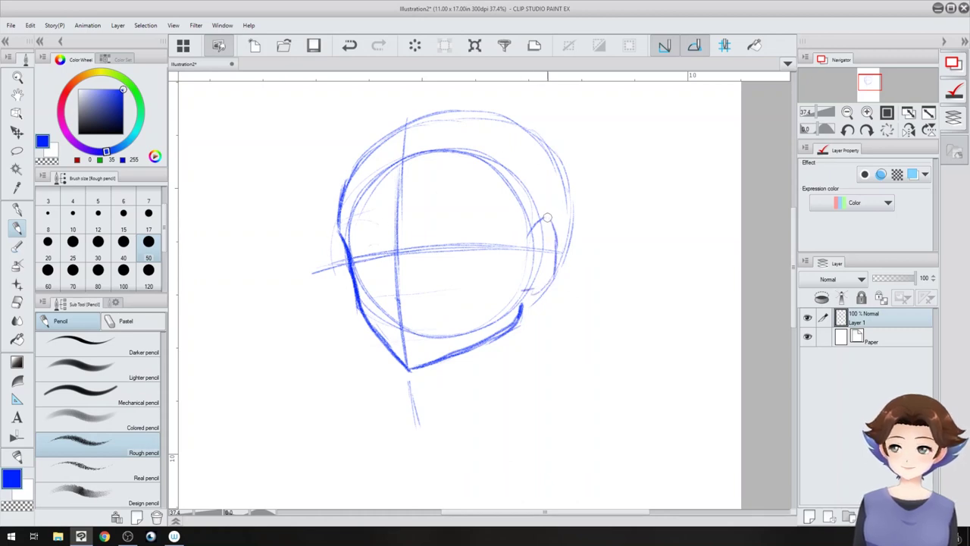
{"action": "left_click_drag", "start_coordinate": [356, 220], "coordinate": [531, 209]}
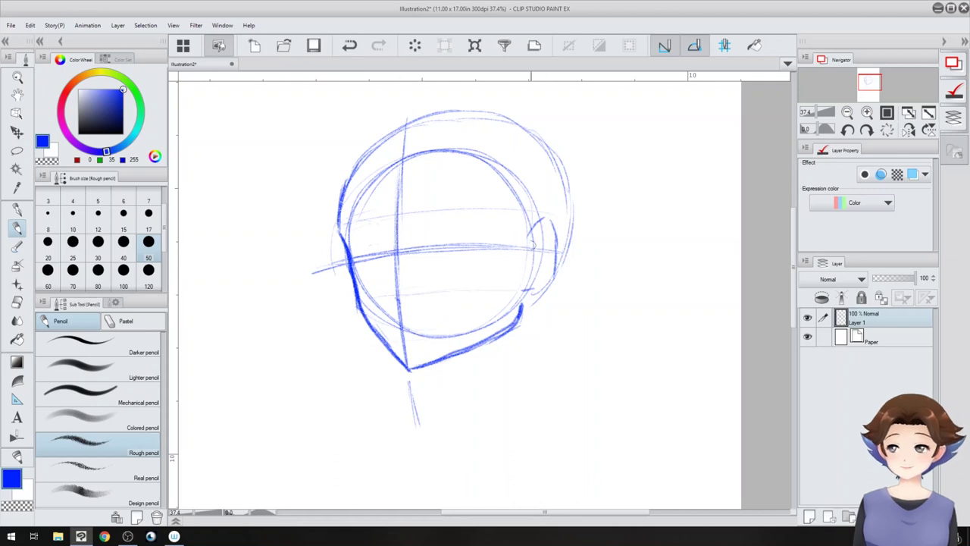
{"action": "mouse_move", "coordinate": [544, 215]}
{"action": "left_mouse_down"}
{"action": "mouse_move", "coordinate": [556, 255]}
{"action": "mouse_move", "coordinate": [533, 284]}
{"action": "left_mouse_up"}
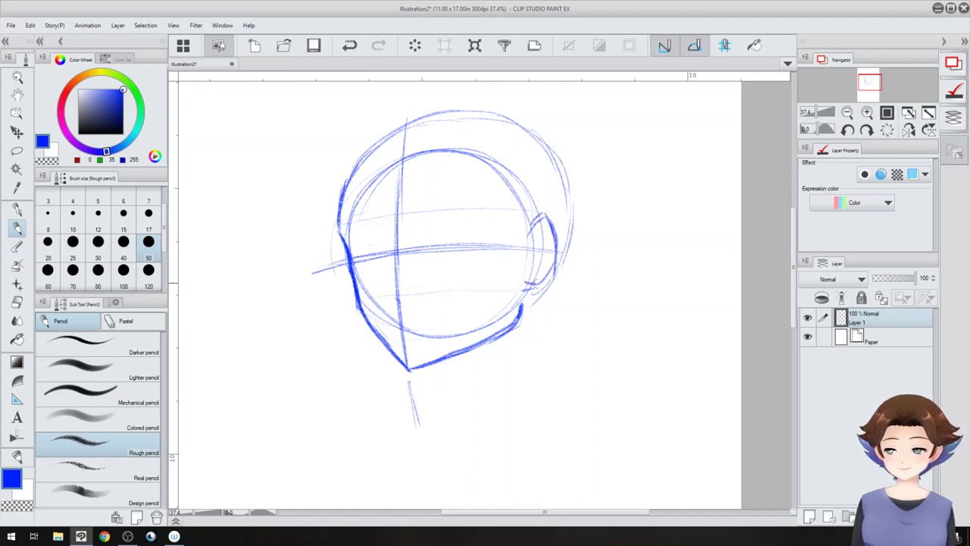
{"action": "mouse_move", "coordinate": [542, 230]}
{"action": "left_mouse_down"}
{"action": "mouse_move", "coordinate": [529, 245]}
{"action": "mouse_move", "coordinate": [527, 269]}
{"action": "mouse_move", "coordinate": [536, 268]}
{"action": "left_mouse_up"}
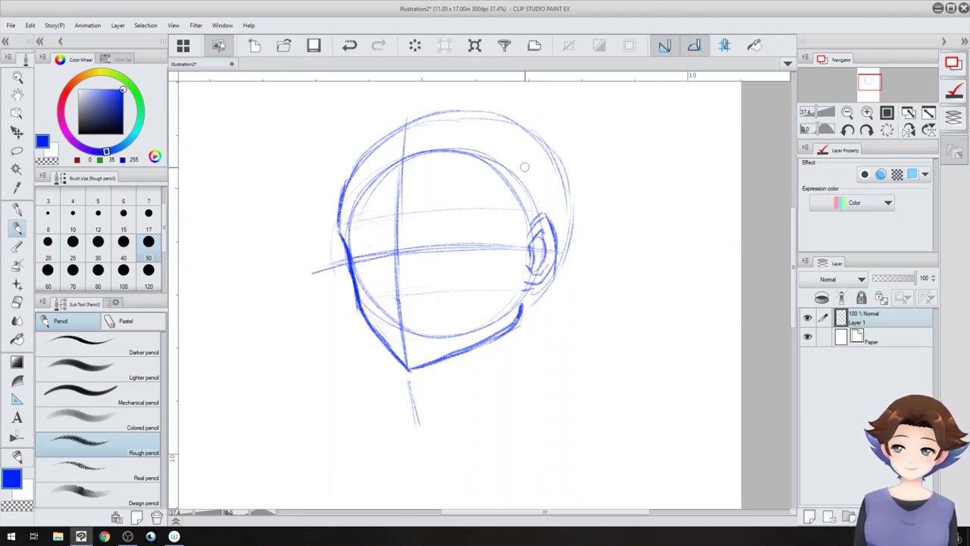
{"action": "left_click_drag", "start_coordinate": [344, 251], "coordinate": [351, 287]}
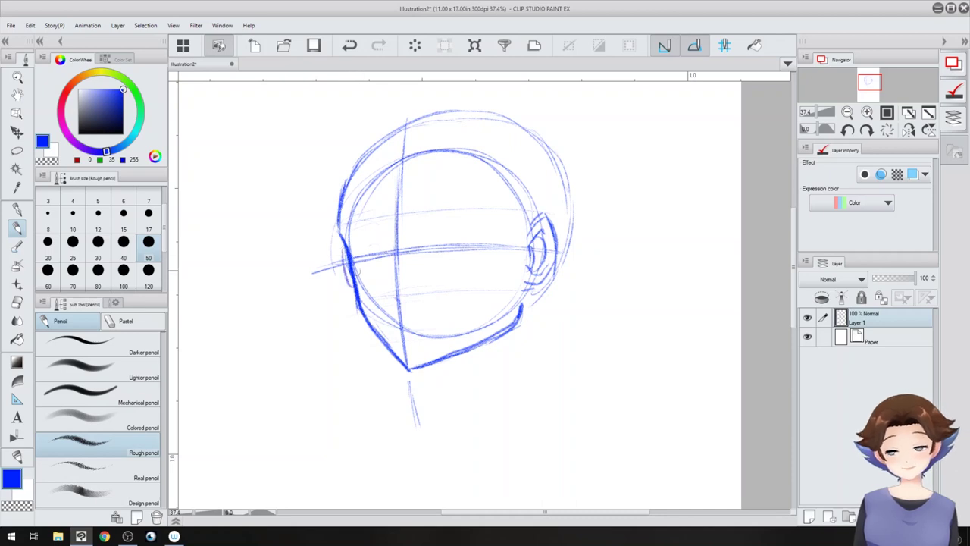
Step: Erase the inner construction circle and excess lines with the Hard eraser, then redraw the forehead contour with the Rough pencil
{"action": "key", "text": "e"}
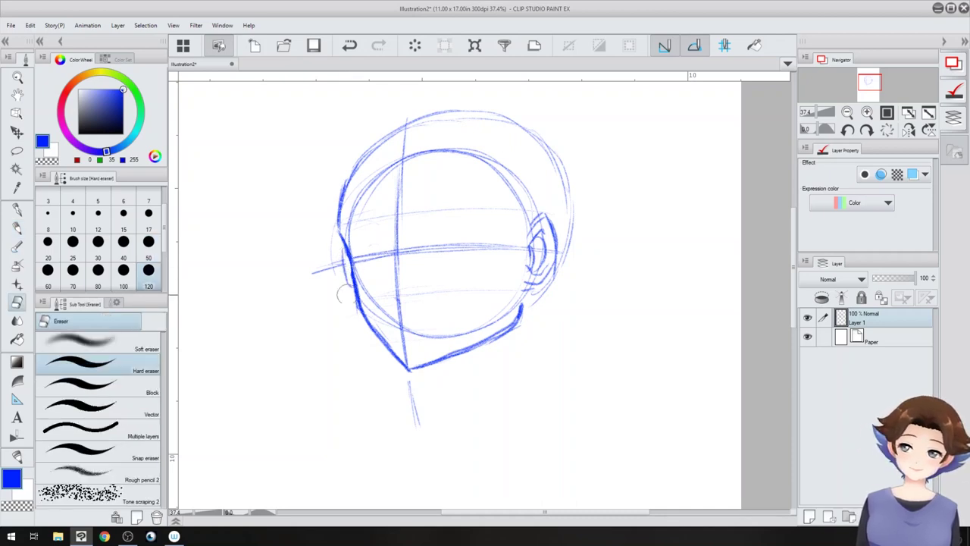
{"action": "left_click_drag", "start_coordinate": [347, 228], "coordinate": [390, 160]}
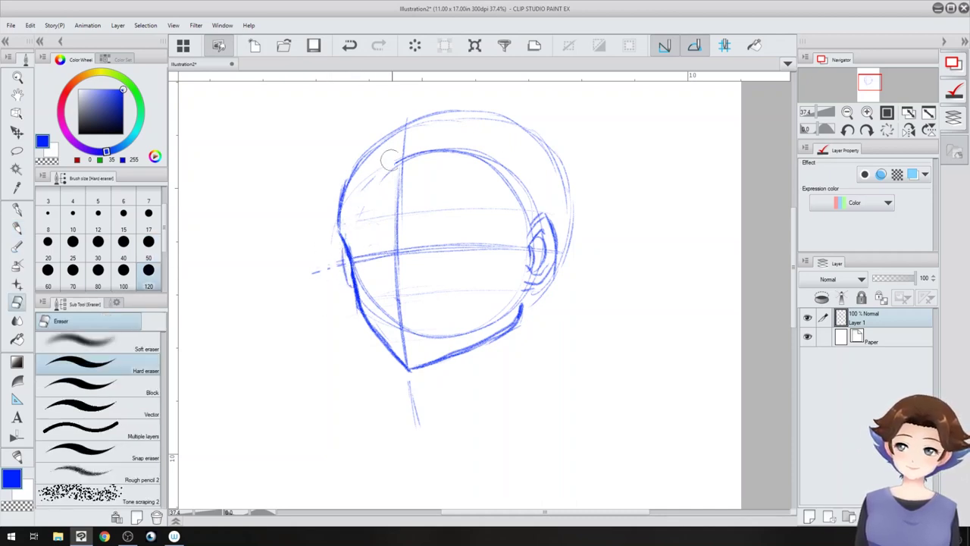
{"action": "mouse_move", "coordinate": [369, 292]}
{"action": "left_mouse_down"}
{"action": "mouse_move", "coordinate": [423, 322]}
{"action": "mouse_move", "coordinate": [412, 326]}
{"action": "mouse_move", "coordinate": [454, 335]}
{"action": "mouse_move", "coordinate": [521, 299]}
{"action": "mouse_move", "coordinate": [523, 213]}
{"action": "mouse_move", "coordinate": [522, 231]}
{"action": "mouse_move", "coordinate": [507, 172]}
{"action": "mouse_move", "coordinate": [435, 144]}
{"action": "mouse_move", "coordinate": [514, 180]}
{"action": "mouse_move", "coordinate": [397, 155]}
{"action": "mouse_move", "coordinate": [379, 169]}
{"action": "mouse_move", "coordinate": [414, 159]}
{"action": "left_mouse_up"}
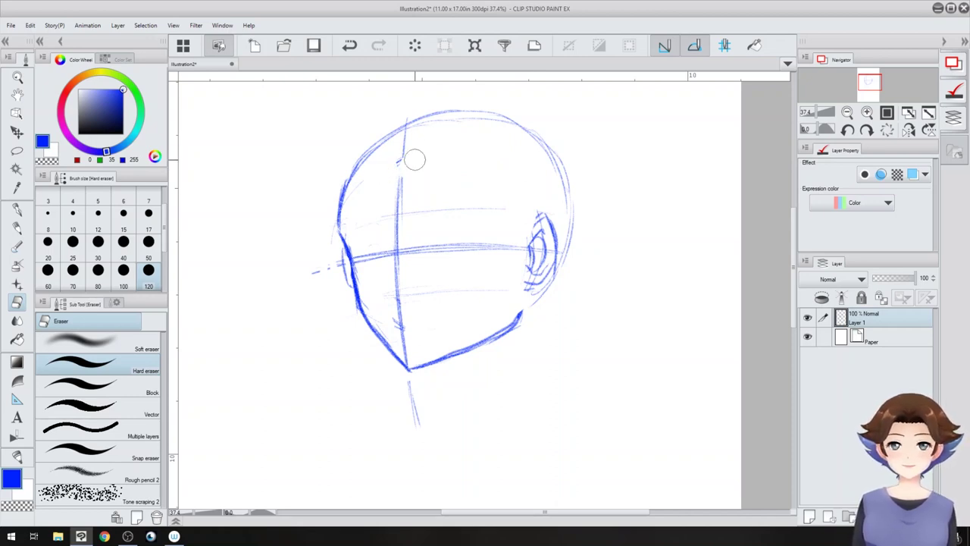
{"action": "mouse_move", "coordinate": [415, 159]}
{"action": "left_mouse_down"}
{"action": "mouse_move", "coordinate": [394, 164]}
{"action": "mouse_move", "coordinate": [398, 142]}
{"action": "mouse_move", "coordinate": [341, 216]}
{"action": "left_mouse_up"}
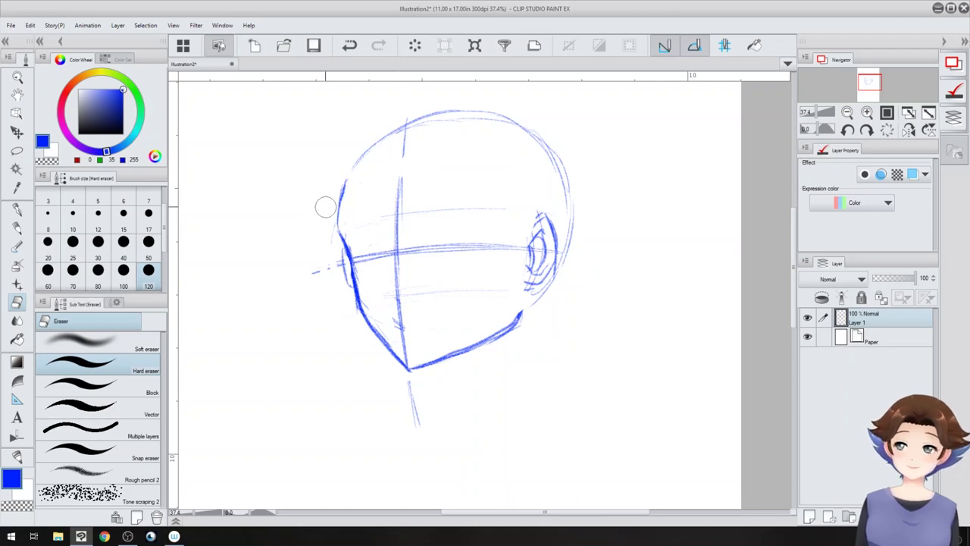
{"action": "key", "text": "p"}
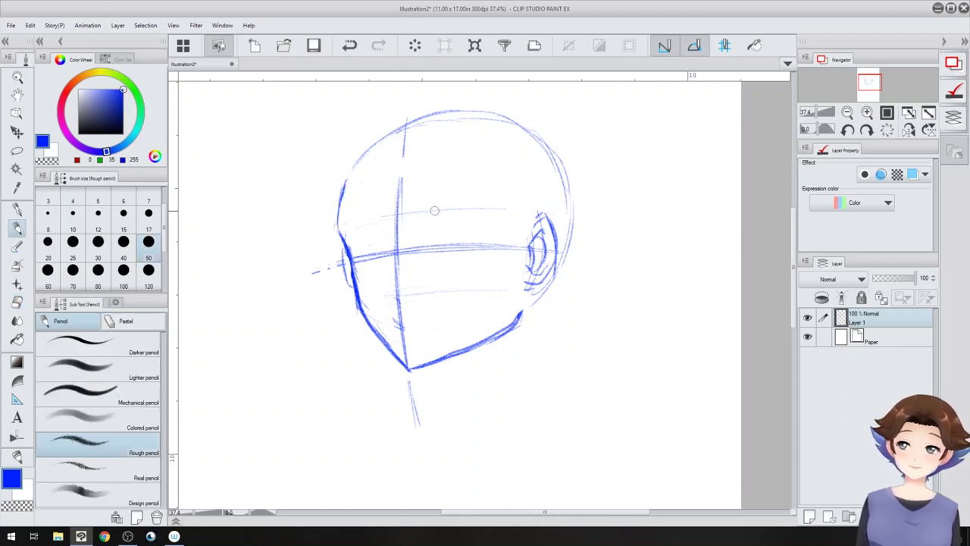
{"action": "mouse_move", "coordinate": [347, 246]}
{"action": "left_mouse_down"}
{"action": "mouse_move", "coordinate": [338, 222]}
{"action": "mouse_move", "coordinate": [351, 160]}
{"action": "left_mouse_up"}
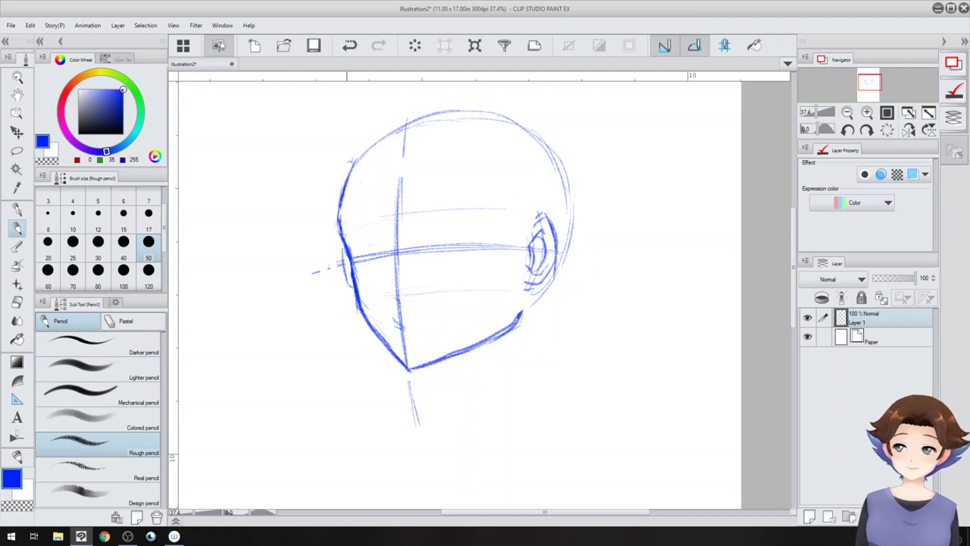
Step: Sketch the nose tip on the vertical face line and a curved smiling mouth below it
{"action": "left_click_drag", "start_coordinate": [396, 205], "coordinate": [395, 254]}
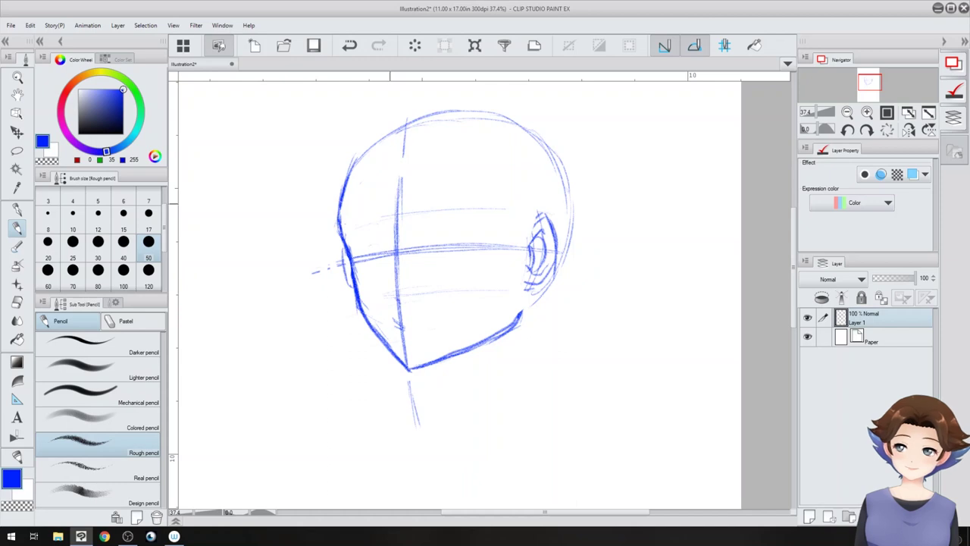
{"action": "mouse_move", "coordinate": [394, 289]}
{"action": "left_mouse_down"}
{"action": "mouse_move", "coordinate": [397, 306]}
{"action": "mouse_move", "coordinate": [392, 279]}
{"action": "left_mouse_up"}
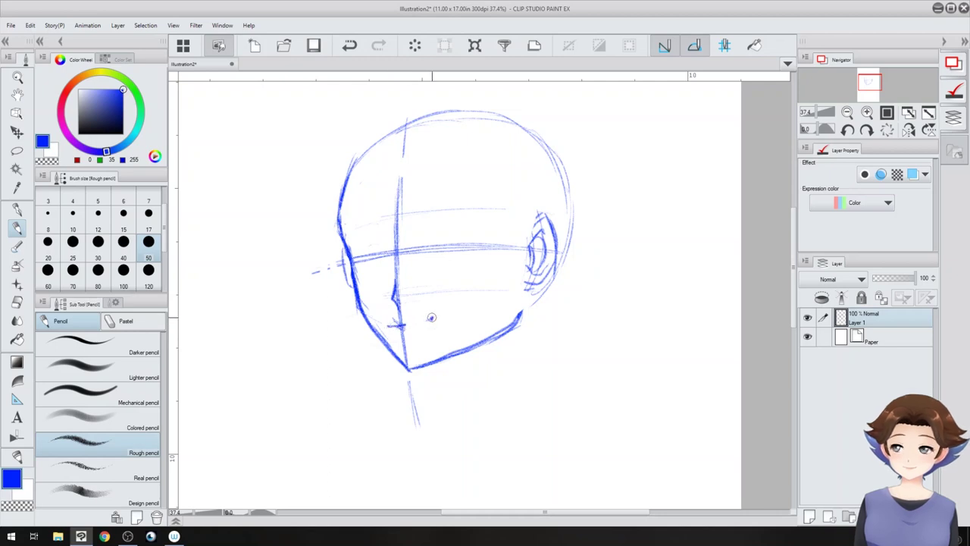
{"action": "mouse_move", "coordinate": [431, 318]}
{"action": "left_mouse_down"}
{"action": "mouse_move", "coordinate": [388, 327]}
{"action": "mouse_move", "coordinate": [455, 269]}
{"action": "mouse_move", "coordinate": [419, 388]}
{"action": "left_mouse_up"}
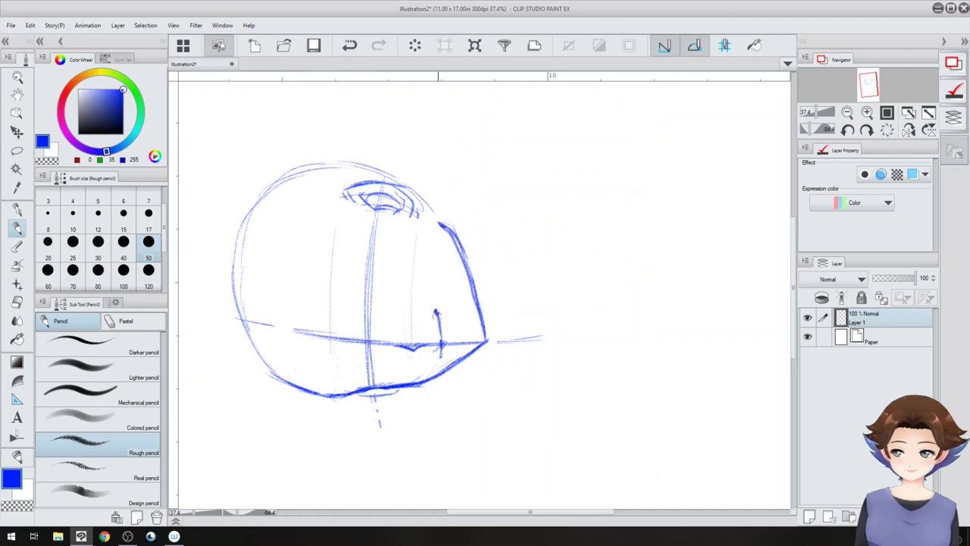
{"action": "mouse_move", "coordinate": [435, 313]}
{"action": "left_mouse_down"}
{"action": "mouse_move", "coordinate": [438, 359]}
{"action": "mouse_move", "coordinate": [441, 343]}
{"action": "mouse_move", "coordinate": [404, 343]}
{"action": "mouse_move", "coordinate": [476, 340]}
{"action": "left_mouse_up"}
Step: Erase the guidelines around the nose and mouth with the Hard eraser and fade the remaining face guidelines with the Soft eraser
{"action": "key", "text": "e"}
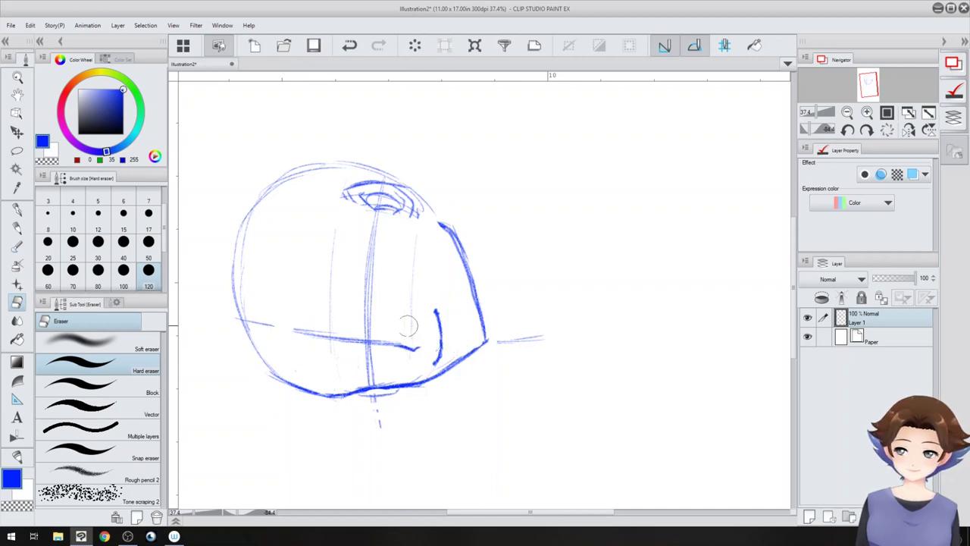
{"action": "left_click_drag", "start_coordinate": [513, 459], "coordinate": [309, 404]}
{"action": "left_click", "coordinate": [98, 343]}
{"action": "mouse_move", "coordinate": [377, 251]}
{"action": "left_mouse_down"}
{"action": "mouse_move", "coordinate": [537, 242]}
{"action": "mouse_move", "coordinate": [416, 254]}
{"action": "mouse_move", "coordinate": [417, 280]}
{"action": "mouse_move", "coordinate": [412, 226]}
{"action": "mouse_move", "coordinate": [434, 140]}
{"action": "mouse_move", "coordinate": [415, 182]}
{"action": "left_mouse_up"}
{"action": "mouse_move", "coordinate": [376, 250]}
{"action": "left_mouse_down"}
{"action": "mouse_move", "coordinate": [523, 238]}
{"action": "mouse_move", "coordinate": [396, 202]}
{"action": "left_mouse_up"}
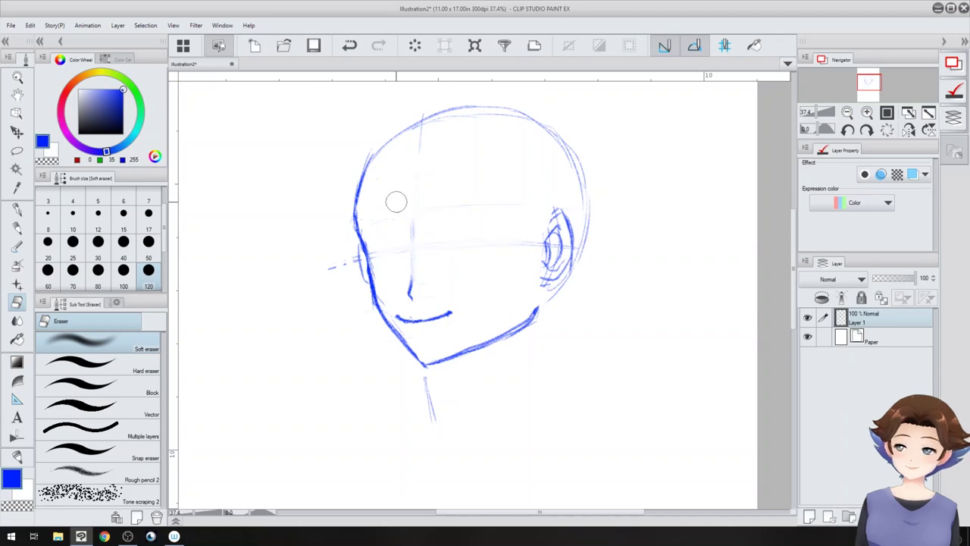
{"action": "left_click_drag", "start_coordinate": [466, 303], "coordinate": [428, 355]}
Step: Sketch the far brow's inner curve flowing down the nose bridge to the nose tip with the Rough pencil
{"action": "scroll", "coordinate": [427, 319], "scroll_direction": "up", "scroll_amount": 5}
{"action": "scroll", "coordinate": [427, 318], "scroll_direction": "down", "scroll_amount": 2}
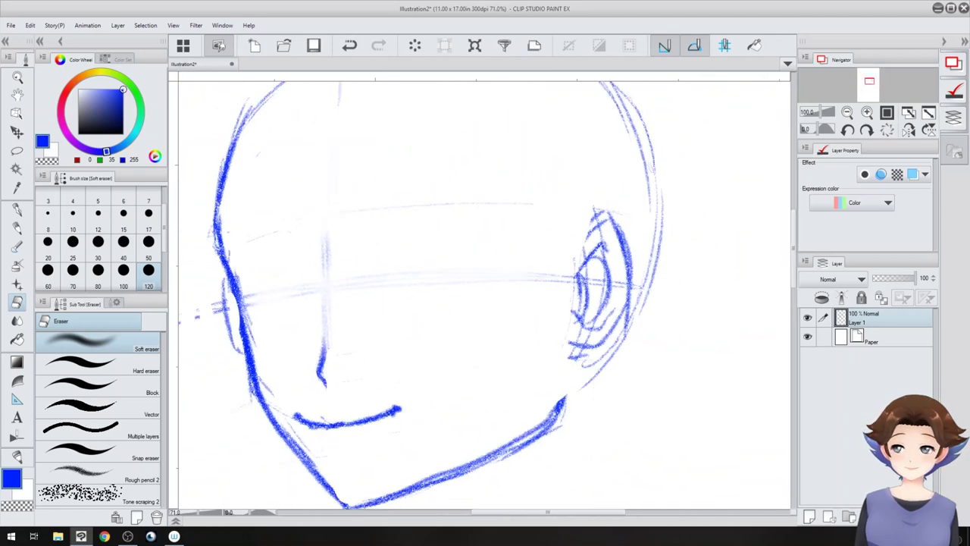
{"action": "left_click_drag", "start_coordinate": [427, 318], "coordinate": [466, 290]}
{"action": "key", "text": "p"}
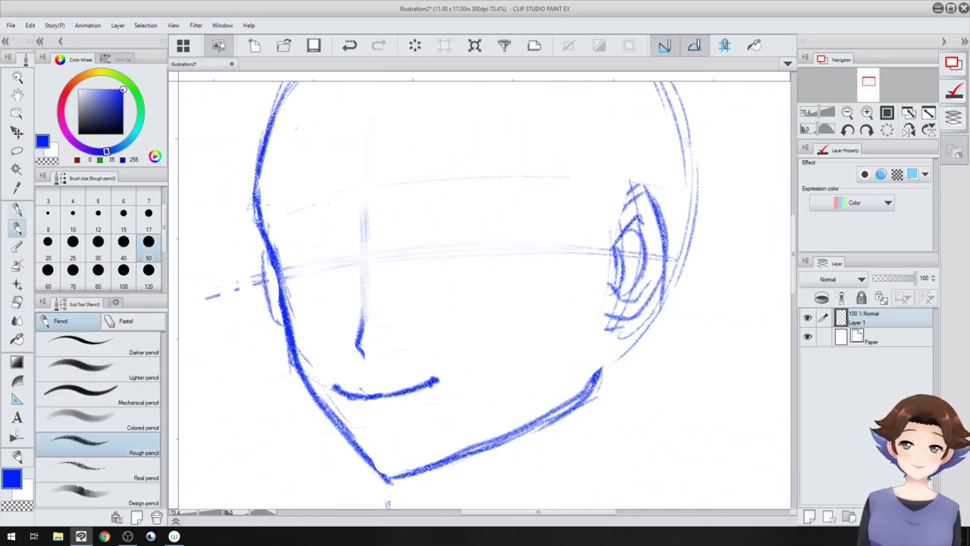
{"action": "scroll", "coordinate": [480, 400], "scroll_direction": "down", "scroll_amount": 1}
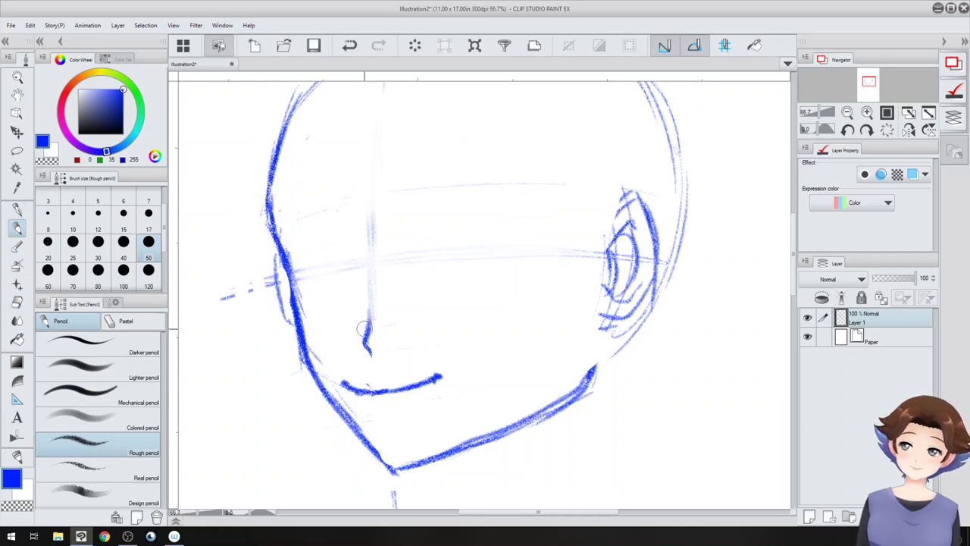
{"action": "mouse_move", "coordinate": [343, 210]}
{"action": "left_mouse_down"}
{"action": "mouse_move", "coordinate": [362, 223]}
{"action": "mouse_move", "coordinate": [376, 299]}
{"action": "left_mouse_up"}
{"action": "mouse_move", "coordinate": [372, 239]}
{"action": "left_mouse_down"}
{"action": "mouse_move", "coordinate": [368, 328]}
{"action": "mouse_move", "coordinate": [373, 314]}
{"action": "mouse_move", "coordinate": [372, 354]}
{"action": "left_mouse_up"}
Step: Erase the middle of the nose bridge line with the Hard eraser, leaving the brow curve and the nose tip separate
{"action": "key", "text": "e"}
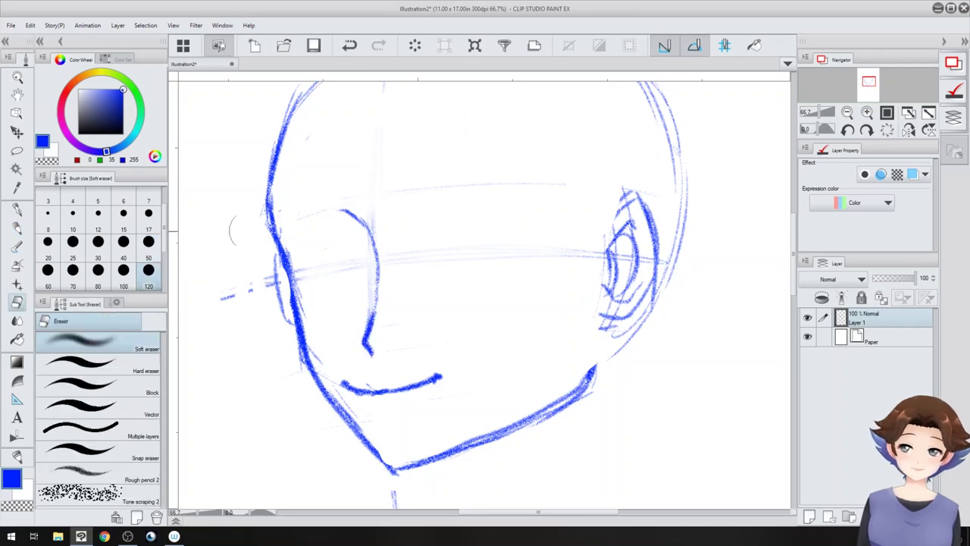
{"action": "left_click_drag", "start_coordinate": [365, 311], "coordinate": [350, 346]}
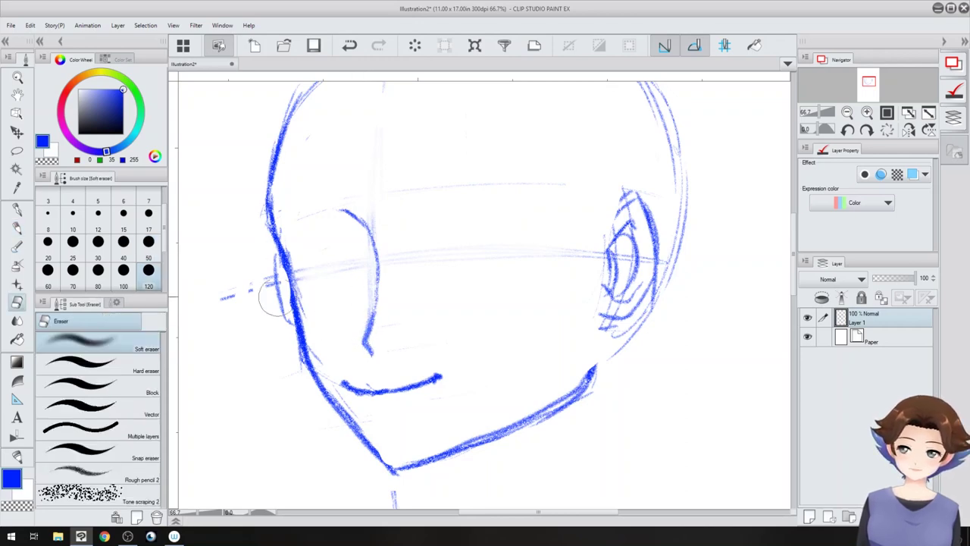
{"action": "left_click", "coordinate": [136, 365]}
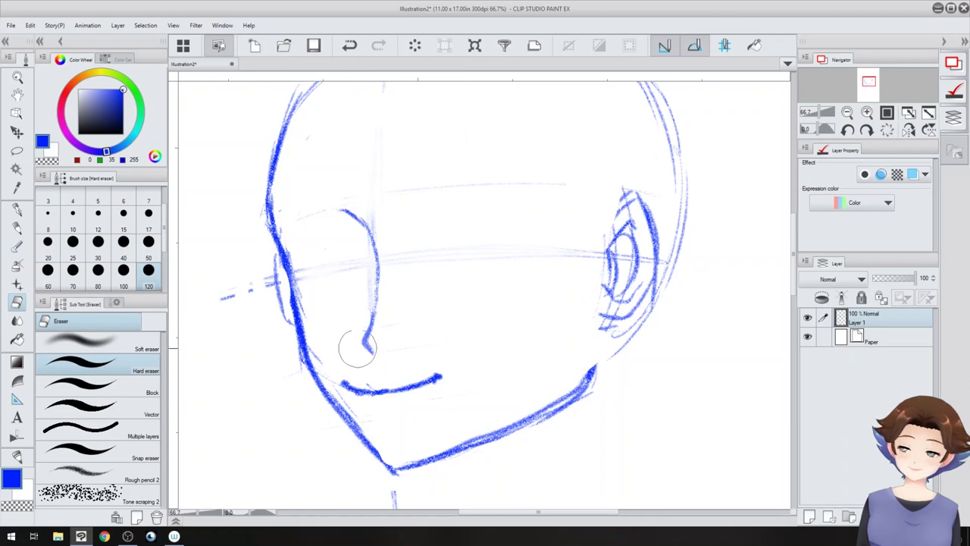
{"action": "mouse_move", "coordinate": [367, 359]}
{"action": "left_mouse_down"}
{"action": "mouse_move", "coordinate": [357, 303]}
{"action": "mouse_move", "coordinate": [368, 268]}
{"action": "mouse_move", "coordinate": [382, 310]}
{"action": "left_mouse_up"}
{"action": "scroll", "coordinate": [355, 326], "scroll_direction": "down", "scroll_amount": 3}
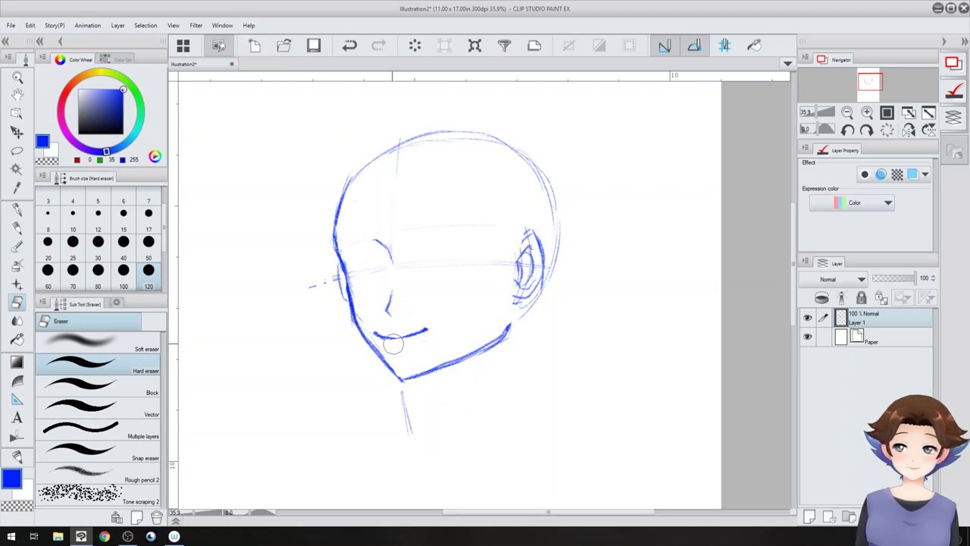
Step: Sketch the far eyebrow out to the face contour and an arched near eyebrow with the Rough pencil
{"action": "key", "text": "p"}
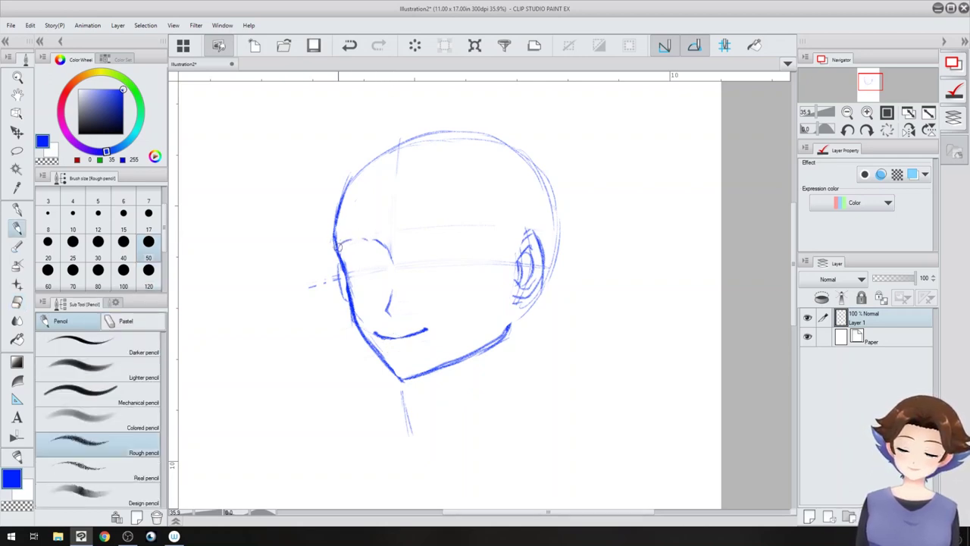
{"action": "left_click_drag", "start_coordinate": [339, 246], "coordinate": [363, 239]}
{"action": "mouse_move", "coordinate": [425, 234]}
{"action": "left_mouse_down"}
{"action": "mouse_move", "coordinate": [492, 235]}
{"action": "mouse_move", "coordinate": [420, 239]}
{"action": "left_mouse_up"}
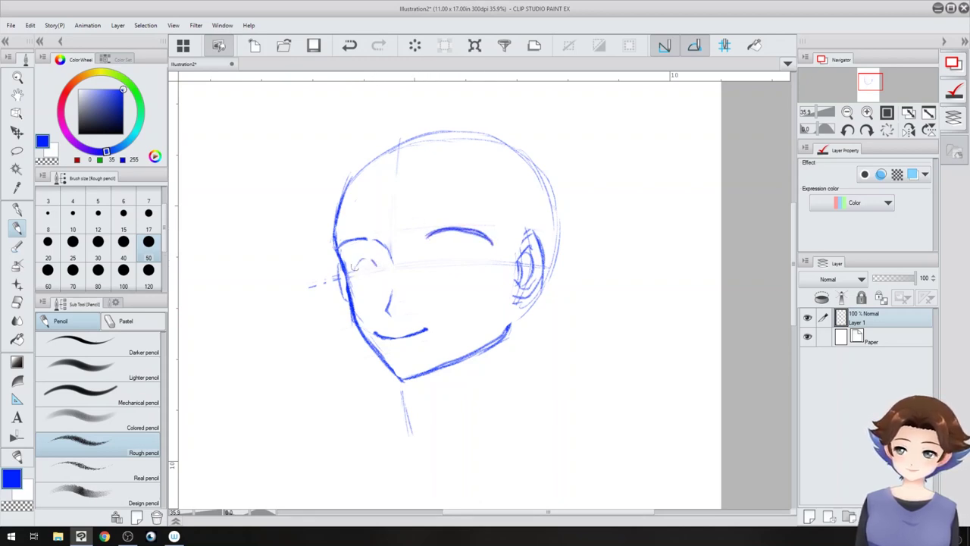
Step: Sketch the far eye below its brow with an arched upper lid, a round iris and a light lid crease
{"action": "left_click_drag", "start_coordinate": [353, 270], "coordinate": [376, 266]}
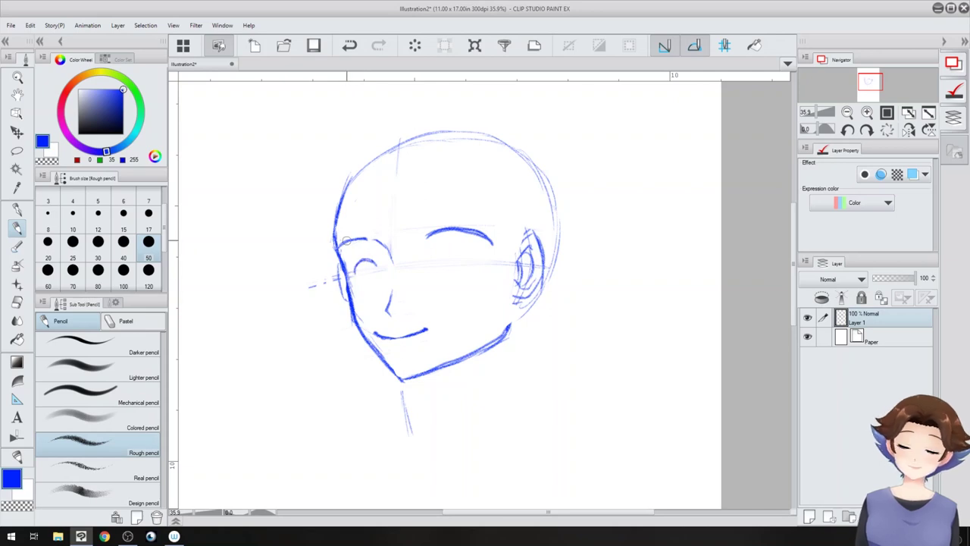
{"action": "key", "text": "ctrl+plus"}
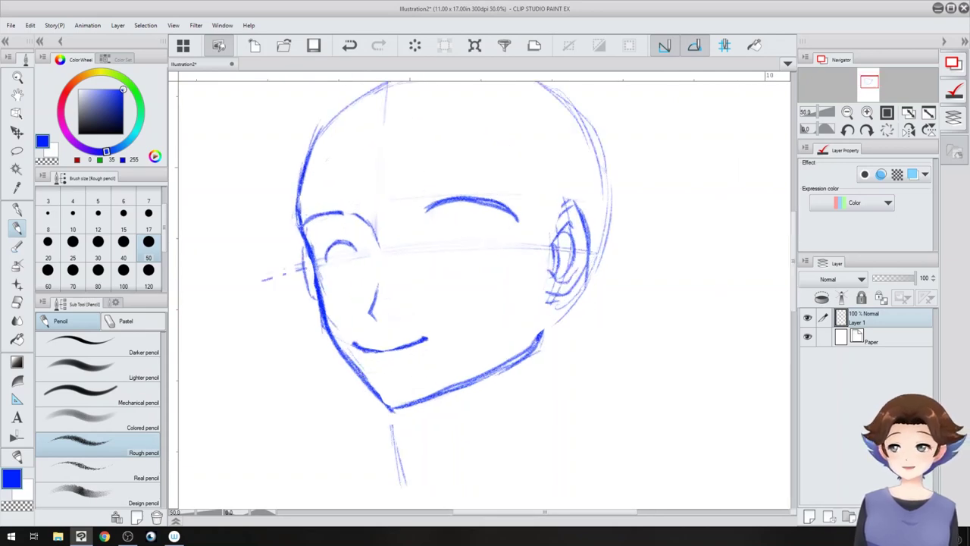
{"action": "mouse_move", "coordinate": [326, 254]}
{"action": "left_mouse_down"}
{"action": "mouse_move", "coordinate": [357, 246]}
{"action": "mouse_move", "coordinate": [331, 245]}
{"action": "mouse_move", "coordinate": [333, 270]}
{"action": "mouse_move", "coordinate": [345, 240]}
{"action": "mouse_move", "coordinate": [355, 274]}
{"action": "left_mouse_up"}
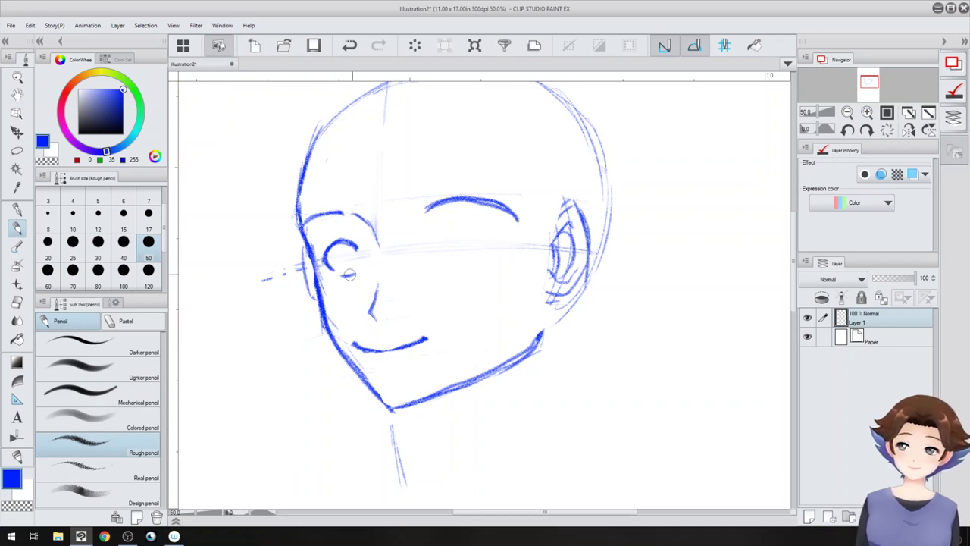
{"action": "mouse_move", "coordinate": [340, 244]}
{"action": "left_mouse_down"}
{"action": "mouse_move", "coordinate": [358, 247]}
{"action": "mouse_move", "coordinate": [345, 257]}
{"action": "mouse_move", "coordinate": [336, 244]}
{"action": "mouse_move", "coordinate": [343, 275]}
{"action": "mouse_move", "coordinate": [363, 259]}
{"action": "mouse_move", "coordinate": [338, 244]}
{"action": "mouse_move", "coordinate": [353, 250]}
{"action": "mouse_move", "coordinate": [328, 264]}
{"action": "left_mouse_up"}
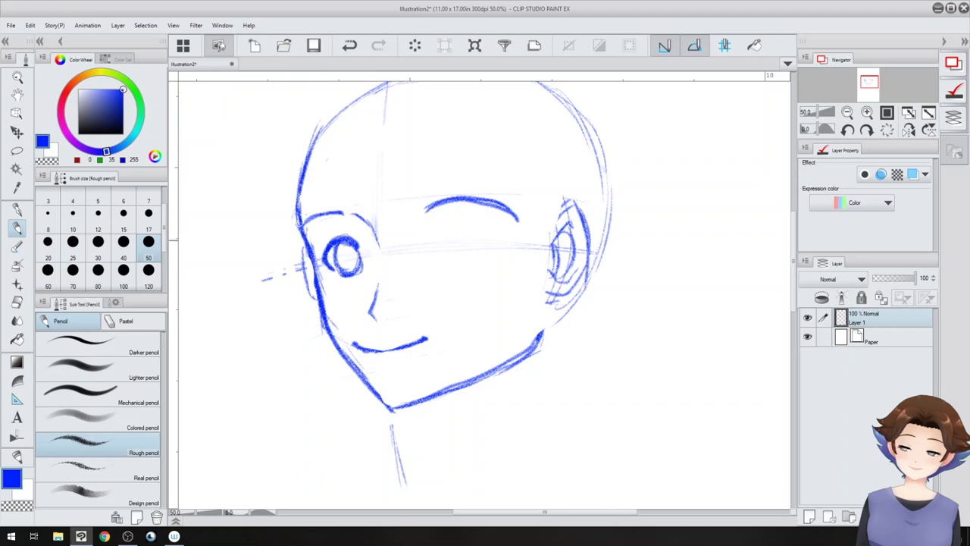
{"action": "mouse_move", "coordinate": [347, 221]}
{"action": "left_mouse_down"}
{"action": "mouse_move", "coordinate": [335, 235]}
{"action": "mouse_move", "coordinate": [354, 231]}
{"action": "mouse_move", "coordinate": [324, 233]}
{"action": "left_mouse_up"}
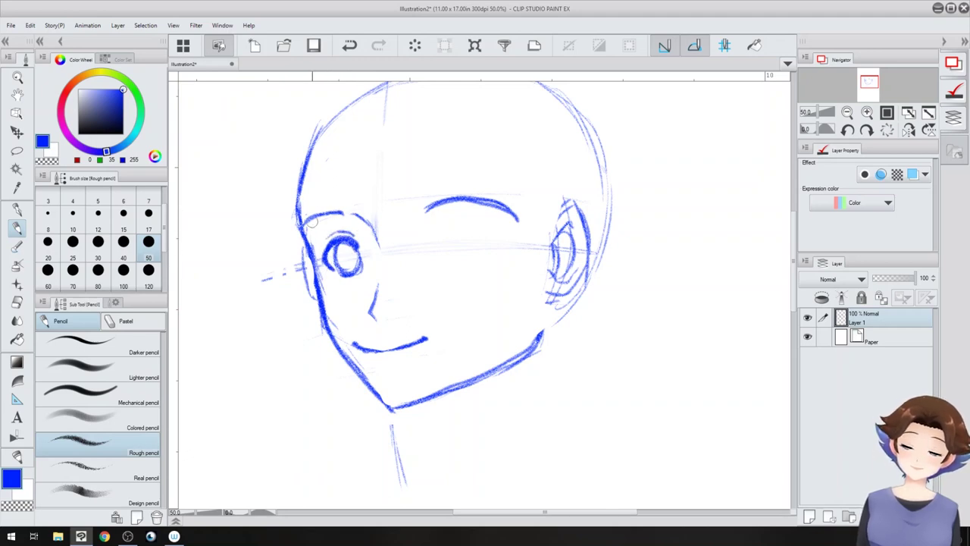
Step: Finish the far eye with a few outer lashes, short lower lash marks and a round pupil in the iris
{"action": "mouse_move", "coordinate": [326, 258]}
{"action": "left_mouse_down"}
{"action": "mouse_move", "coordinate": [310, 263]}
{"action": "mouse_move", "coordinate": [315, 251]}
{"action": "mouse_move", "coordinate": [338, 282]}
{"action": "mouse_move", "coordinate": [350, 257]}
{"action": "left_mouse_up"}
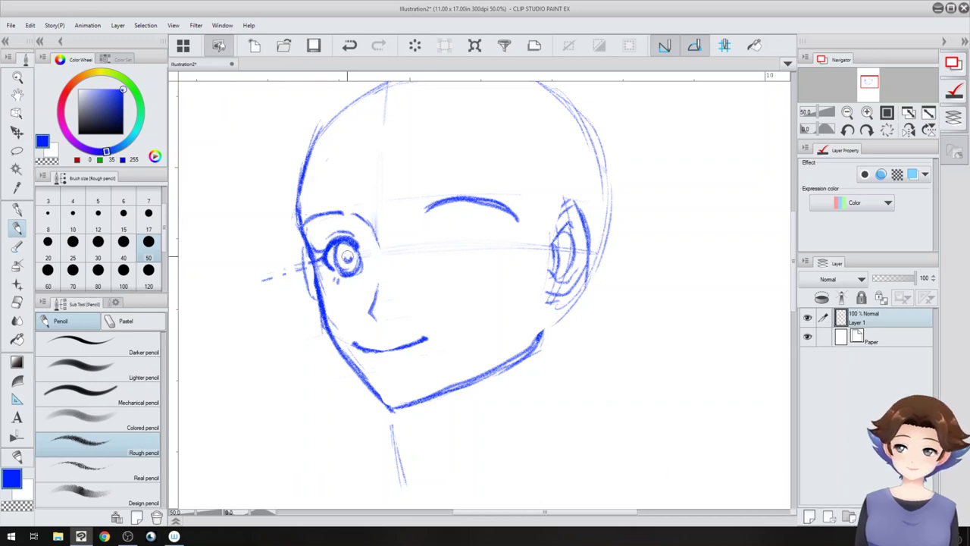
{"action": "left_click_drag", "start_coordinate": [348, 256], "coordinate": [347, 260]}
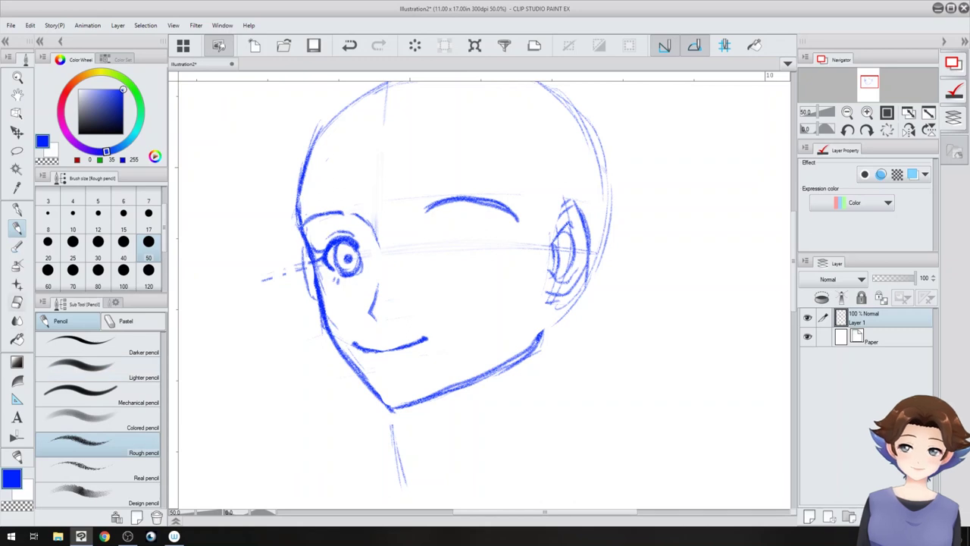
Step: Erase the smile line with the Hard eraser and sketch an open, smiling mouth in its place with the Rough pencil
{"action": "key", "text": "e"}
{"action": "left_click_drag", "start_coordinate": [354, 340], "coordinate": [416, 350]}
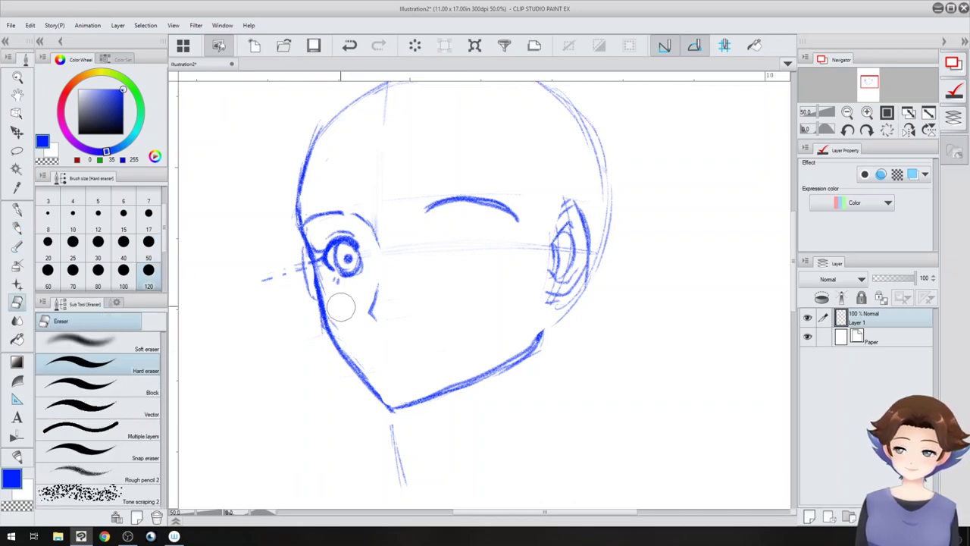
{"action": "key", "text": "p"}
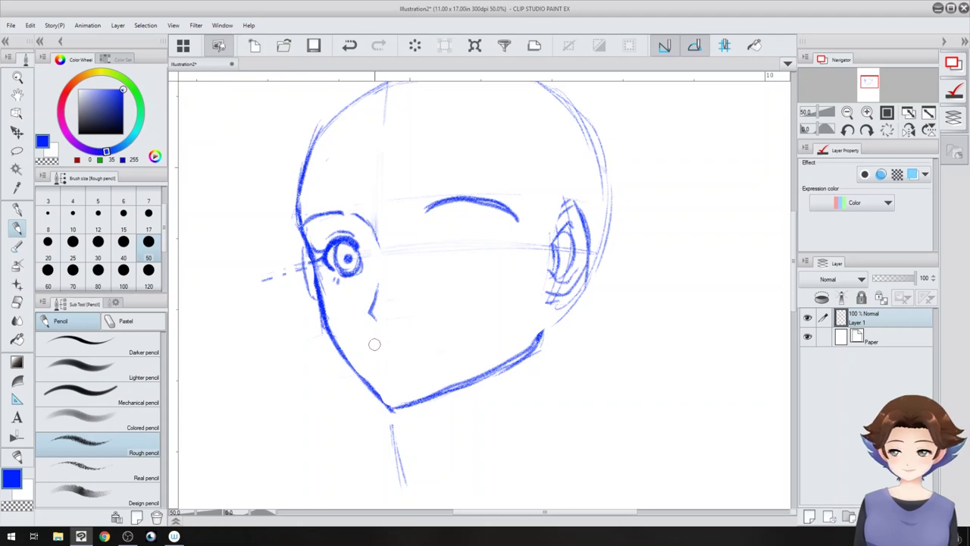
{"action": "mouse_move", "coordinate": [377, 340]}
{"action": "left_mouse_down"}
{"action": "mouse_move", "coordinate": [427, 348]}
{"action": "mouse_move", "coordinate": [414, 365]}
{"action": "mouse_move", "coordinate": [371, 353]}
{"action": "mouse_move", "coordinate": [388, 372]}
{"action": "mouse_move", "coordinate": [404, 374]}
{"action": "mouse_move", "coordinate": [426, 354]}
{"action": "mouse_move", "coordinate": [377, 366]}
{"action": "left_mouse_up"}
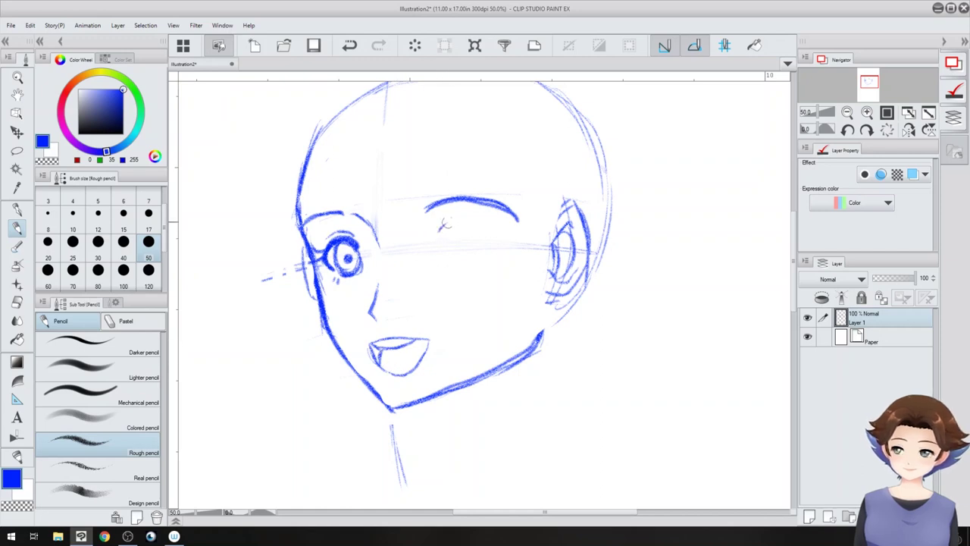
Step: Sketch the near eye below its brow with an arched upper lid, round iris, pupil, outer lashes and lower lash marks
{"action": "mouse_move", "coordinate": [439, 230]}
{"action": "left_mouse_down"}
{"action": "mouse_move", "coordinate": [487, 230]}
{"action": "mouse_move", "coordinate": [494, 245]}
{"action": "left_mouse_up"}
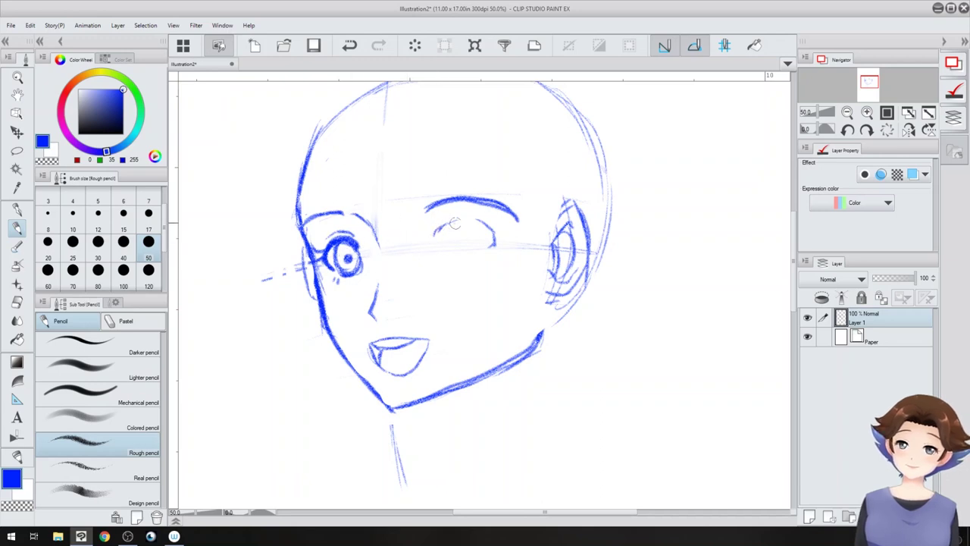
{"action": "mouse_move", "coordinate": [454, 223]}
{"action": "left_mouse_down"}
{"action": "mouse_move", "coordinate": [490, 229]}
{"action": "mouse_move", "coordinate": [453, 221]}
{"action": "mouse_move", "coordinate": [435, 236]}
{"action": "left_mouse_up"}
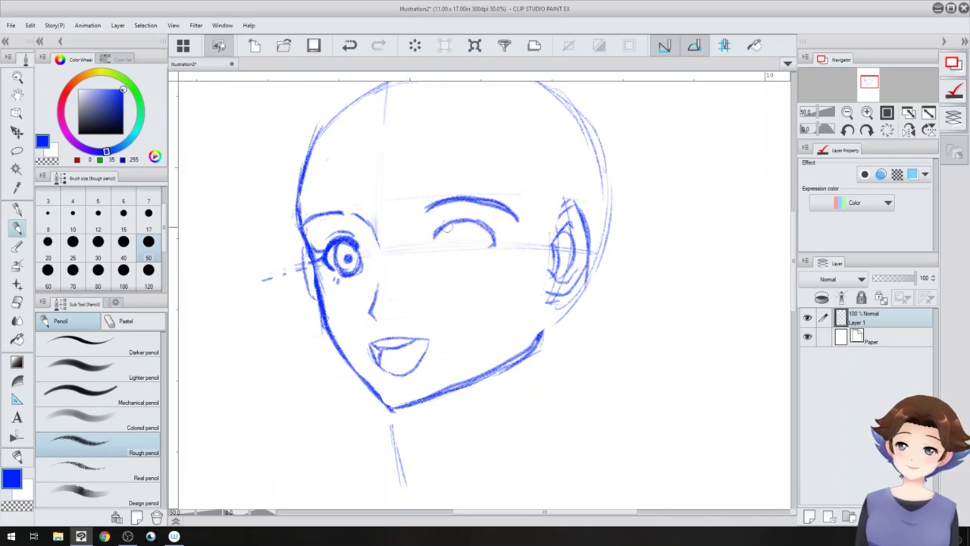
{"action": "mouse_move", "coordinate": [469, 264]}
{"action": "left_mouse_down"}
{"action": "mouse_move", "coordinate": [454, 263]}
{"action": "mouse_move", "coordinate": [484, 256]}
{"action": "mouse_move", "coordinate": [452, 235]}
{"action": "mouse_move", "coordinate": [468, 263]}
{"action": "mouse_move", "coordinate": [482, 250]}
{"action": "mouse_move", "coordinate": [448, 229]}
{"action": "mouse_move", "coordinate": [482, 244]}
{"action": "mouse_move", "coordinate": [471, 224]}
{"action": "mouse_move", "coordinate": [437, 237]}
{"action": "mouse_move", "coordinate": [489, 222]}
{"action": "mouse_move", "coordinate": [443, 228]}
{"action": "mouse_move", "coordinate": [496, 231]}
{"action": "mouse_move", "coordinate": [492, 245]}
{"action": "mouse_move", "coordinate": [472, 225]}
{"action": "mouse_move", "coordinate": [481, 250]}
{"action": "mouse_move", "coordinate": [510, 221]}
{"action": "mouse_move", "coordinate": [508, 241]}
{"action": "mouse_move", "coordinate": [465, 233]}
{"action": "mouse_move", "coordinate": [465, 244]}
{"action": "left_mouse_up"}
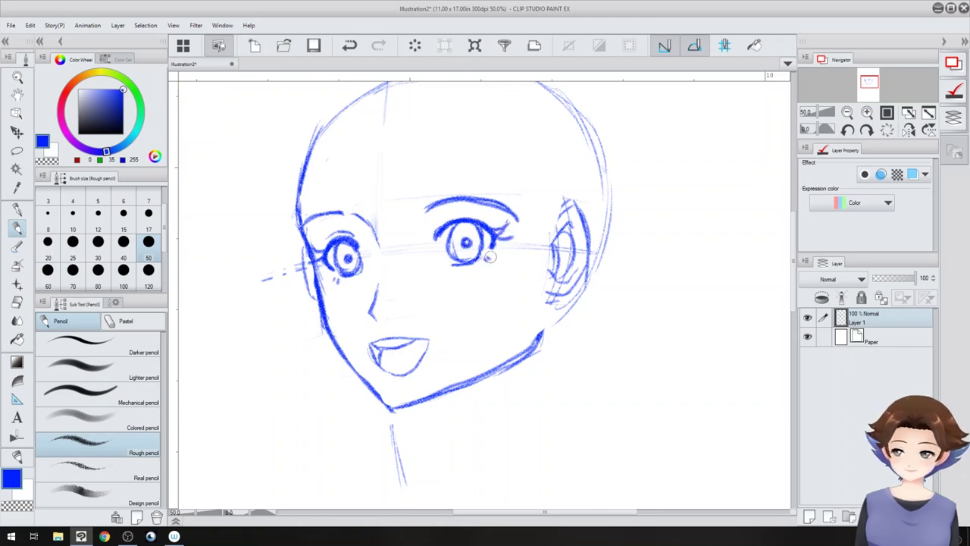
Step: Mirror the canvas view, lasso the near eye with its eyebrow and transform them to sit slightly closer to the nose
{"action": "scroll", "coordinate": [406, 352], "scroll_direction": "down", "scroll_amount": 5}
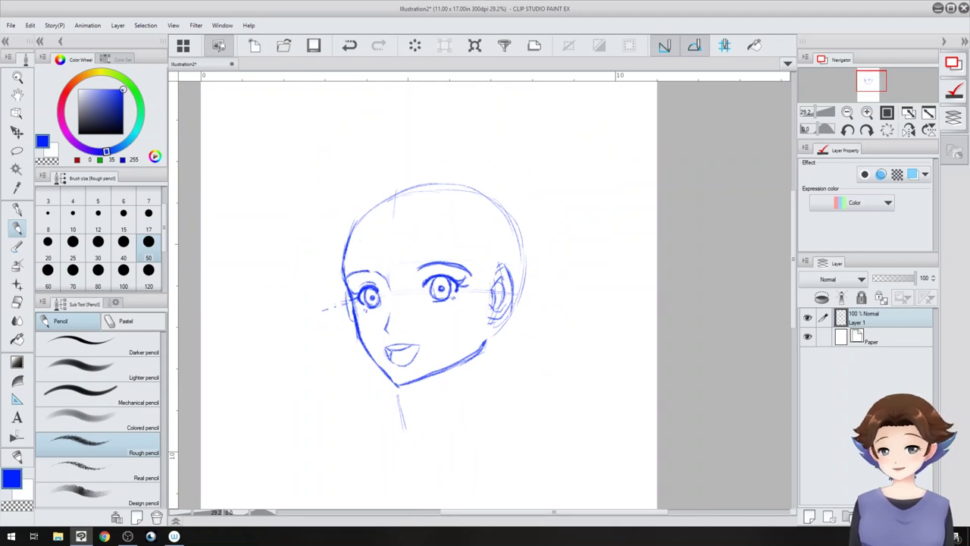
{"action": "left_click", "coordinate": [908, 129]}
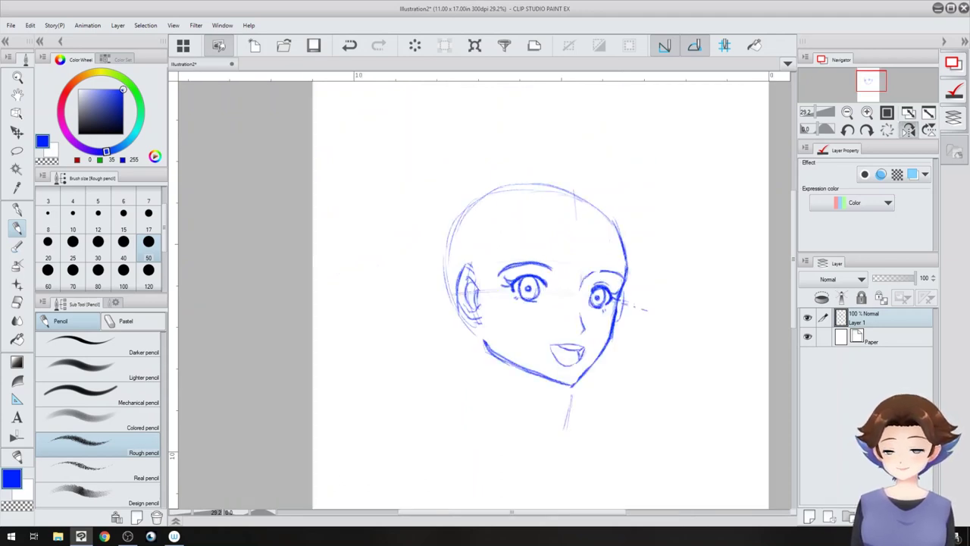
{"action": "left_click_drag", "start_coordinate": [542, 296], "coordinate": [452, 276]}
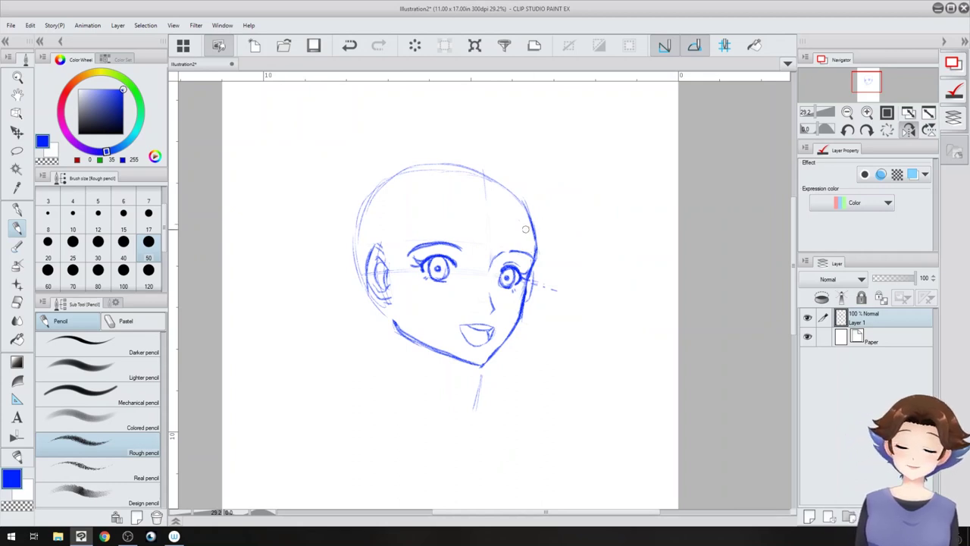
{"action": "key", "text": "m"}
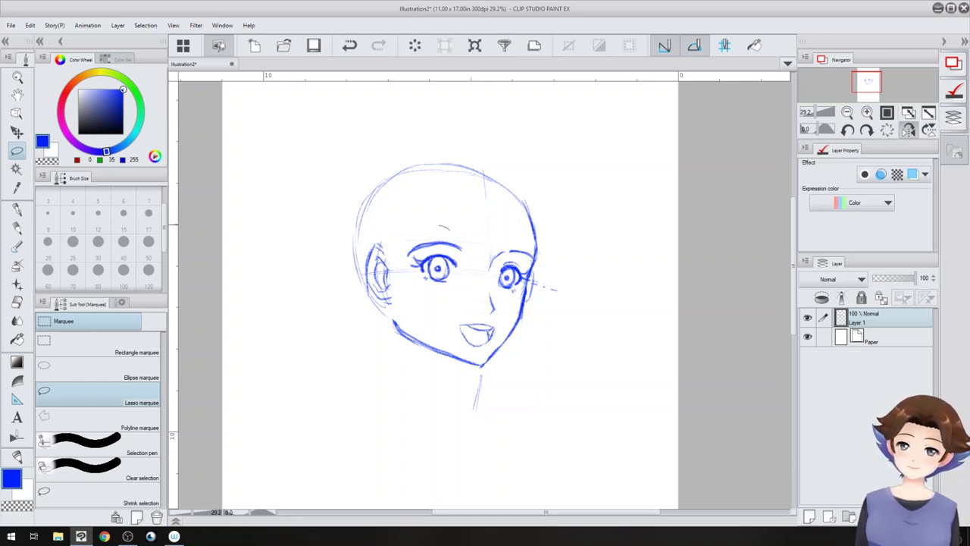
{"action": "left_click_drag", "start_coordinate": [451, 227], "coordinate": [421, 296]}
{"action": "left_click", "coordinate": [461, 322]}
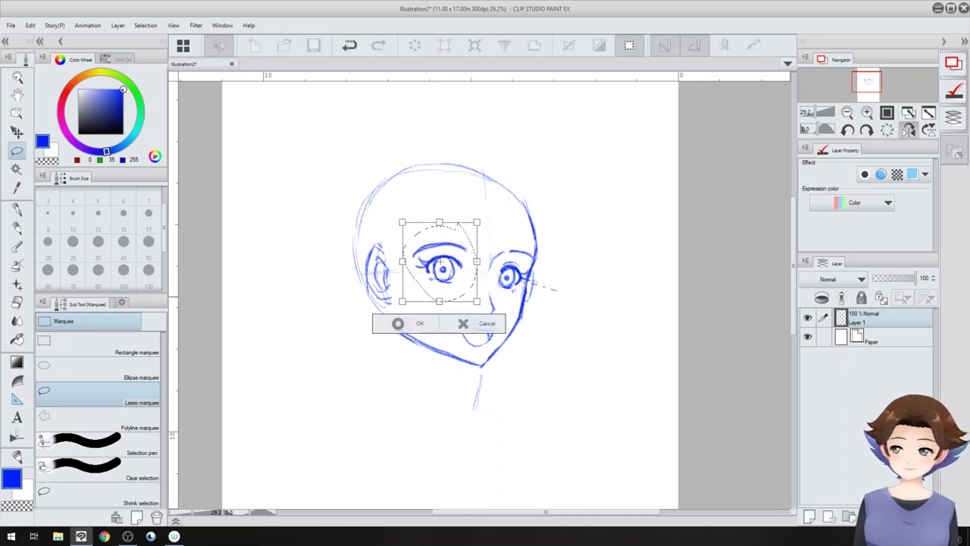
{"action": "left_click_drag", "start_coordinate": [477, 301], "coordinate": [459, 284]}
{"action": "left_click", "coordinate": [400, 325]}
{"action": "key", "text": "ctrl+d"}
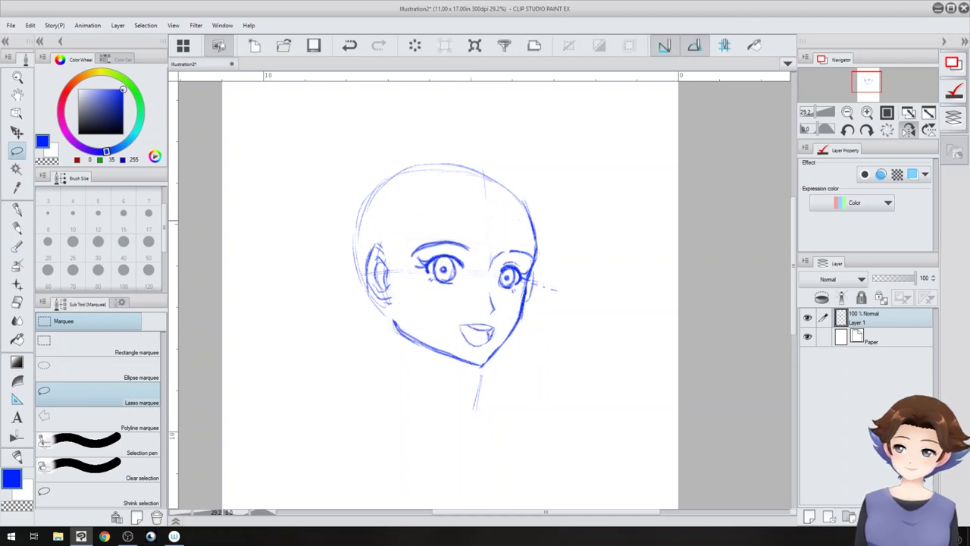
Step: Lasso the near eyebrow alone, tilt it slightly with a transform and clear the selection
{"action": "left_click_drag", "start_coordinate": [463, 222], "coordinate": [404, 259]}
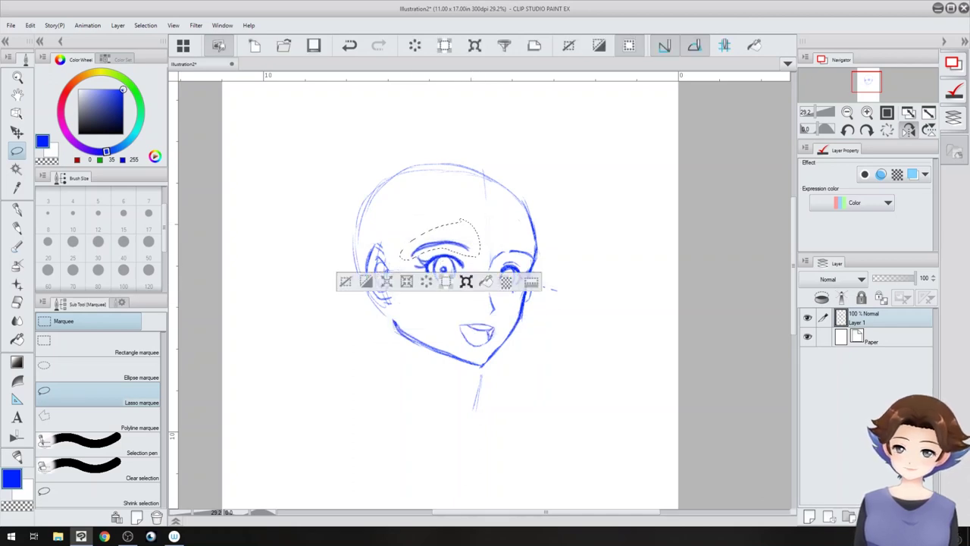
{"action": "left_click", "coordinate": [466, 282]}
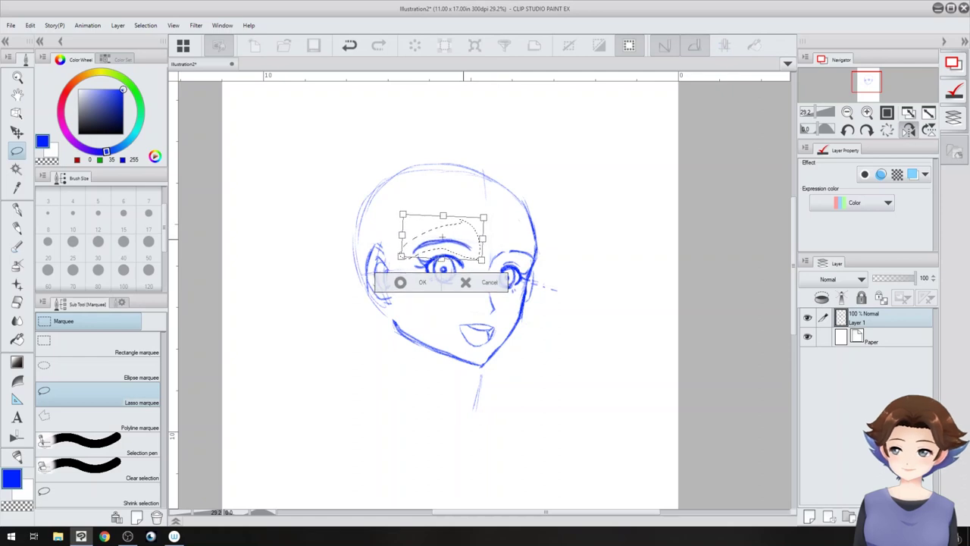
{"action": "key", "text": "Return"}
{"action": "scroll", "coordinate": [493, 301], "scroll_direction": "up", "scroll_amount": 5}
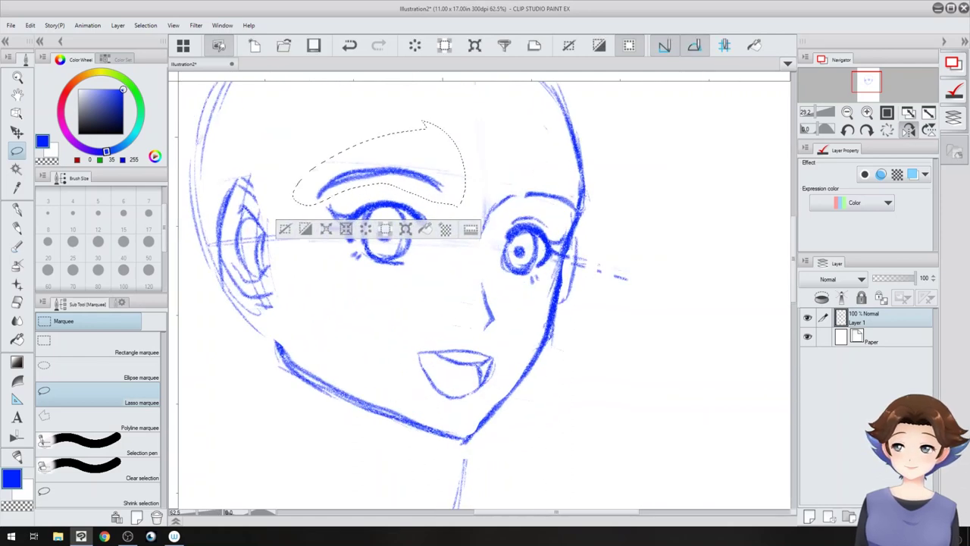
{"action": "left_click", "coordinate": [542, 413]}
Step: Lasso the near eye, rotate it slightly and nudge it toward the nose, leaving nothing selected
{"action": "mouse_move", "coordinate": [391, 189]}
{"action": "left_mouse_down"}
{"action": "mouse_move", "coordinate": [401, 192]}
{"action": "mouse_move", "coordinate": [333, 277]}
{"action": "mouse_move", "coordinate": [421, 201]}
{"action": "left_mouse_up"}
{"action": "left_click", "coordinate": [395, 308]}
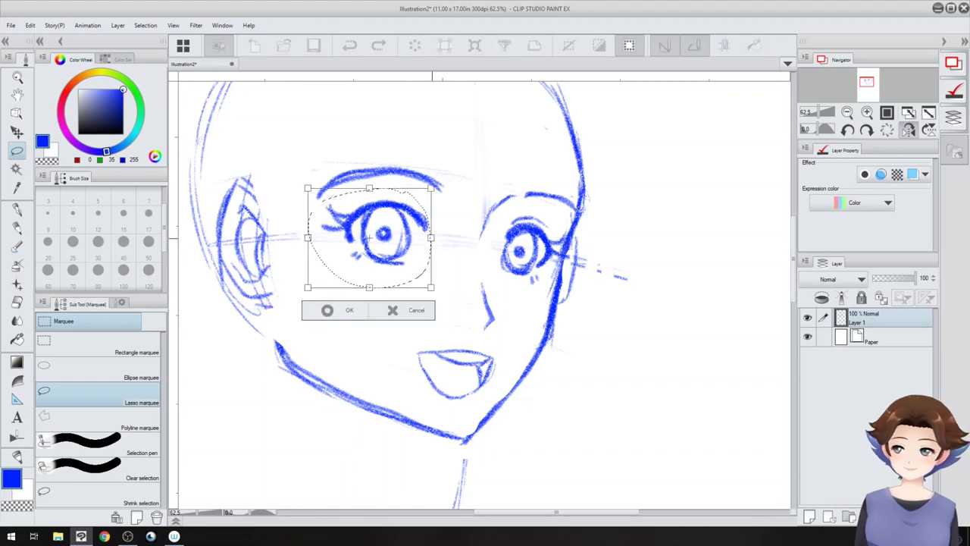
{"action": "left_click_drag", "start_coordinate": [432, 238], "coordinate": [447, 238]}
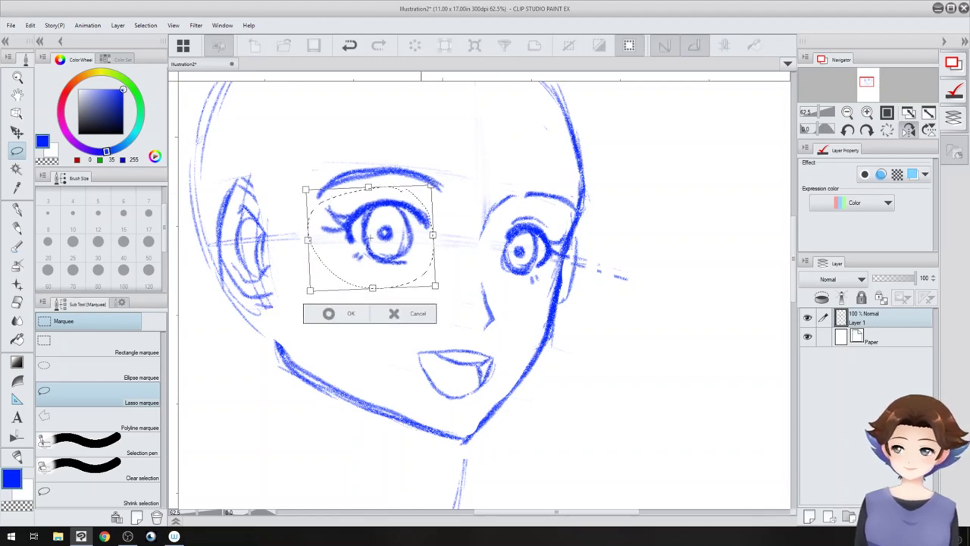
{"action": "left_click_drag", "start_coordinate": [369, 238], "coordinate": [371, 238]}
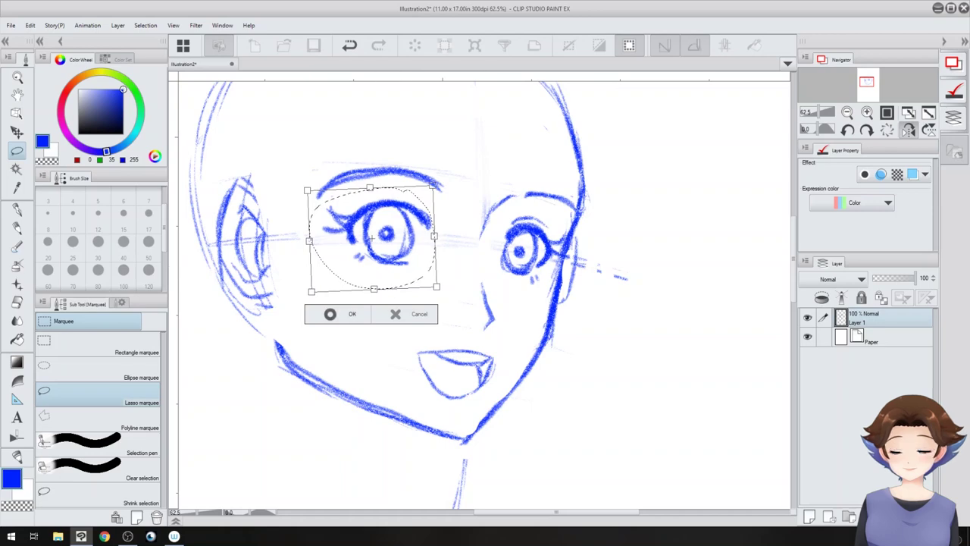
{"action": "left_click", "coordinate": [330, 314]}
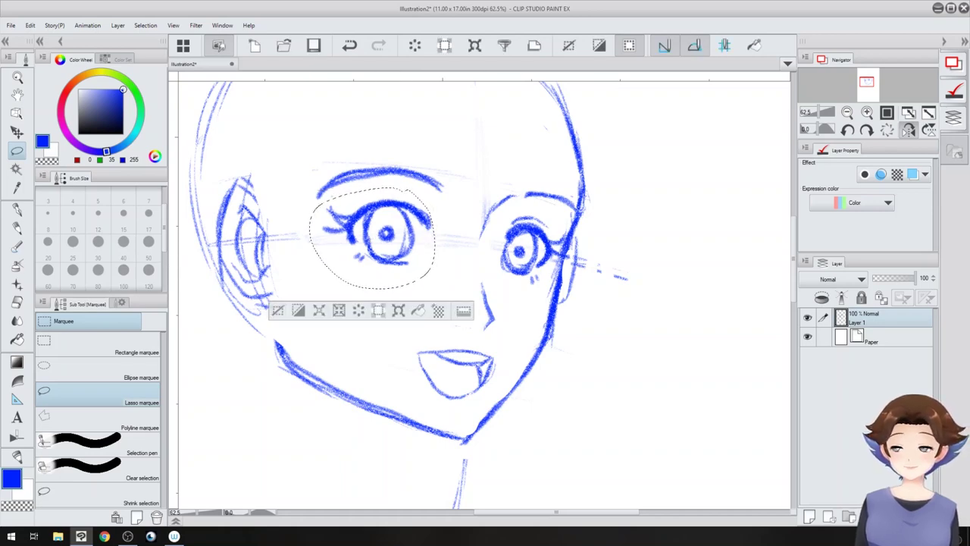
{"action": "left_click", "coordinate": [276, 310]}
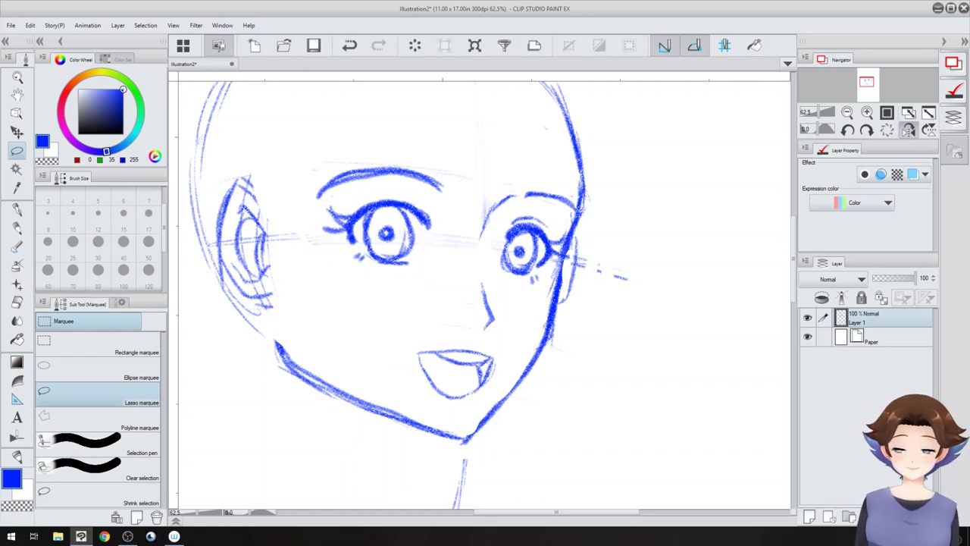
Step: Sketch a light lid crease above the near eye with the Rough pencil and restore the unmirrored canvas view
{"action": "key", "text": "p"}
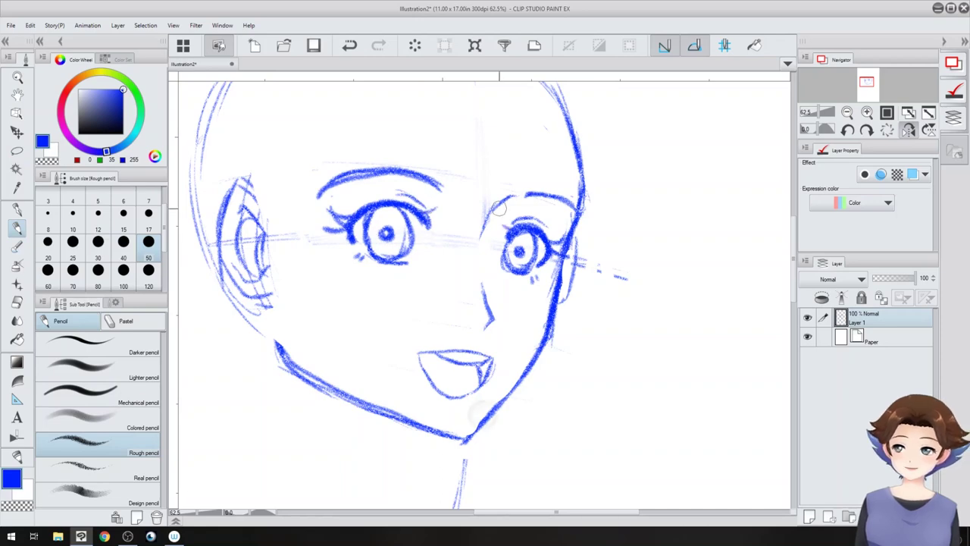
{"action": "scroll", "coordinate": [517, 317], "scroll_direction": "down", "scroll_amount": 5}
{"action": "scroll", "coordinate": [517, 316], "scroll_direction": "up", "scroll_amount": 3}
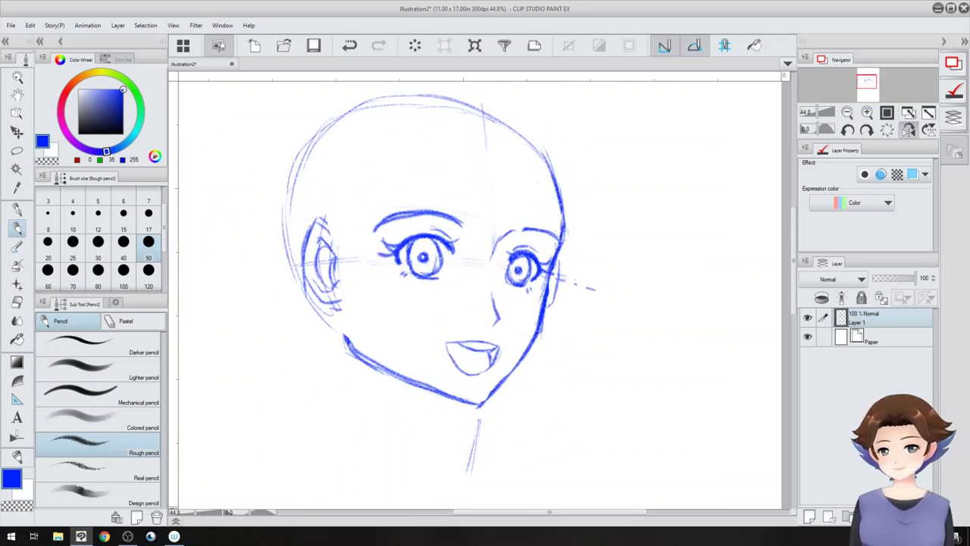
{"action": "left_click", "coordinate": [909, 130]}
Step: Sketch the front of the neck below the chin, the back of the neck and a diagonal neck muscle from behind the jaw
{"action": "left_click_drag", "start_coordinate": [611, 349], "coordinate": [522, 343]}
{"action": "scroll", "coordinate": [522, 343], "scroll_direction": "down", "scroll_amount": 2}
{"action": "left_click_drag", "start_coordinate": [522, 381], "coordinate": [487, 372]}
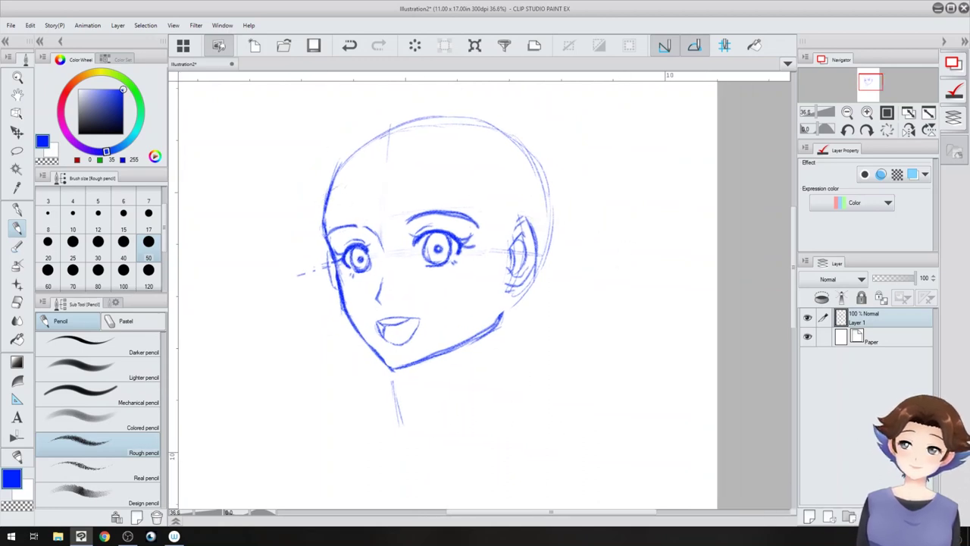
{"action": "scroll", "coordinate": [485, 296], "scroll_direction": "down", "scroll_amount": 1}
{"action": "mouse_move", "coordinate": [470, 394]}
{"action": "left_mouse_down"}
{"action": "mouse_move", "coordinate": [427, 414]}
{"action": "mouse_move", "coordinate": [417, 408]}
{"action": "left_mouse_up"}
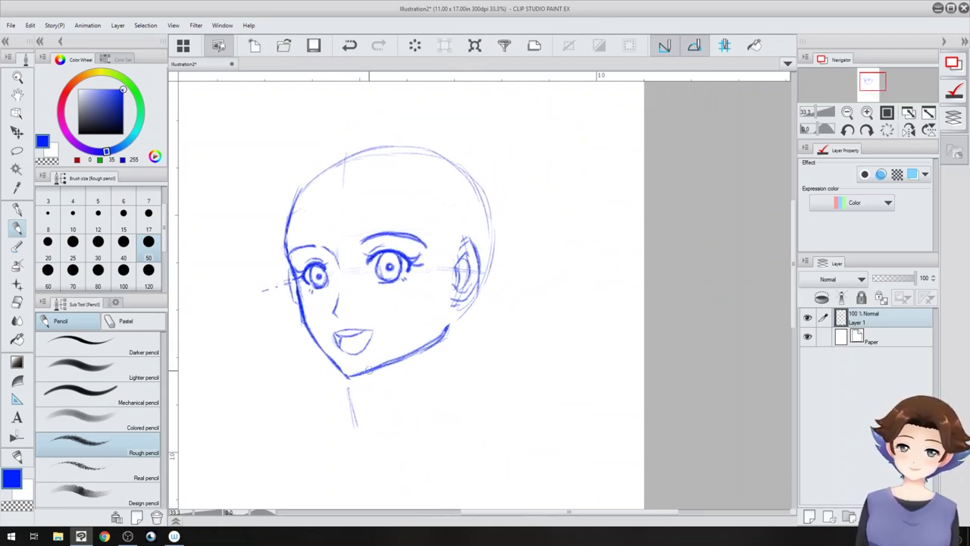
{"action": "left_click_drag", "start_coordinate": [370, 372], "coordinate": [382, 418]}
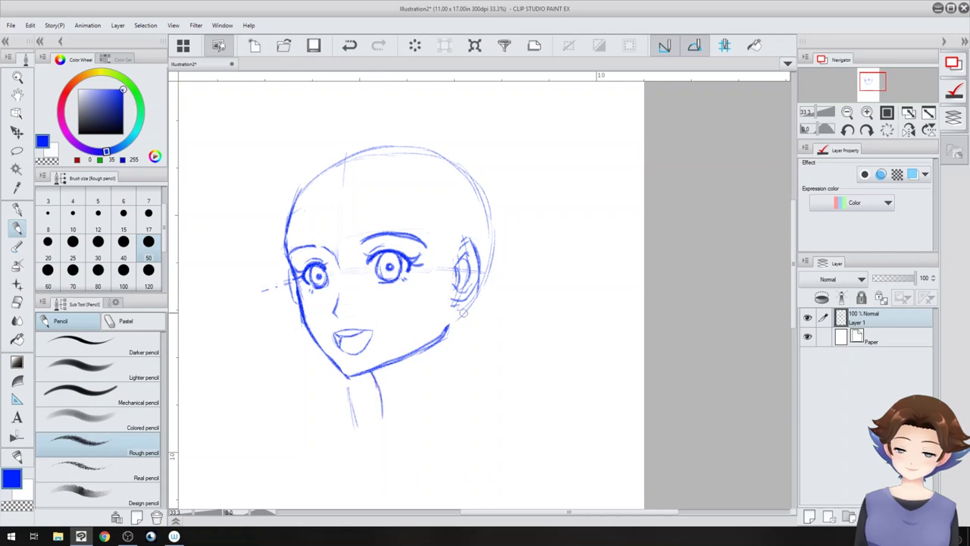
{"action": "mouse_move", "coordinate": [447, 338]}
{"action": "left_mouse_down"}
{"action": "mouse_move", "coordinate": [423, 412]}
{"action": "mouse_move", "coordinate": [452, 368]}
{"action": "mouse_move", "coordinate": [475, 400]}
{"action": "left_mouse_up"}
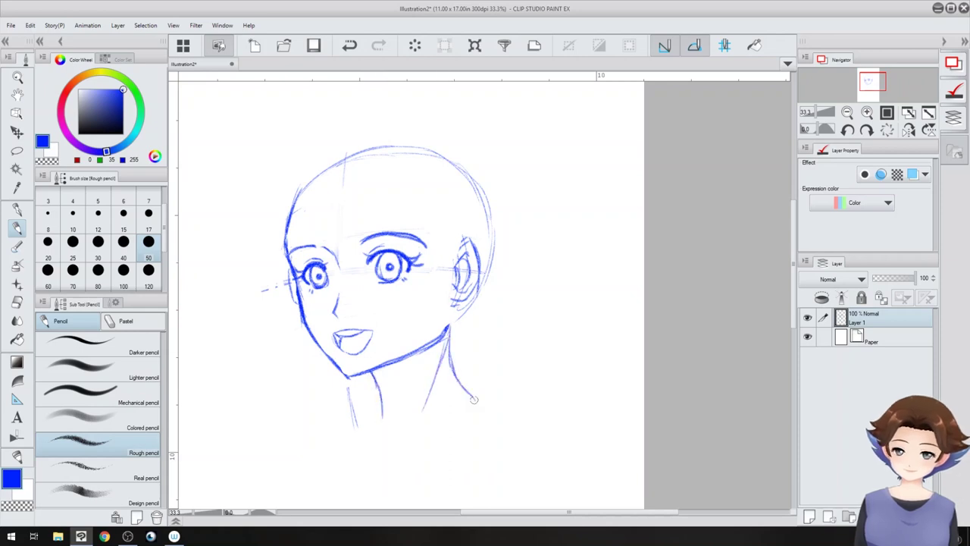
Step: Darken the front and back neck contours and extend the diagonal neck muscle down toward the pit of the neck
{"action": "mouse_move", "coordinate": [452, 324]}
{"action": "left_mouse_down"}
{"action": "mouse_move", "coordinate": [480, 285]}
{"action": "mouse_move", "coordinate": [456, 372]}
{"action": "left_mouse_up"}
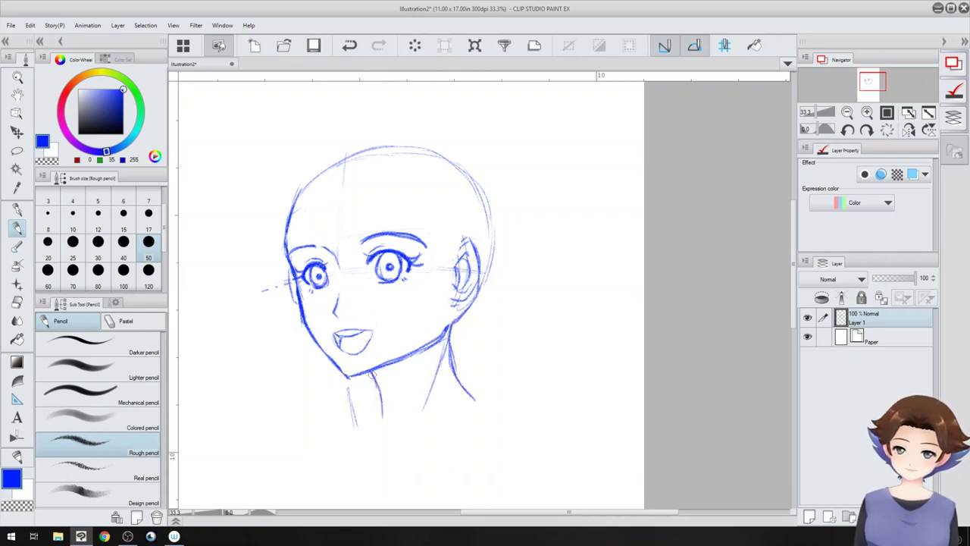
{"action": "left_click_drag", "start_coordinate": [372, 371], "coordinate": [377, 429]}
{"action": "mouse_move", "coordinate": [453, 322]}
{"action": "left_mouse_down"}
{"action": "mouse_move", "coordinate": [451, 346]}
{"action": "mouse_move", "coordinate": [476, 402]}
{"action": "left_mouse_up"}
{"action": "mouse_move", "coordinate": [445, 324]}
{"action": "left_mouse_down"}
{"action": "mouse_move", "coordinate": [422, 407]}
{"action": "mouse_move", "coordinate": [398, 442]}
{"action": "left_mouse_up"}
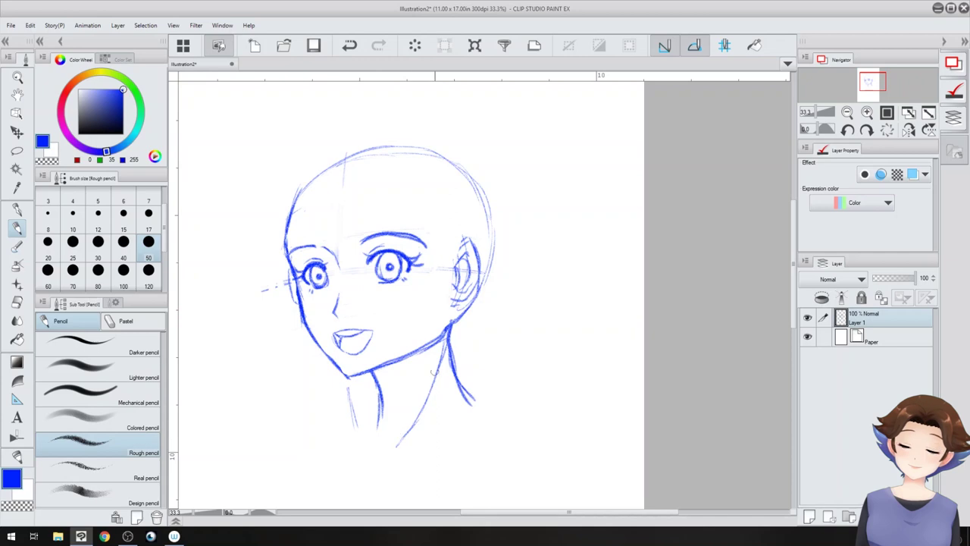
Step: Sketch both collarbones meeting at the pit of the neck and the near shoulder slope running out from the back of the neck
{"action": "left_click_drag", "start_coordinate": [445, 415], "coordinate": [434, 429]}
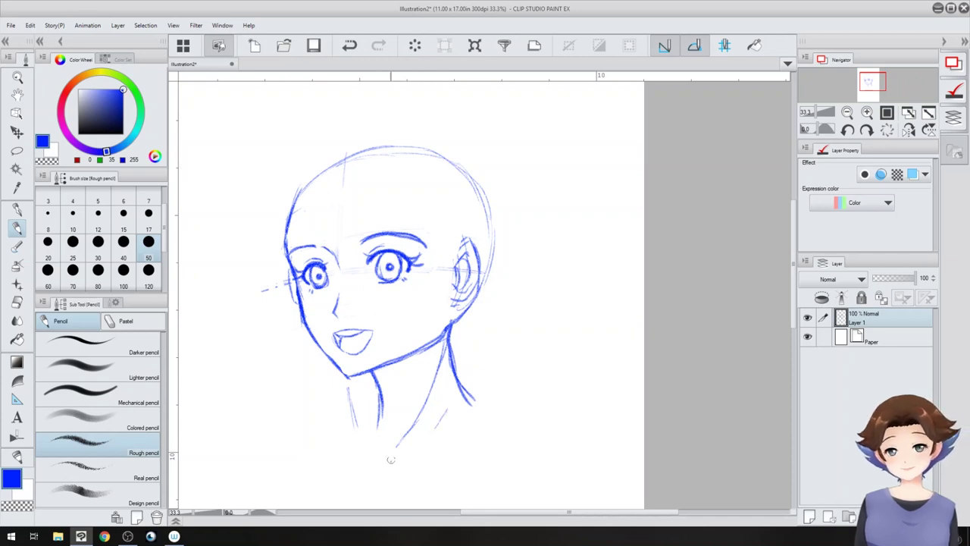
{"action": "left_click_drag", "start_coordinate": [391, 460], "coordinate": [471, 431]}
{"action": "left_click_drag", "start_coordinate": [384, 449], "coordinate": [336, 431]}
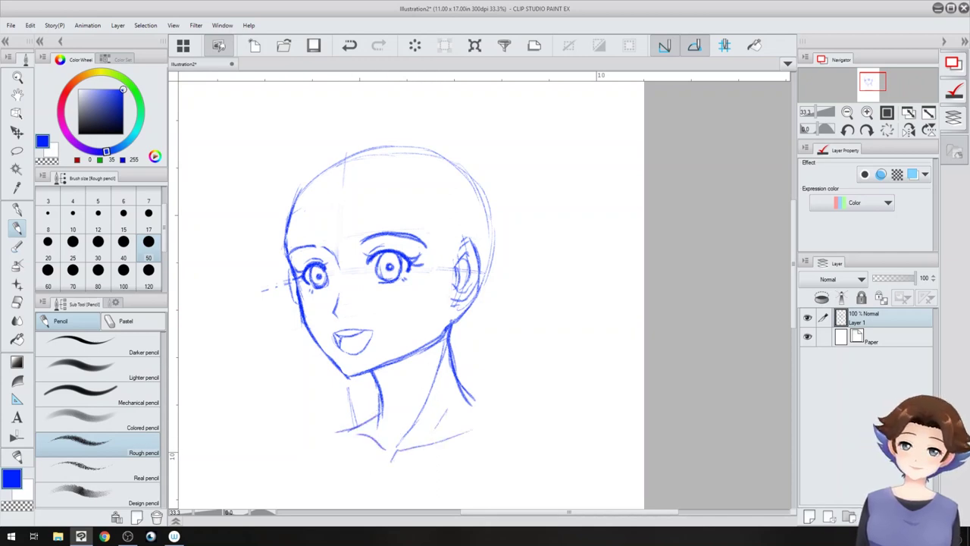
{"action": "mouse_move", "coordinate": [467, 394]}
{"action": "left_mouse_down"}
{"action": "mouse_move", "coordinate": [497, 415]}
{"action": "mouse_move", "coordinate": [391, 458]}
{"action": "mouse_move", "coordinate": [331, 432]}
{"action": "mouse_move", "coordinate": [413, 455]}
{"action": "mouse_move", "coordinate": [481, 429]}
{"action": "left_mouse_up"}
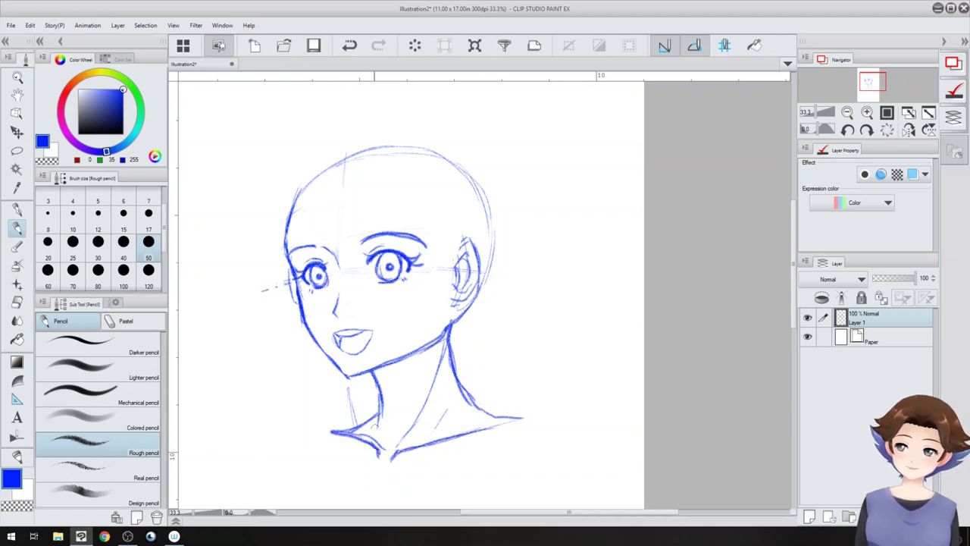
{"action": "mouse_move", "coordinate": [383, 436]}
{"action": "left_mouse_down"}
{"action": "mouse_move", "coordinate": [400, 447]}
{"action": "mouse_move", "coordinate": [385, 443]}
{"action": "left_mouse_up"}
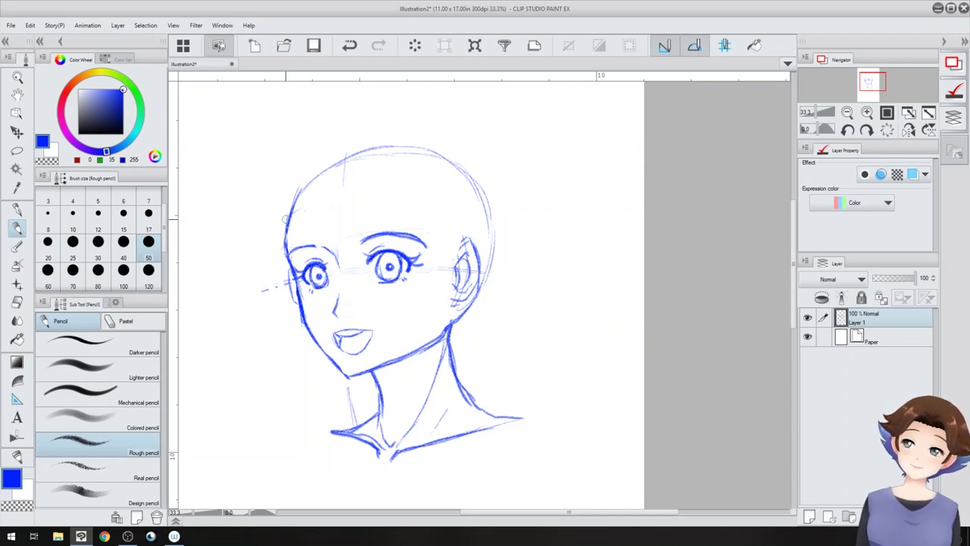
Step: Sketch the hairline with the Rough pencil as a curve across the forehead, running down to the near ear
{"action": "mouse_move", "coordinate": [374, 124]}
{"action": "left_mouse_down"}
{"action": "mouse_move", "coordinate": [432, 154]}
{"action": "mouse_move", "coordinate": [411, 116]}
{"action": "mouse_move", "coordinate": [360, 149]}
{"action": "mouse_move", "coordinate": [376, 143]}
{"action": "left_mouse_up"}
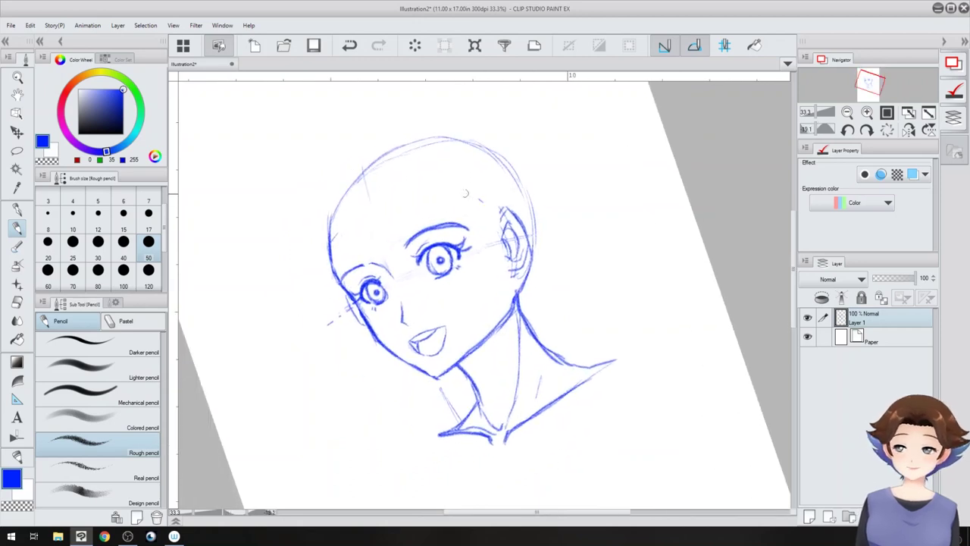
{"action": "mouse_move", "coordinate": [466, 193]}
{"action": "left_mouse_down"}
{"action": "mouse_move", "coordinate": [415, 202]}
{"action": "mouse_move", "coordinate": [331, 261]}
{"action": "mouse_move", "coordinate": [456, 192]}
{"action": "mouse_move", "coordinate": [333, 239]}
{"action": "mouse_move", "coordinate": [426, 188]}
{"action": "mouse_move", "coordinate": [336, 248]}
{"action": "mouse_move", "coordinate": [437, 192]}
{"action": "left_mouse_up"}
{"action": "mouse_move", "coordinate": [492, 212]}
{"action": "left_mouse_down"}
{"action": "mouse_move", "coordinate": [400, 194]}
{"action": "mouse_move", "coordinate": [351, 229]}
{"action": "left_mouse_up"}
{"action": "left_click_drag", "start_coordinate": [410, 203], "coordinate": [489, 201]}
{"action": "left_click_drag", "start_coordinate": [496, 312], "coordinate": [465, 366]}
{"action": "double_click", "coordinate": [495, 311]}
Step: Lightly sketch the outer hair volume as a larger curve around the skull, down to the nape
{"action": "left_click_drag", "start_coordinate": [326, 214], "coordinate": [316, 244]}
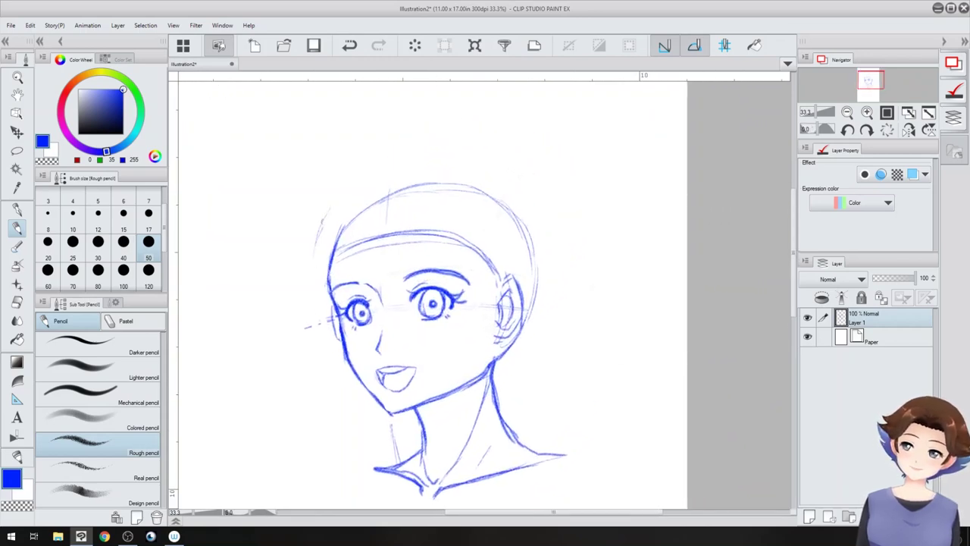
{"action": "left_click_drag", "start_coordinate": [346, 194], "coordinate": [322, 228]}
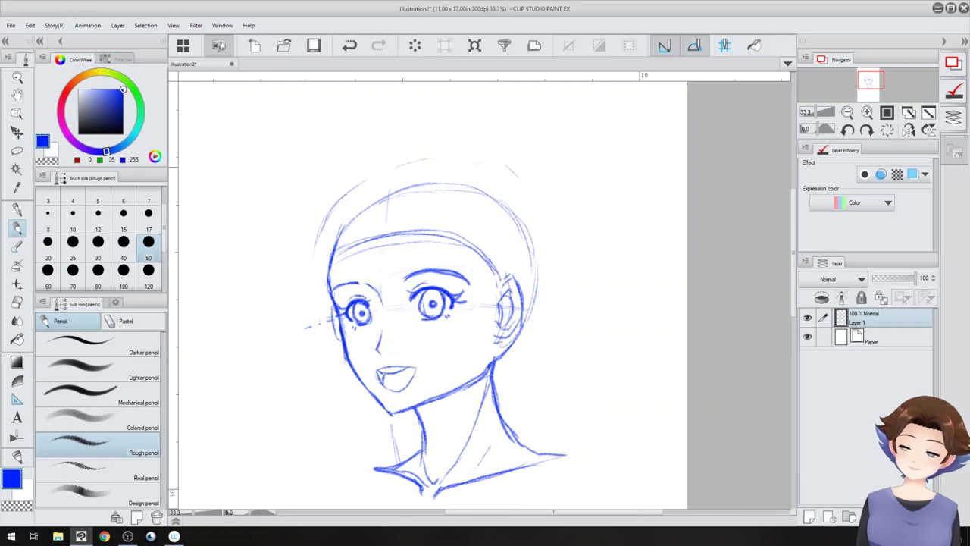
{"action": "mouse_move", "coordinate": [486, 162]}
{"action": "left_mouse_down"}
{"action": "mouse_move", "coordinate": [556, 296]}
{"action": "mouse_move", "coordinate": [498, 370]}
{"action": "left_mouse_up"}
{"action": "left_click_drag", "start_coordinate": [510, 174], "coordinate": [405, 160]}
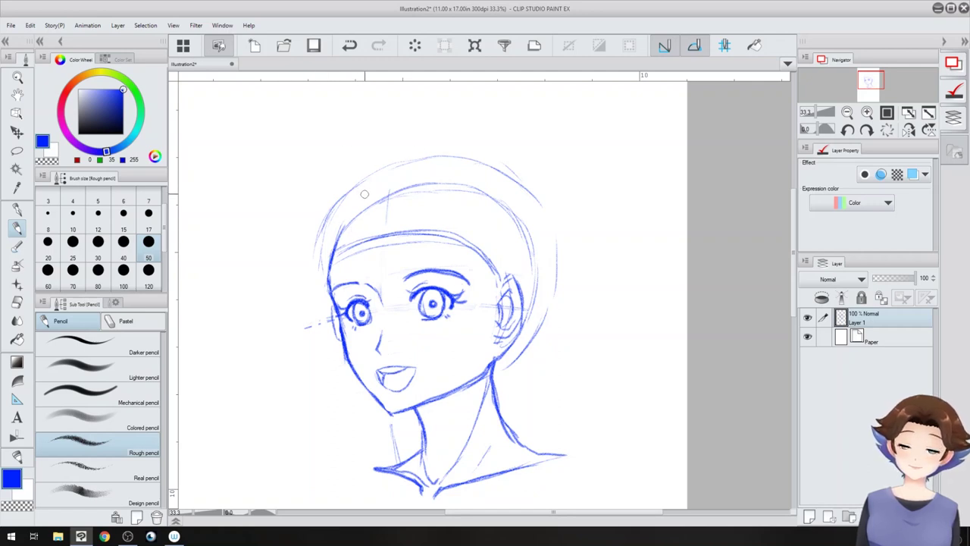
{"action": "mouse_move", "coordinate": [369, 193]}
{"action": "left_mouse_down"}
{"action": "mouse_move", "coordinate": [306, 222]}
{"action": "mouse_move", "coordinate": [357, 164]}
{"action": "mouse_move", "coordinate": [383, 172]}
{"action": "left_mouse_up"}
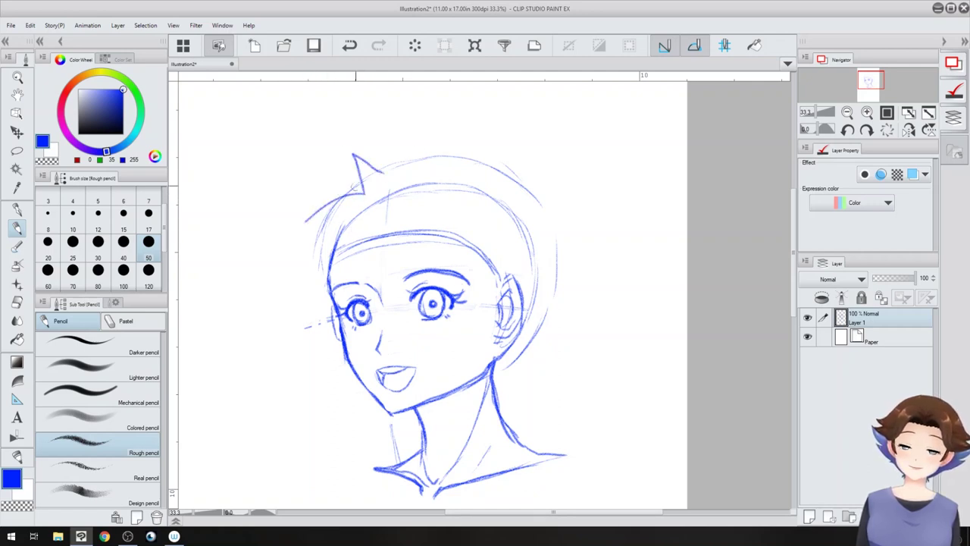
{"action": "left_click", "coordinate": [349, 45]}
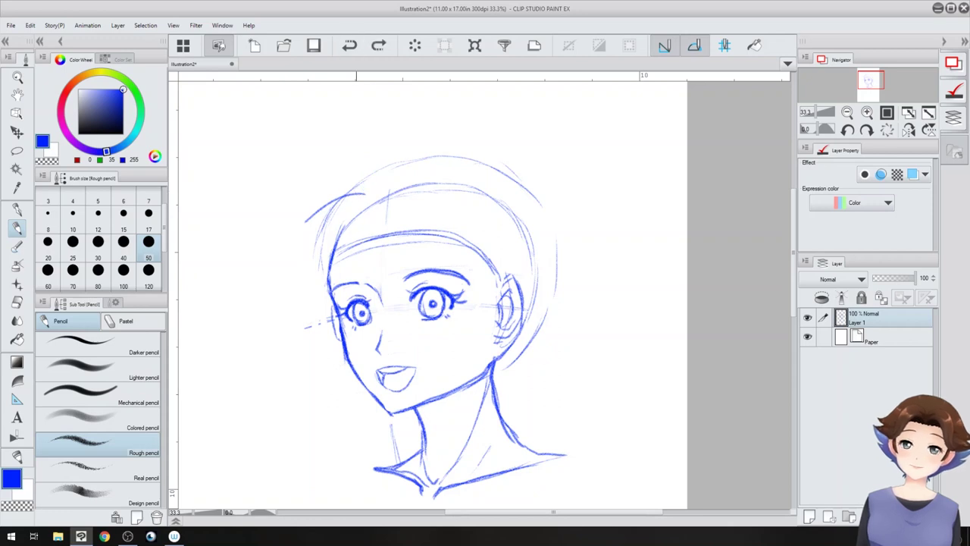
{"action": "left_click", "coordinate": [349, 46]}
{"action": "mouse_move", "coordinate": [367, 178]}
{"action": "left_mouse_down"}
{"action": "mouse_move", "coordinate": [340, 162]}
{"action": "mouse_move", "coordinate": [347, 192]}
{"action": "mouse_move", "coordinate": [297, 219]}
{"action": "mouse_move", "coordinate": [331, 215]}
{"action": "left_mouse_up"}
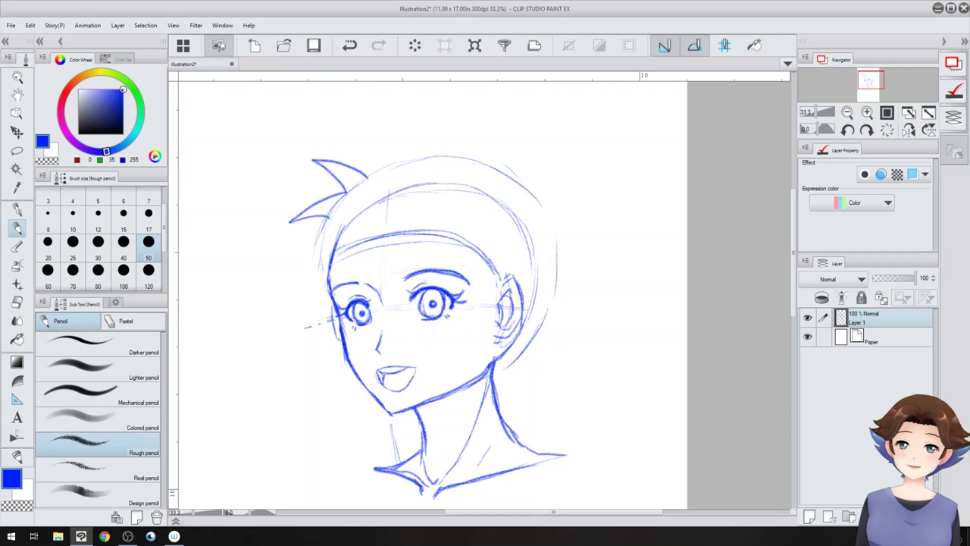
{"action": "left_click", "coordinate": [349, 46]}
{"action": "left_click", "coordinate": [350, 46]}
{"action": "left_click", "coordinate": [349, 45]}
{"action": "left_click", "coordinate": [349, 45]}
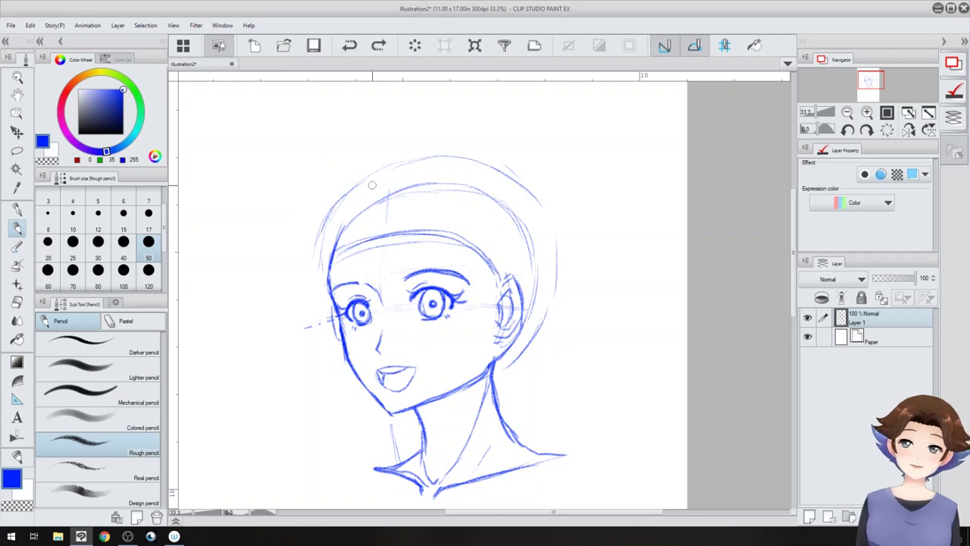
Step: Sketch the parted bangs from the hairline, sweeping one lock to the near ear and the others over the far temple
{"action": "scroll", "coordinate": [505, 314], "scroll_direction": "up", "scroll_amount": 2}
{"action": "left_click_drag", "start_coordinate": [369, 209], "coordinate": [366, 234]}
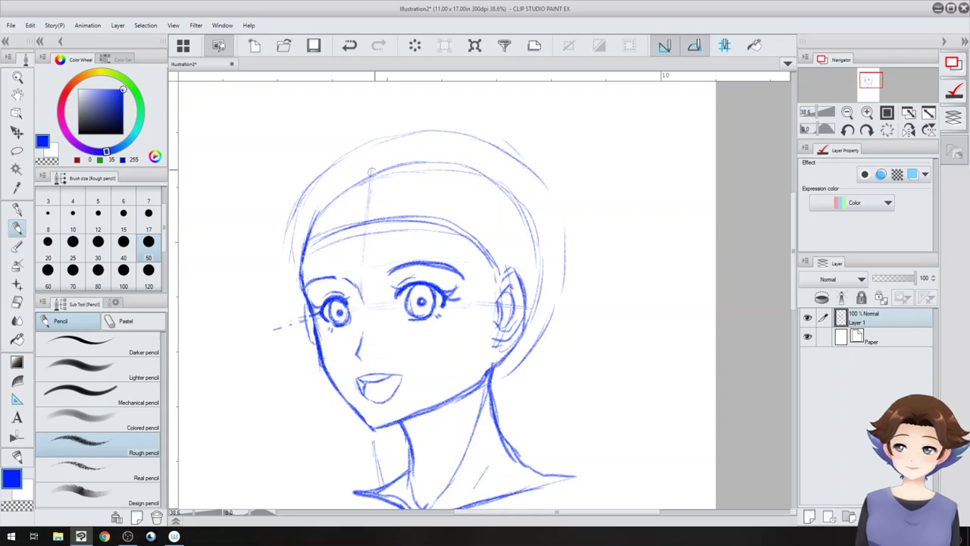
{"action": "mouse_move", "coordinate": [366, 224]}
{"action": "left_mouse_down"}
{"action": "mouse_move", "coordinate": [382, 193]}
{"action": "mouse_move", "coordinate": [418, 239]}
{"action": "mouse_move", "coordinate": [494, 282]}
{"action": "left_mouse_up"}
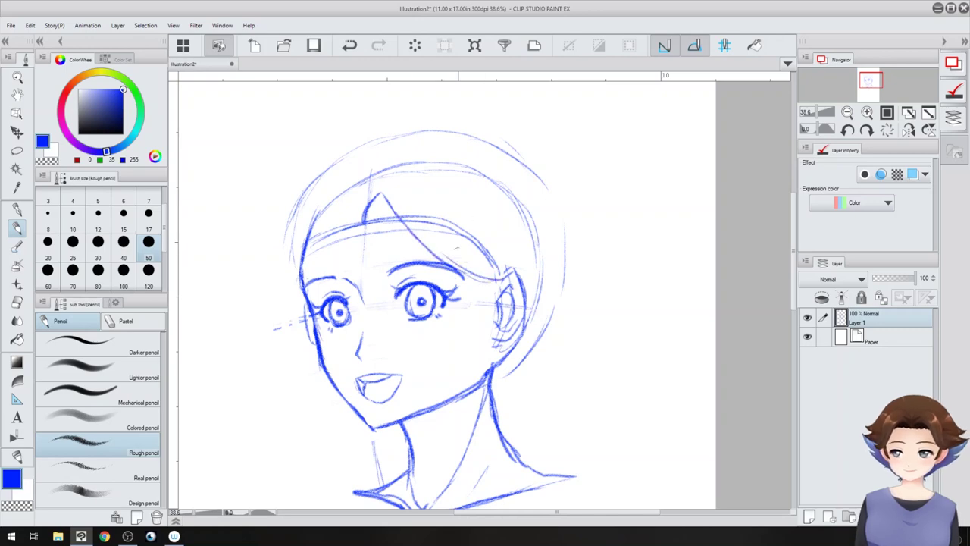
{"action": "mouse_move", "coordinate": [364, 224]}
{"action": "left_mouse_down"}
{"action": "mouse_move", "coordinate": [337, 204]}
{"action": "mouse_move", "coordinate": [350, 216]}
{"action": "mouse_move", "coordinate": [327, 228]}
{"action": "mouse_move", "coordinate": [300, 272]}
{"action": "mouse_move", "coordinate": [307, 295]}
{"action": "mouse_move", "coordinate": [333, 214]}
{"action": "left_mouse_up"}
{"action": "left_click_drag", "start_coordinate": [334, 214], "coordinate": [292, 277]}
{"action": "mouse_move", "coordinate": [358, 210]}
{"action": "left_mouse_down"}
{"action": "mouse_move", "coordinate": [311, 184]}
{"action": "mouse_move", "coordinate": [287, 287]}
{"action": "mouse_move", "coordinate": [307, 307]}
{"action": "mouse_move", "coordinate": [375, 167]}
{"action": "mouse_move", "coordinate": [482, 253]}
{"action": "mouse_move", "coordinate": [526, 237]}
{"action": "mouse_move", "coordinate": [537, 285]}
{"action": "mouse_move", "coordinate": [325, 266]}
{"action": "left_mouse_up"}
{"action": "left_click_drag", "start_coordinate": [467, 276], "coordinate": [471, 307]}
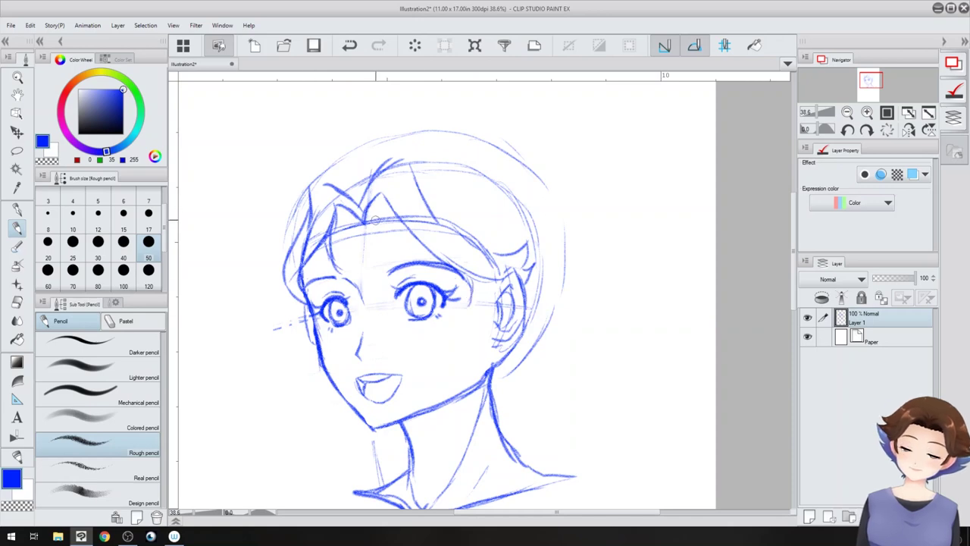
Step: Add short root strokes where the bangs leave the hairline, a sideburn lock before the near ear, and the hair beside the far temple
{"action": "mouse_move", "coordinate": [370, 222]}
{"action": "left_mouse_down"}
{"action": "mouse_move", "coordinate": [382, 202]}
{"action": "mouse_move", "coordinate": [390, 208]}
{"action": "left_mouse_up"}
{"action": "mouse_move", "coordinate": [384, 218]}
{"action": "left_mouse_down"}
{"action": "mouse_move", "coordinate": [394, 206]}
{"action": "mouse_move", "coordinate": [326, 232]}
{"action": "left_mouse_up"}
{"action": "mouse_move", "coordinate": [479, 282]}
{"action": "left_mouse_down"}
{"action": "mouse_move", "coordinate": [479, 334]}
{"action": "mouse_move", "coordinate": [483, 323]}
{"action": "left_mouse_up"}
{"action": "mouse_move", "coordinate": [302, 305]}
{"action": "left_mouse_down"}
{"action": "mouse_move", "coordinate": [317, 349]}
{"action": "mouse_move", "coordinate": [306, 335]}
{"action": "left_mouse_up"}
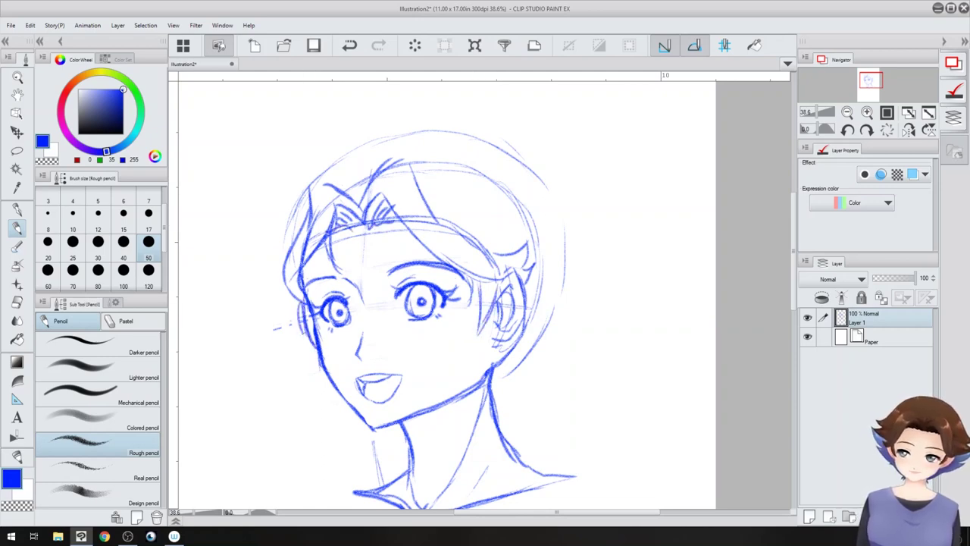
Step: Sketch the hair parting as a curve from the crown down to the middle of the hairline
{"action": "left_click_drag", "start_coordinate": [562, 177], "coordinate": [566, 200]}
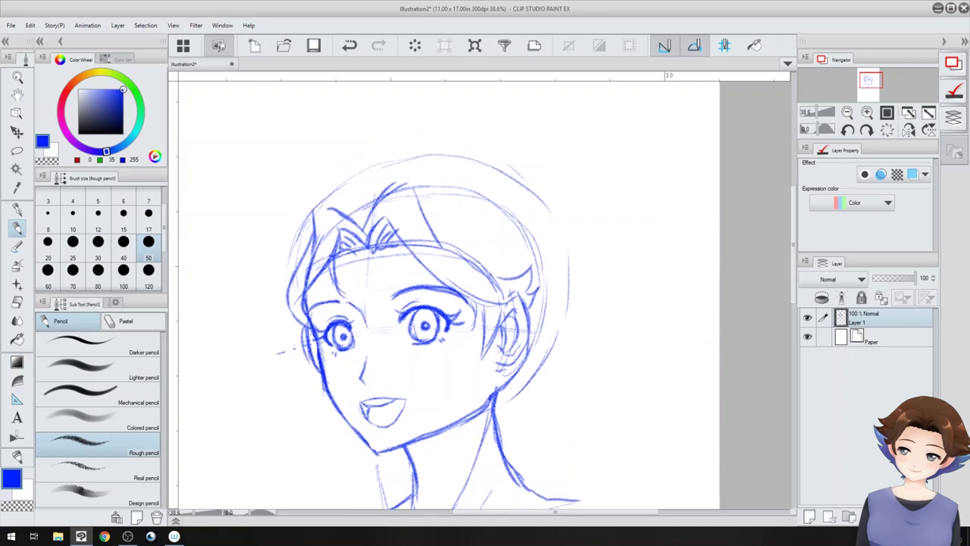
{"action": "left_click", "coordinate": [387, 160]}
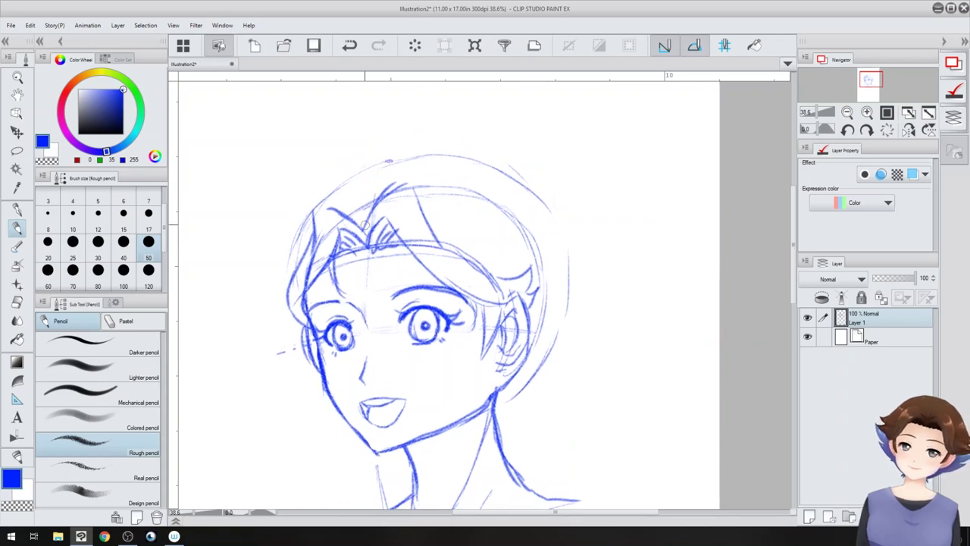
{"action": "left_click_drag", "start_coordinate": [409, 159], "coordinate": [360, 227]}
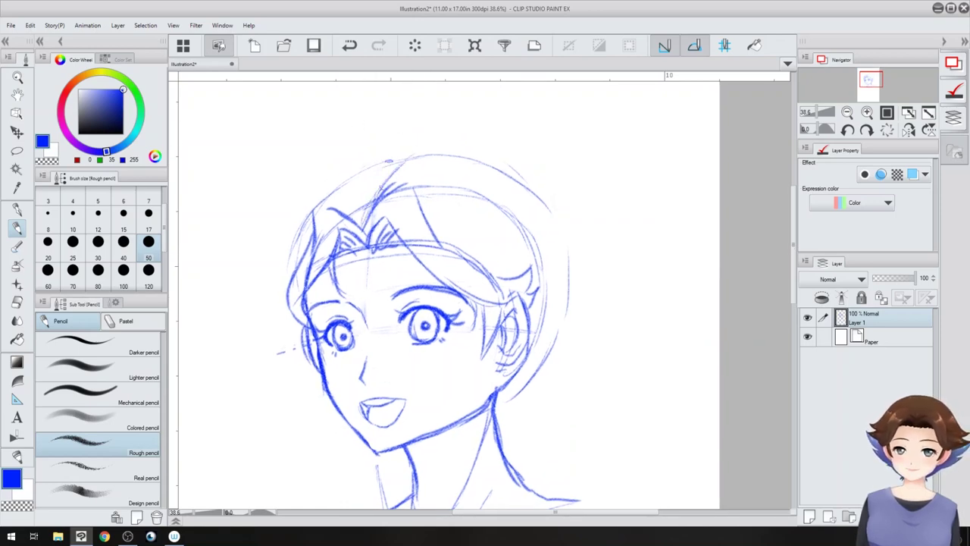
{"action": "mouse_move", "coordinate": [365, 316]}
{"action": "left_mouse_down"}
{"action": "mouse_move", "coordinate": [377, 195]}
{"action": "mouse_move", "coordinate": [423, 154]}
{"action": "left_mouse_up"}
{"action": "left_click_drag", "start_coordinate": [422, 154], "coordinate": [378, 197]}
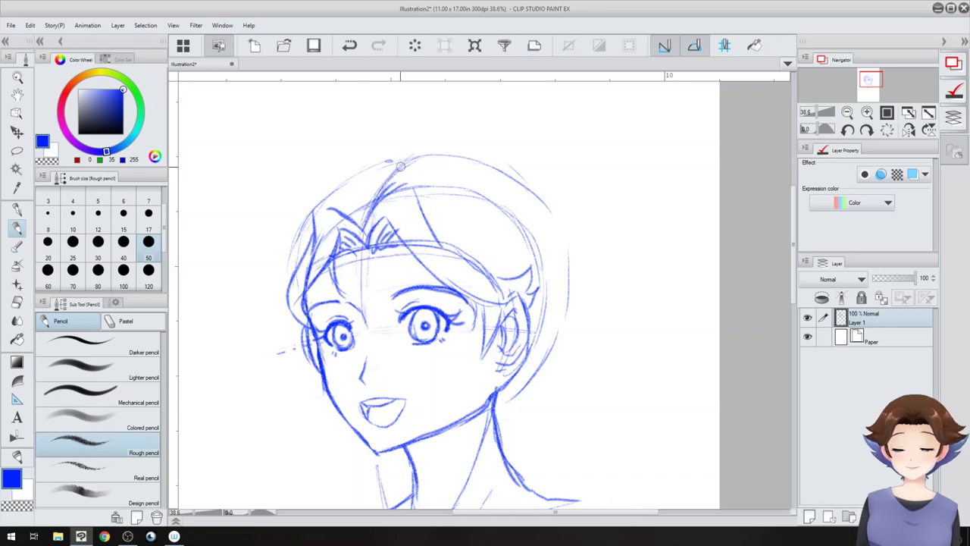
Step: Outline the far side of the hair from the crown past the cheek, ending in flicked-out pointed tips
{"action": "mouse_move", "coordinate": [401, 166]}
{"action": "left_mouse_down"}
{"action": "mouse_move", "coordinate": [373, 159]}
{"action": "mouse_move", "coordinate": [307, 227]}
{"action": "mouse_move", "coordinate": [270, 343]}
{"action": "mouse_move", "coordinate": [250, 346]}
{"action": "mouse_move", "coordinate": [287, 365]}
{"action": "left_mouse_up"}
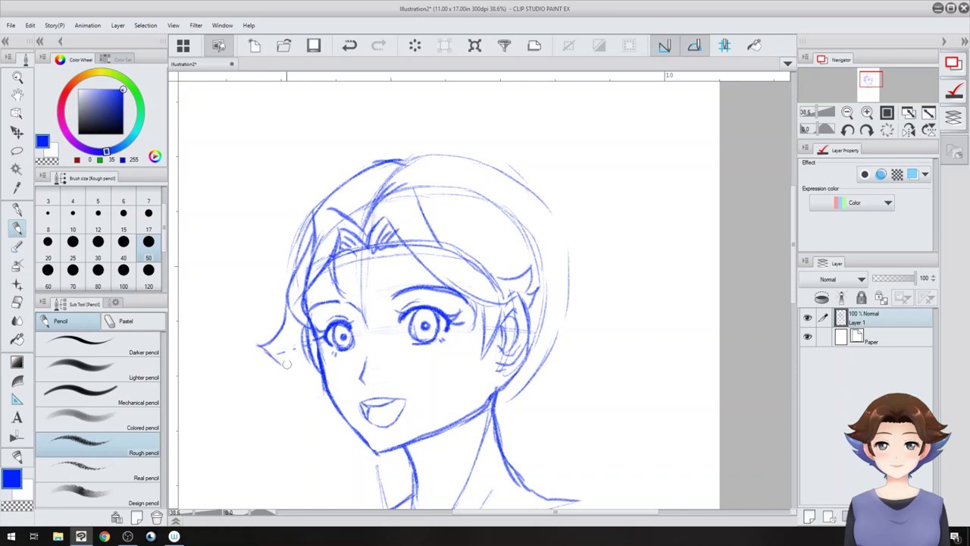
{"action": "left_click_drag", "start_coordinate": [282, 289], "coordinate": [259, 326]}
{"action": "mouse_move", "coordinate": [317, 210]}
{"action": "left_mouse_down"}
{"action": "mouse_move", "coordinate": [288, 291]}
{"action": "mouse_move", "coordinate": [387, 160]}
{"action": "left_mouse_up"}
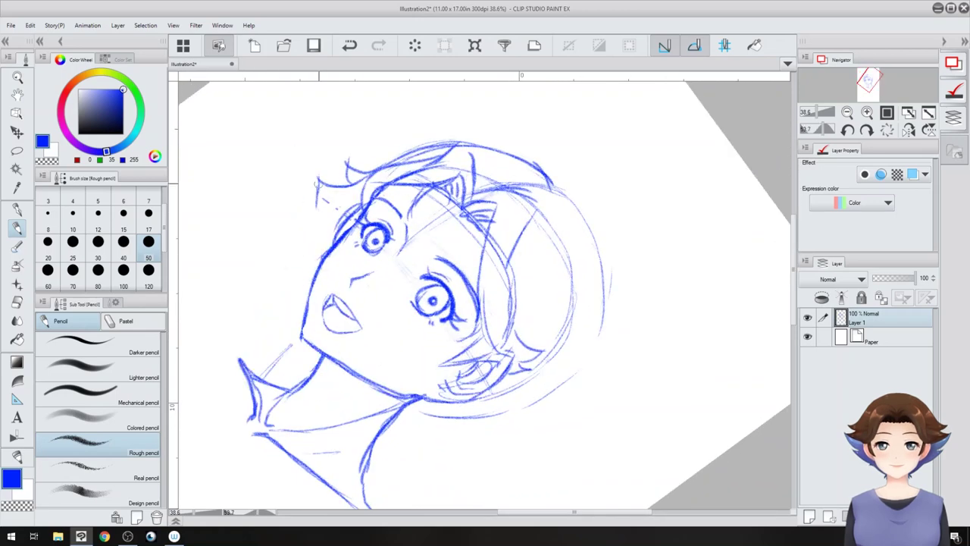
{"action": "mouse_move", "coordinate": [317, 180]}
{"action": "left_mouse_down"}
{"action": "mouse_move", "coordinate": [314, 227]}
{"action": "mouse_move", "coordinate": [302, 244]}
{"action": "mouse_move", "coordinate": [303, 302]}
{"action": "left_mouse_up"}
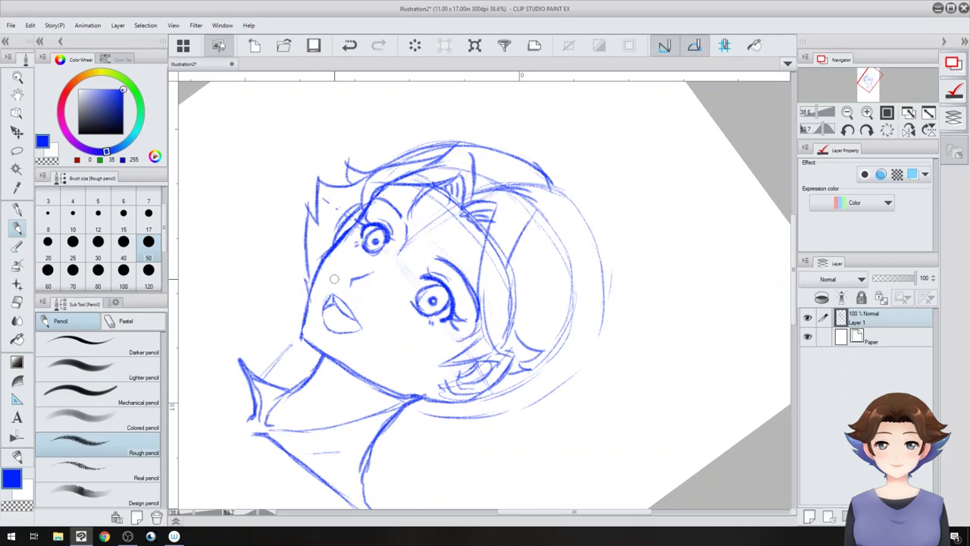
Step: Outline the back of the hair from the crown, flaring into large pointed spikes and tapering in toward the nape
{"action": "mouse_move", "coordinate": [576, 363]}
{"action": "left_mouse_down"}
{"action": "mouse_move", "coordinate": [537, 193]}
{"action": "mouse_move", "coordinate": [503, 182]}
{"action": "left_mouse_up"}
{"action": "left_click_drag", "start_coordinate": [267, 322], "coordinate": [289, 260]}
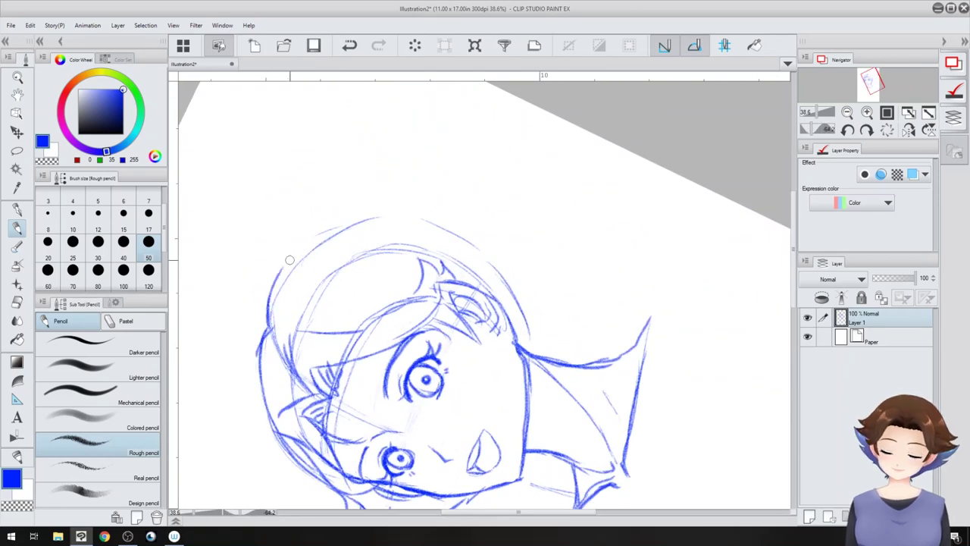
{"action": "mouse_move", "coordinate": [265, 301]}
{"action": "left_mouse_down"}
{"action": "mouse_move", "coordinate": [402, 180]}
{"action": "mouse_move", "coordinate": [392, 210]}
{"action": "mouse_move", "coordinate": [442, 192]}
{"action": "mouse_move", "coordinate": [464, 164]}
{"action": "mouse_move", "coordinate": [487, 203]}
{"action": "mouse_move", "coordinate": [498, 254]}
{"action": "left_mouse_up"}
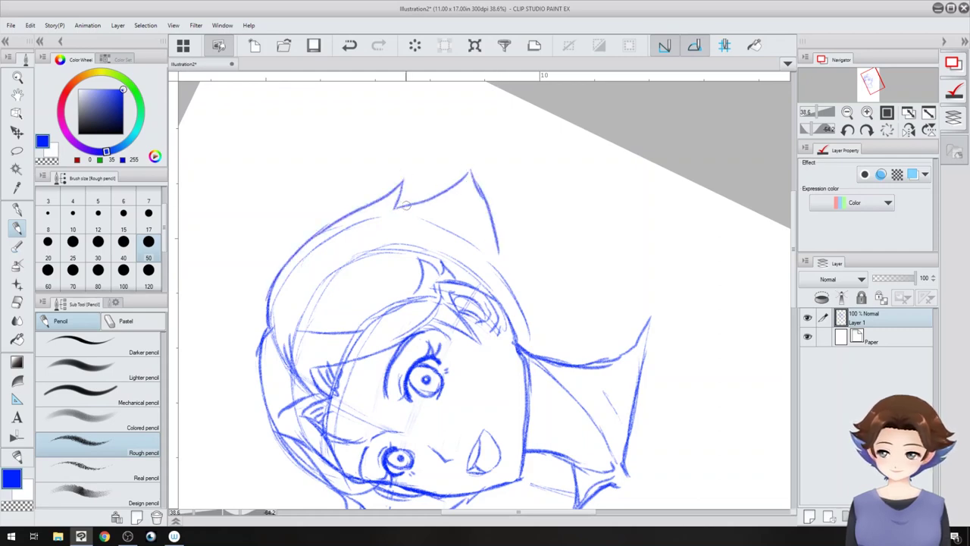
{"action": "mouse_move", "coordinate": [406, 205]}
{"action": "left_mouse_down"}
{"action": "mouse_move", "coordinate": [471, 165]}
{"action": "mouse_move", "coordinate": [489, 220]}
{"action": "left_mouse_up"}
{"action": "left_click_drag", "start_coordinate": [477, 178], "coordinate": [536, 345]}
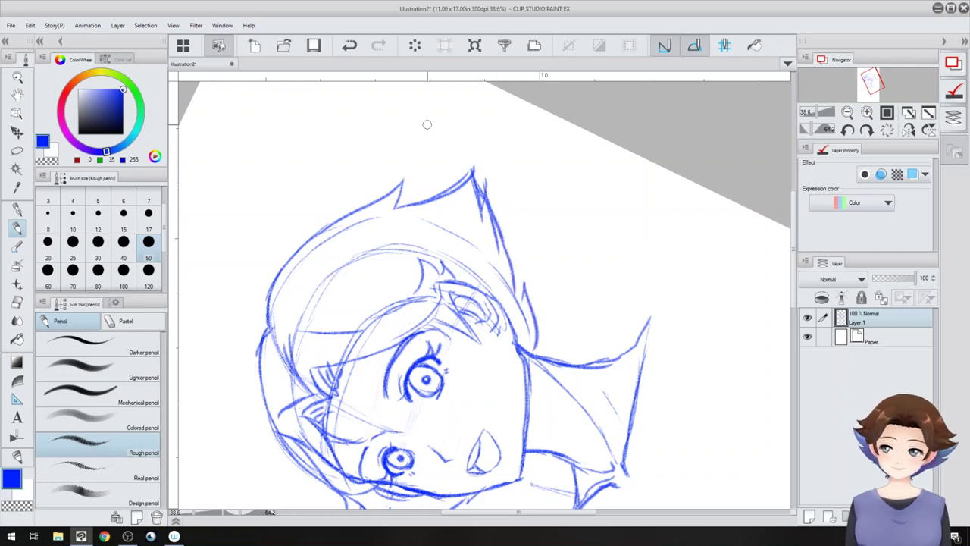
Step: Add small spiky tufts to the hair at the nape and restore the canvas to its unrotated view
{"action": "left_click_drag", "start_coordinate": [427, 124], "coordinate": [413, 180]}
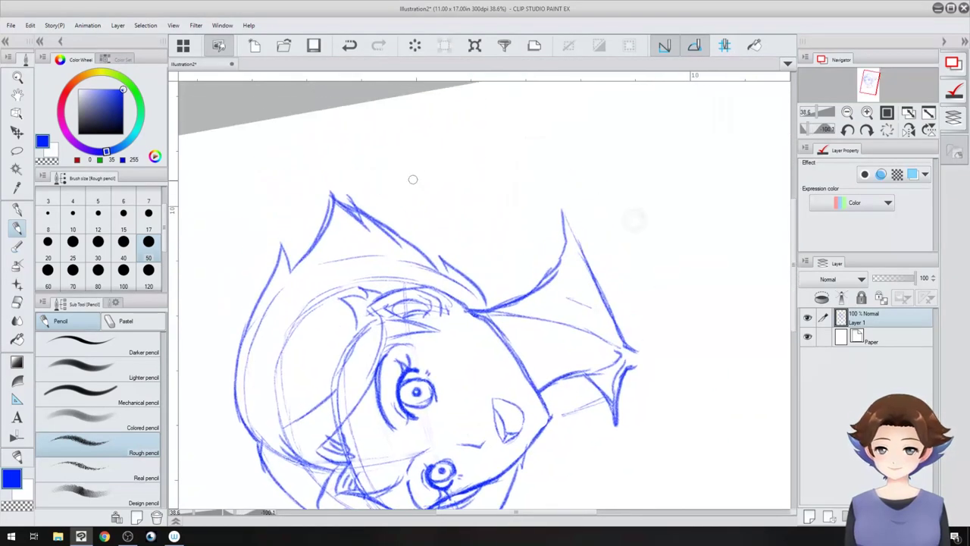
{"action": "left_click_drag", "start_coordinate": [425, 258], "coordinate": [454, 274]}
{"action": "left_click_drag", "start_coordinate": [447, 229], "coordinate": [494, 312]}
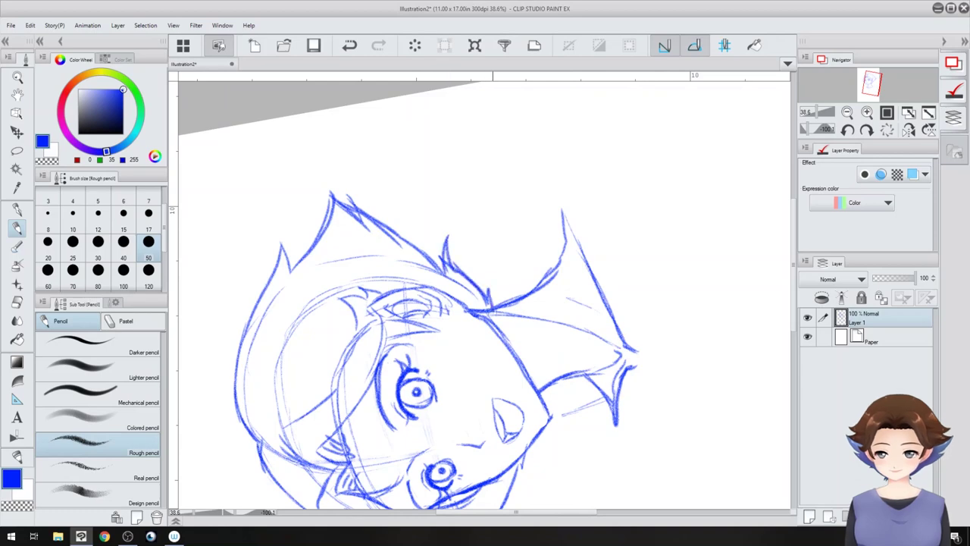
{"action": "key", "text": "ctrl+minus"}
{"action": "key", "text": "ctrl+minus"}
{"action": "key", "text": "ctrl+@"}
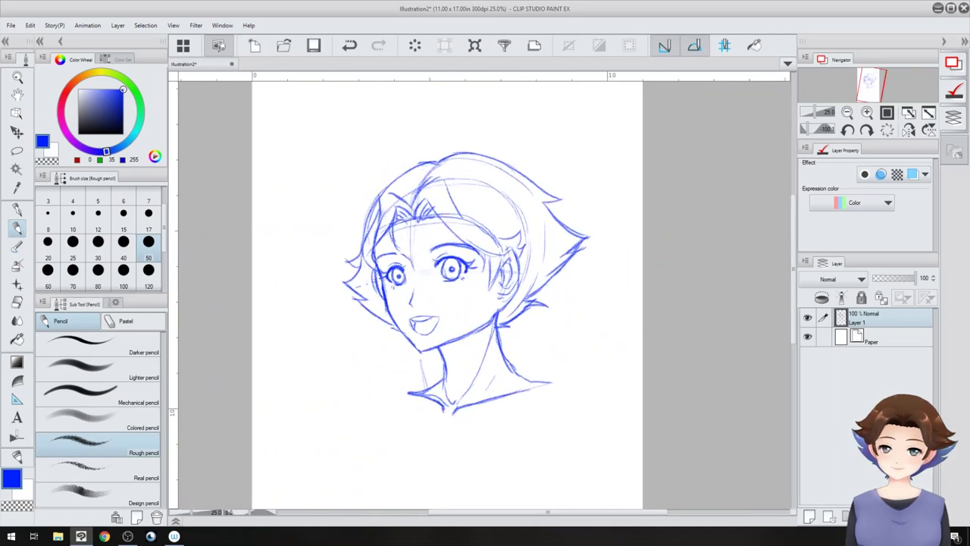
Step: Erase the skull, hairline and hair-volume construction lines inside the hair and behind the near ear with the Hard eraser
{"action": "scroll", "coordinate": [463, 326], "scroll_direction": "up", "scroll_amount": 3}
{"action": "left_click_drag", "start_coordinate": [463, 327], "coordinate": [474, 327]}
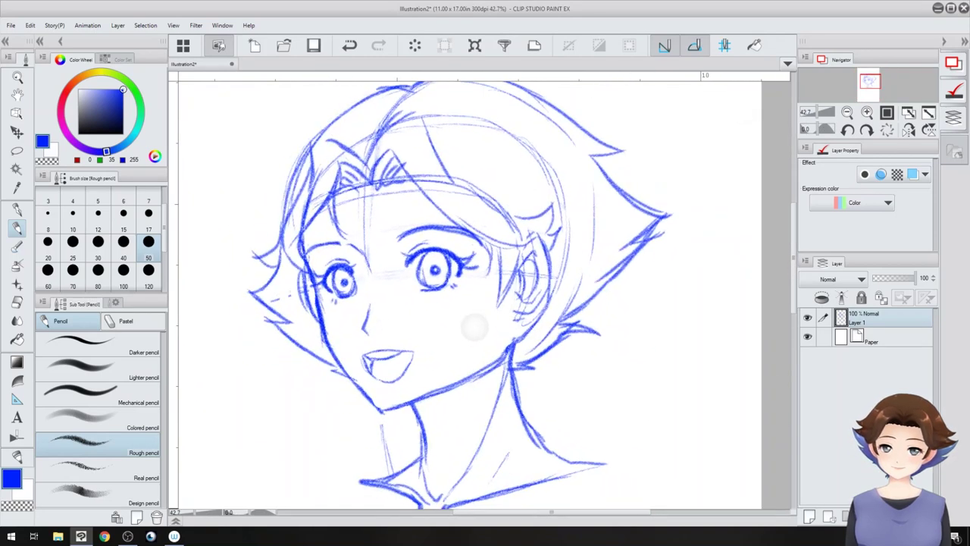
{"action": "left_click", "coordinate": [17, 302]}
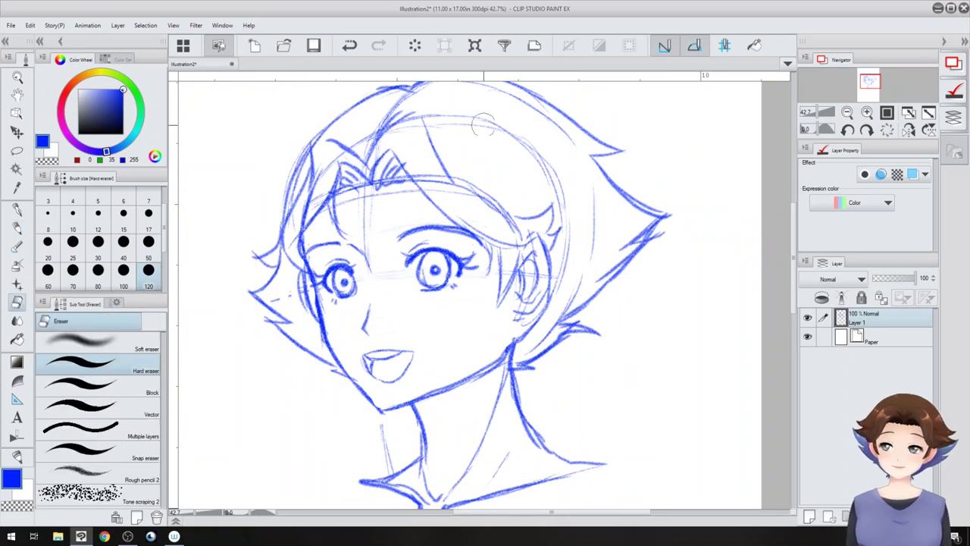
{"action": "mouse_move", "coordinate": [484, 125]}
{"action": "left_mouse_down"}
{"action": "mouse_move", "coordinate": [416, 119]}
{"action": "mouse_move", "coordinate": [546, 153]}
{"action": "mouse_move", "coordinate": [572, 247]}
{"action": "mouse_move", "coordinate": [497, 224]}
{"action": "mouse_move", "coordinate": [511, 232]}
{"action": "mouse_move", "coordinate": [470, 188]}
{"action": "mouse_move", "coordinate": [421, 165]}
{"action": "mouse_move", "coordinate": [481, 177]}
{"action": "mouse_move", "coordinate": [462, 126]}
{"action": "mouse_move", "coordinate": [427, 122]}
{"action": "mouse_move", "coordinate": [357, 129]}
{"action": "mouse_move", "coordinate": [301, 216]}
{"action": "mouse_move", "coordinate": [330, 154]}
{"action": "mouse_move", "coordinate": [366, 203]}
{"action": "mouse_move", "coordinate": [390, 267]}
{"action": "mouse_move", "coordinate": [364, 213]}
{"action": "mouse_move", "coordinate": [401, 199]}
{"action": "left_mouse_up"}
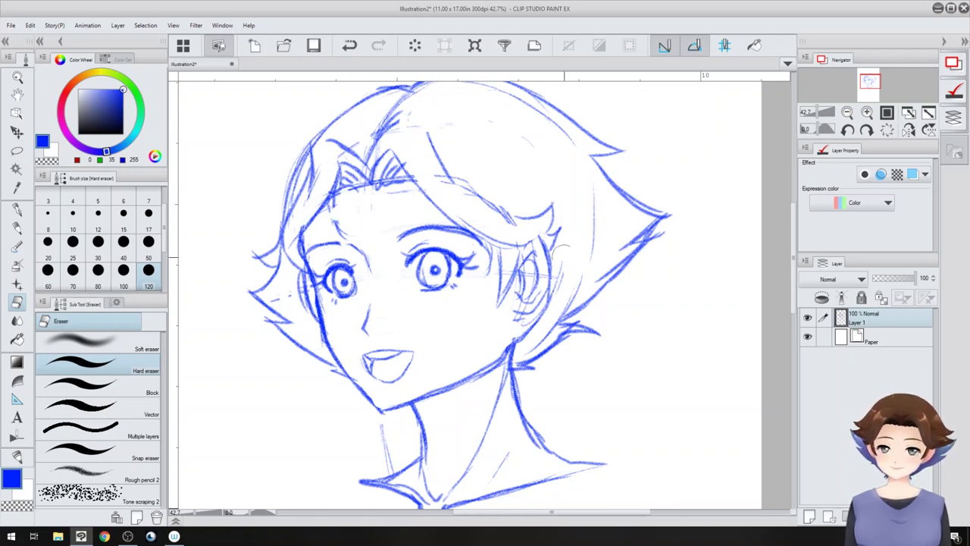
{"action": "mouse_move", "coordinate": [557, 264]}
{"action": "left_mouse_down"}
{"action": "mouse_move", "coordinate": [533, 318]}
{"action": "mouse_move", "coordinate": [556, 297]}
{"action": "mouse_move", "coordinate": [565, 263]}
{"action": "left_mouse_up"}
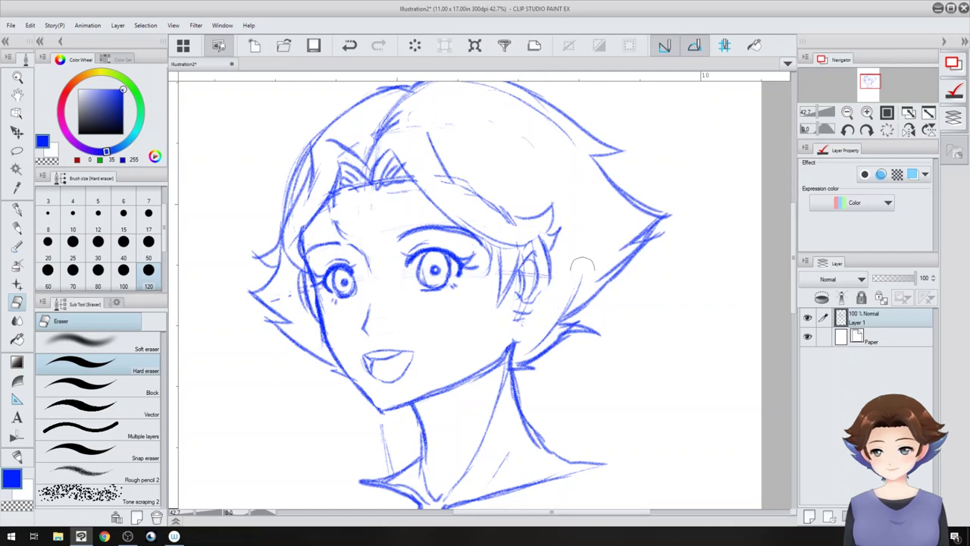
Step: Add strand lines inside the back and far-side hair tips, iris details in both eyes and a short line below the mouth with the Rough pencil
{"action": "key", "text": "p"}
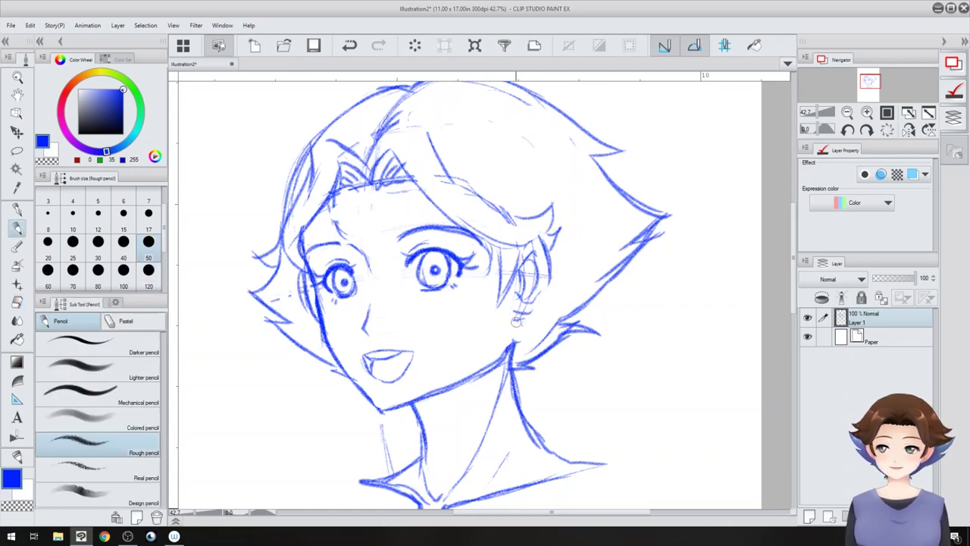
{"action": "left_click_drag", "start_coordinate": [658, 213], "coordinate": [581, 250]}
{"action": "left_click_drag", "start_coordinate": [254, 294], "coordinate": [305, 299]}
{"action": "scroll", "coordinate": [375, 233], "scroll_direction": "down", "scroll_amount": 2}
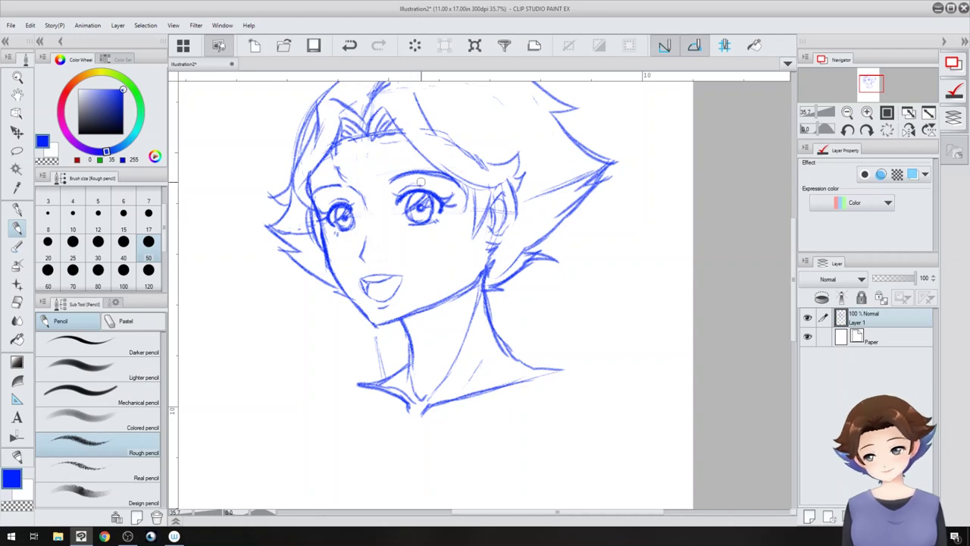
Step: Sketch a rounded collar below the neck, with side edges from the shoulders and curved bands across the upper chest
{"action": "left_click_drag", "start_coordinate": [421, 182], "coordinate": [417, 119]}
{"action": "left_click_drag", "start_coordinate": [508, 298], "coordinate": [459, 381]}
{"action": "mouse_move", "coordinate": [393, 310]}
{"action": "left_mouse_down"}
{"action": "mouse_move", "coordinate": [366, 353]}
{"action": "mouse_move", "coordinate": [437, 384]}
{"action": "mouse_move", "coordinate": [463, 376]}
{"action": "left_mouse_up"}
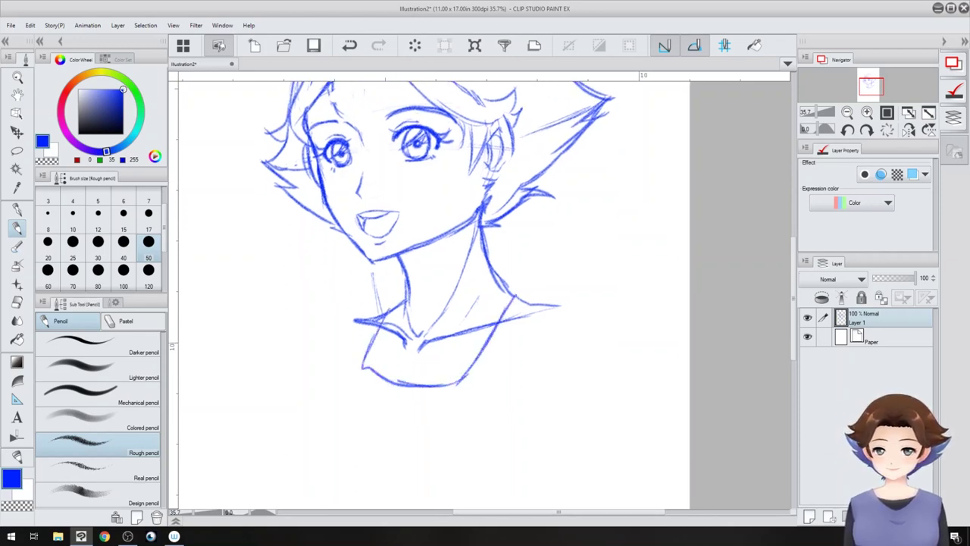
{"action": "mouse_move", "coordinate": [373, 327]}
{"action": "left_mouse_down"}
{"action": "mouse_move", "coordinate": [383, 357]}
{"action": "mouse_move", "coordinate": [482, 358]}
{"action": "mouse_move", "coordinate": [448, 363]}
{"action": "left_mouse_up"}
{"action": "left_click_drag", "start_coordinate": [446, 356], "coordinate": [378, 367]}
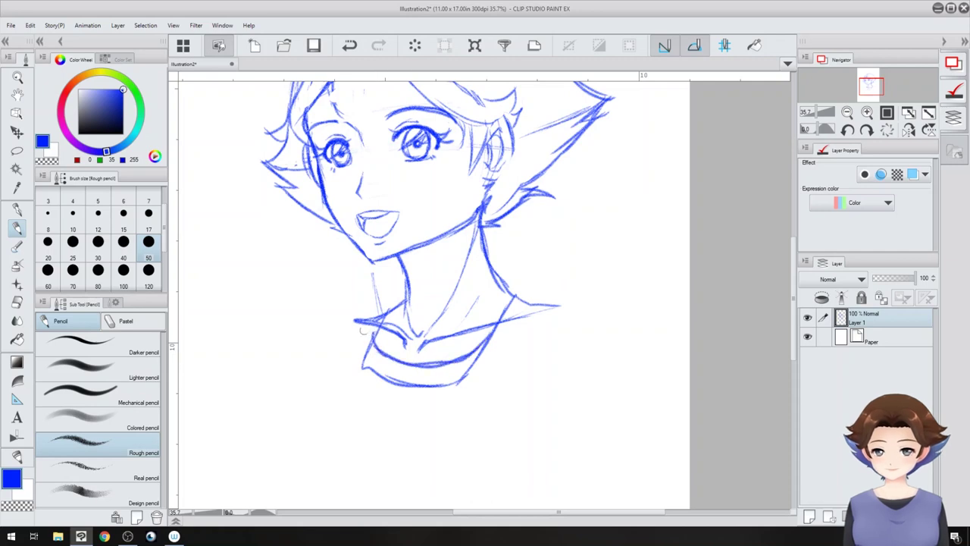
{"action": "mouse_move", "coordinate": [384, 317]}
{"action": "left_mouse_down"}
{"action": "mouse_move", "coordinate": [362, 368]}
{"action": "mouse_move", "coordinate": [384, 399]}
{"action": "mouse_move", "coordinate": [468, 379]}
{"action": "mouse_move", "coordinate": [488, 347]}
{"action": "left_mouse_up"}
{"action": "left_click_drag", "start_coordinate": [483, 363], "coordinate": [360, 361]}
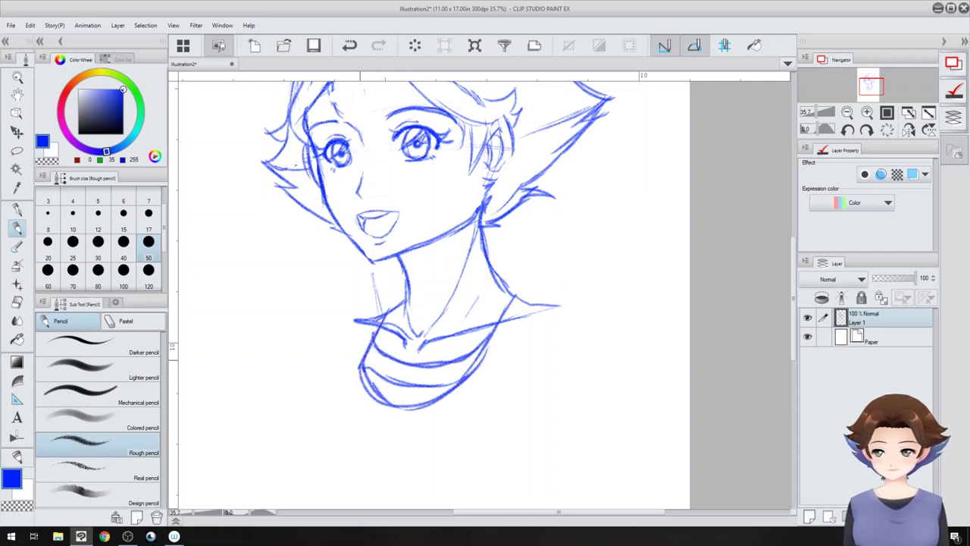
Step: Draw a two-line choker around the neck and outline the near shoulder with a sleeve seam
{"action": "left_click_drag", "start_coordinate": [422, 273], "coordinate": [485, 255]}
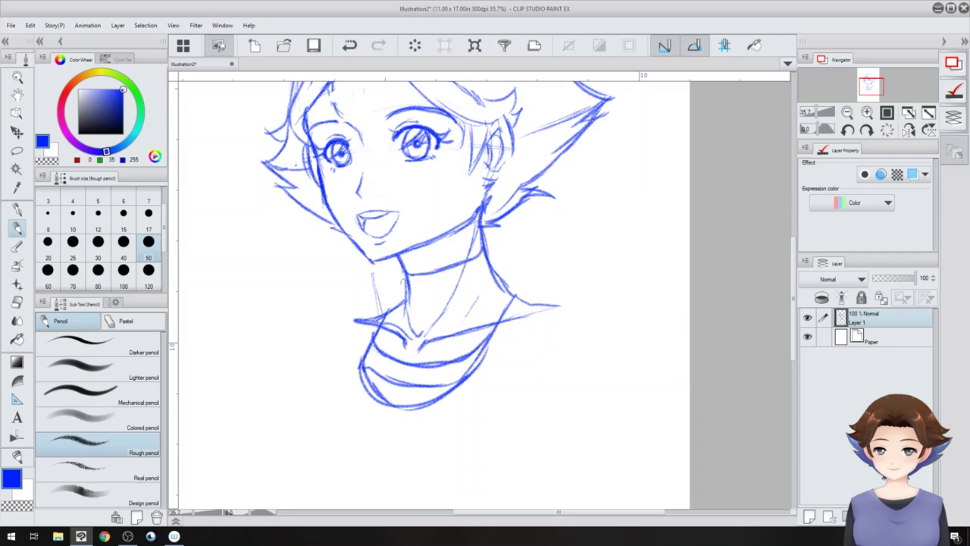
{"action": "mouse_move", "coordinate": [407, 293]}
{"action": "left_mouse_down"}
{"action": "mouse_move", "coordinate": [485, 277]}
{"action": "mouse_move", "coordinate": [491, 262]}
{"action": "left_mouse_up"}
{"action": "mouse_move", "coordinate": [521, 301]}
{"action": "left_mouse_down"}
{"action": "mouse_move", "coordinate": [563, 304]}
{"action": "mouse_move", "coordinate": [532, 398]}
{"action": "left_mouse_up"}
{"action": "mouse_move", "coordinate": [558, 306]}
{"action": "left_mouse_down"}
{"action": "mouse_move", "coordinate": [587, 304]}
{"action": "mouse_move", "coordinate": [633, 365]}
{"action": "left_mouse_up"}
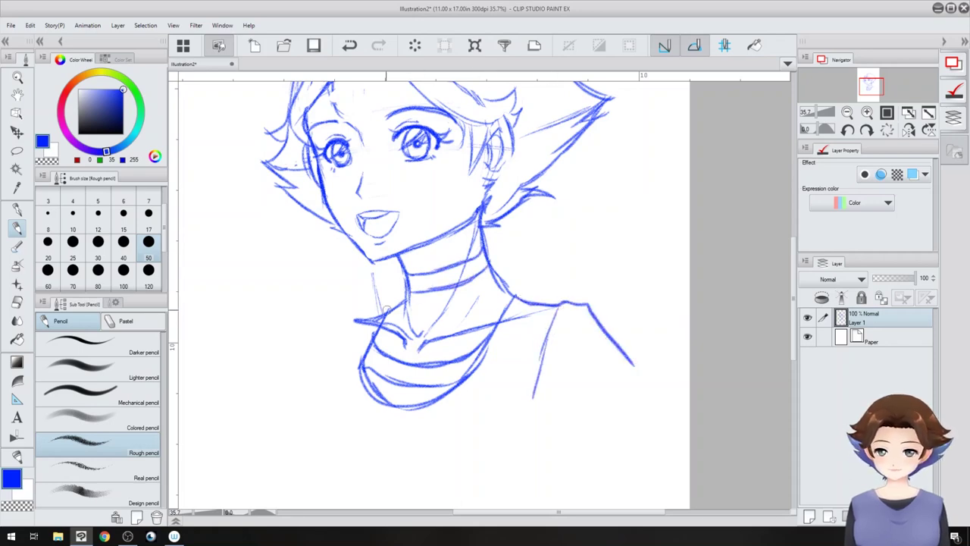
Step: Draw the far shoulder with its sleeve seam, and add long curved edges closing the bust across the lower chest
{"action": "mouse_move", "coordinate": [386, 309]}
{"action": "left_mouse_down"}
{"action": "mouse_move", "coordinate": [346, 325]}
{"action": "mouse_move", "coordinate": [330, 362]}
{"action": "left_mouse_up"}
{"action": "mouse_move", "coordinate": [329, 328]}
{"action": "left_mouse_down"}
{"action": "mouse_move", "coordinate": [286, 386]}
{"action": "mouse_move", "coordinate": [527, 438]}
{"action": "left_mouse_up"}
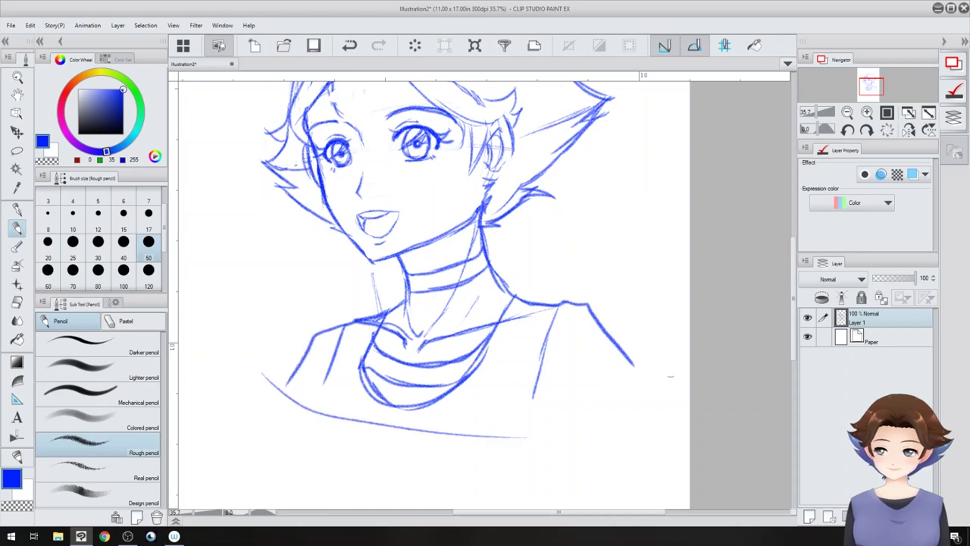
{"action": "left_click_drag", "start_coordinate": [648, 354], "coordinate": [324, 488]}
Step: Lasso the far eye and shift it slightly toward the nose with a transform
{"action": "scroll", "coordinate": [485, 296], "scroll_direction": "up", "scroll_amount": 3}
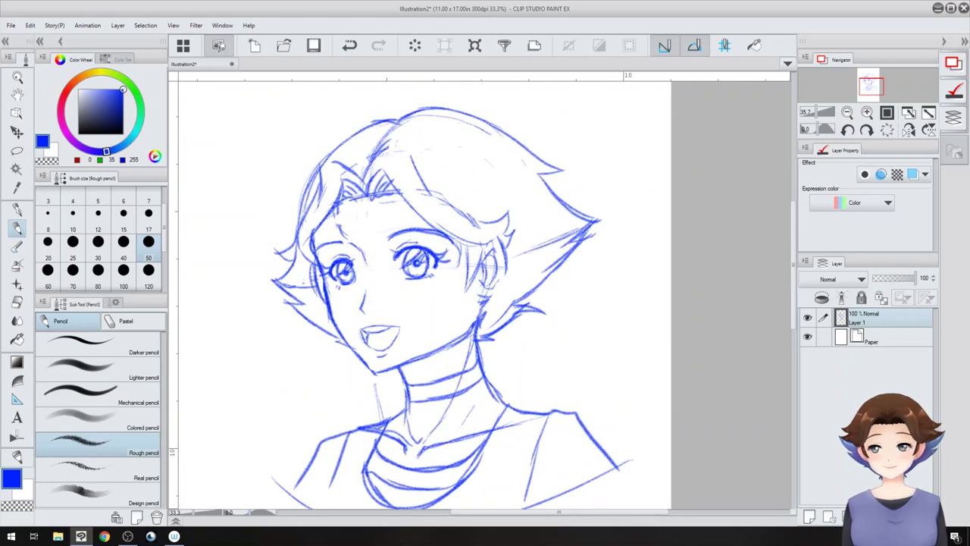
{"action": "scroll", "coordinate": [433, 262], "scroll_direction": "up", "scroll_amount": 3}
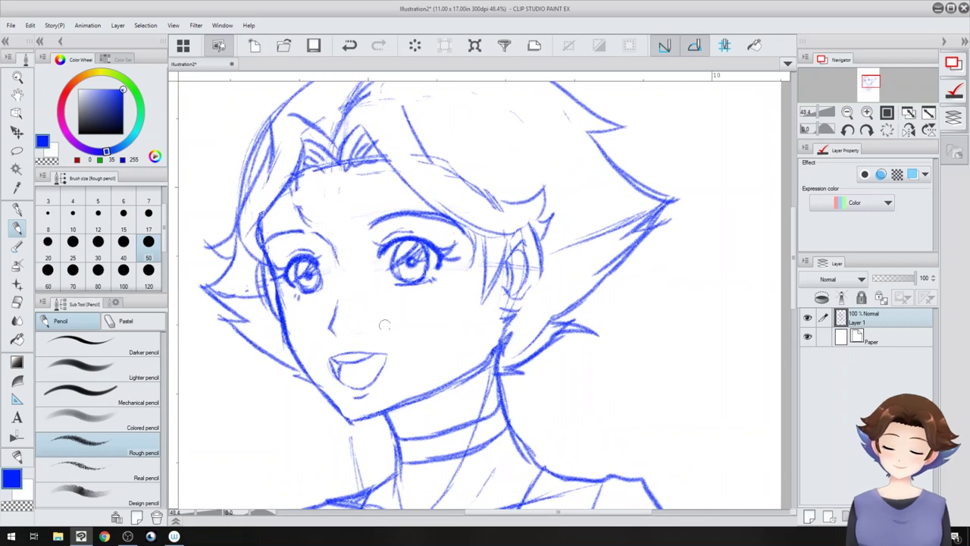
{"action": "key", "text": "m"}
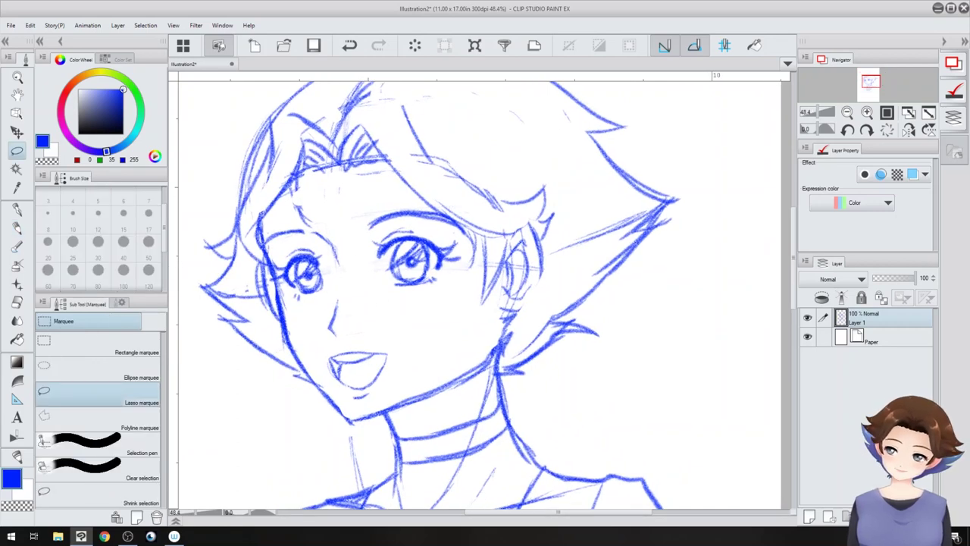
{"action": "left_click_drag", "start_coordinate": [328, 257], "coordinate": [303, 307]}
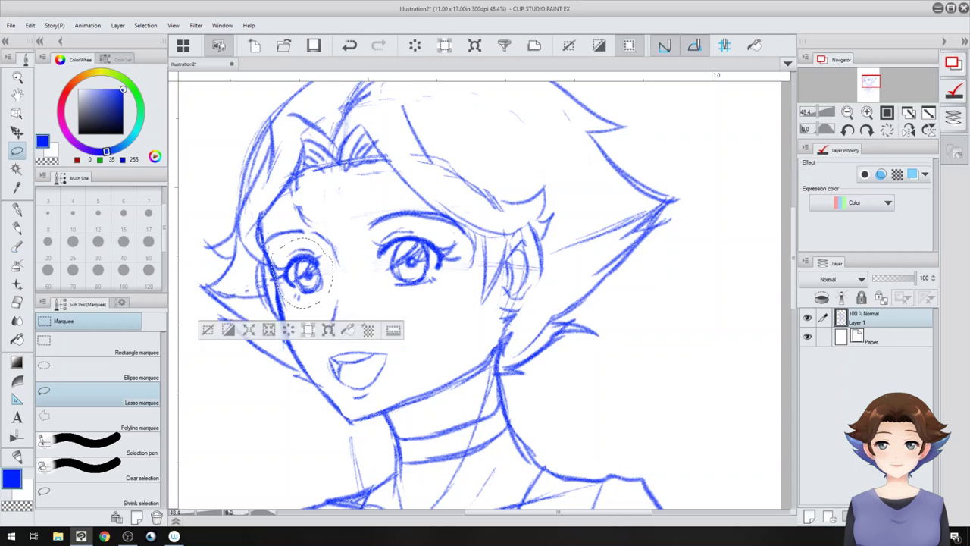
{"action": "key", "text": "ctrl+t"}
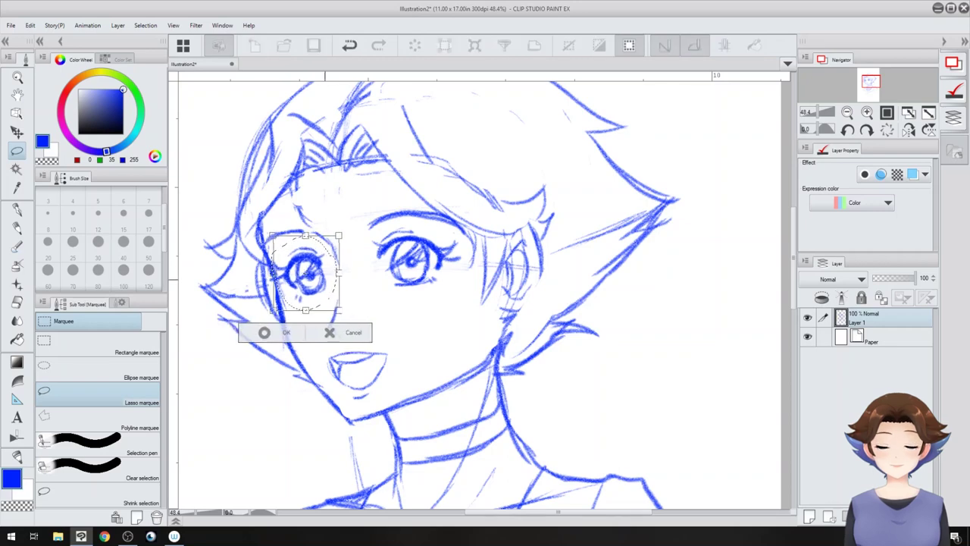
{"action": "left_click_drag", "start_coordinate": [326, 279], "coordinate": [328, 279]}
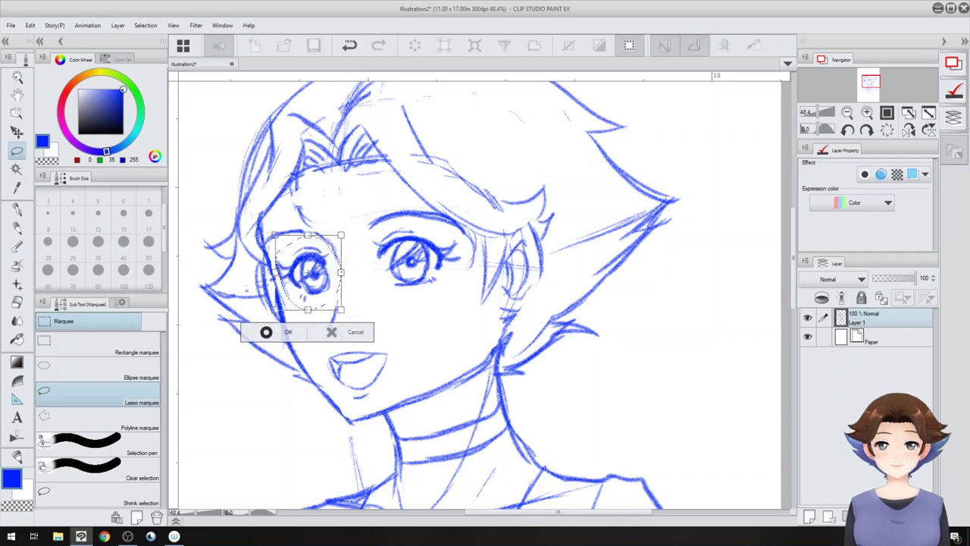
{"action": "key", "text": "Return"}
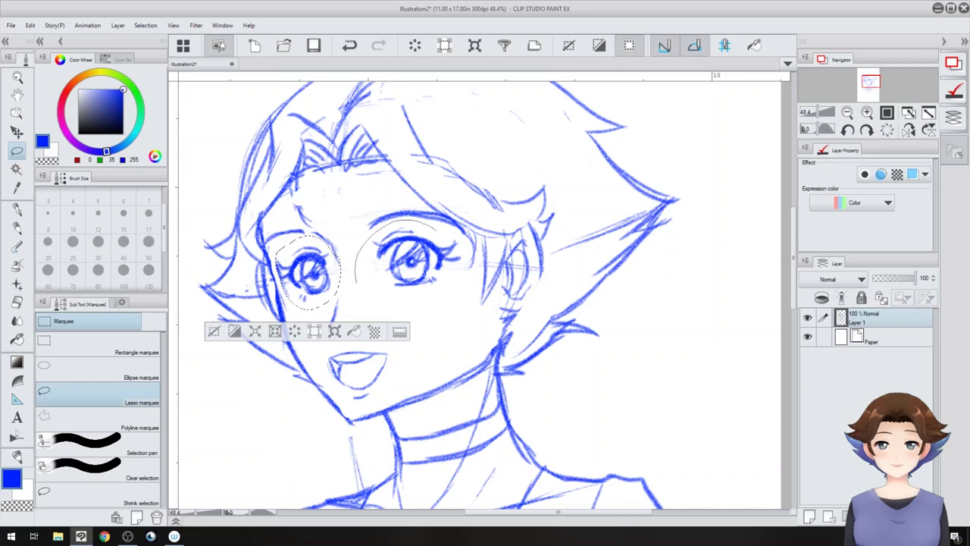
Step: Lasso the whole near eye, nudge it slightly away from the nose with a transform, and deselect it
{"action": "mouse_move", "coordinate": [356, 282]}
{"action": "left_mouse_down"}
{"action": "mouse_move", "coordinate": [461, 293]}
{"action": "mouse_move", "coordinate": [471, 252]}
{"action": "mouse_move", "coordinate": [445, 225]}
{"action": "left_mouse_up"}
{"action": "key", "text": "ctrl+t"}
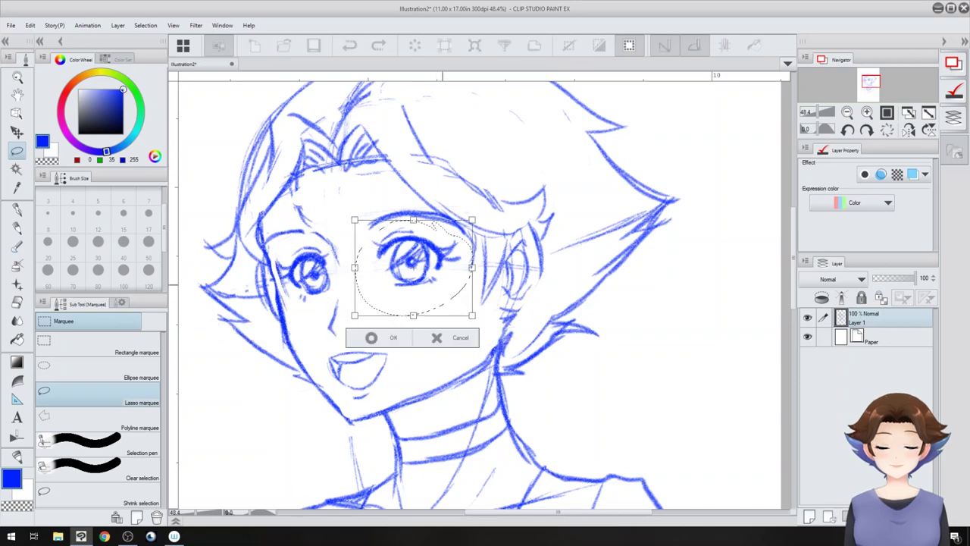
{"action": "key", "text": "Right"}
{"action": "key", "text": "Right"}
{"action": "key", "text": "Right"}
{"action": "key", "text": "Return"}
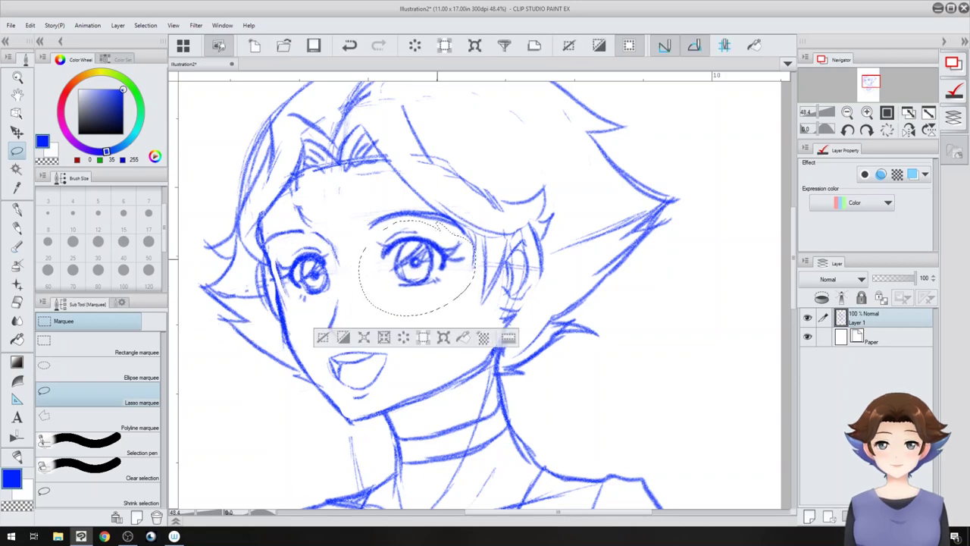
{"action": "key", "text": "ctrl+d"}
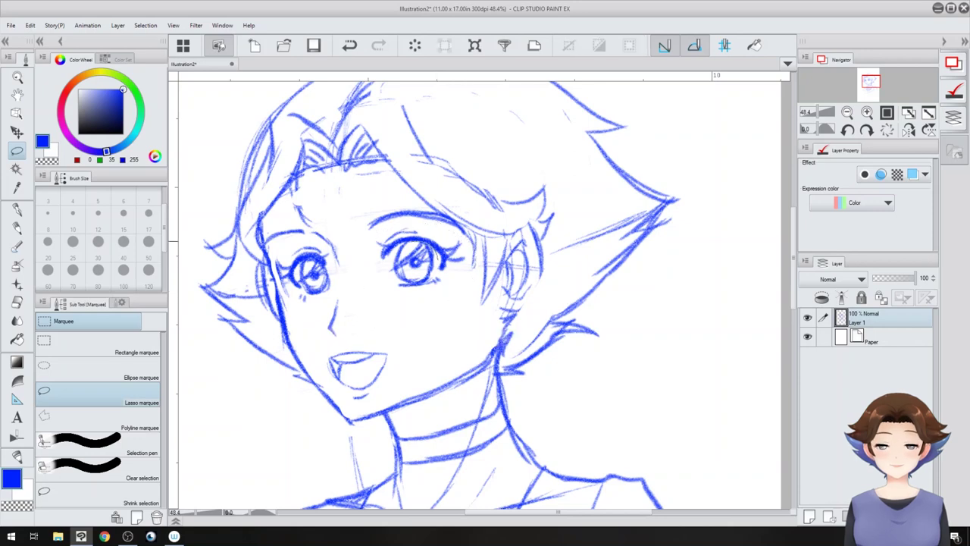
Step: Lasso only the near eye's iris, nudge it slightly toward the outer corner, and clear the selection
{"action": "left_click_drag", "start_coordinate": [435, 254], "coordinate": [431, 268]}
{"action": "left_click", "coordinate": [440, 306]}
{"action": "key", "text": "Right"}
{"action": "key", "text": "Right"}
{"action": "key", "text": "Right"}
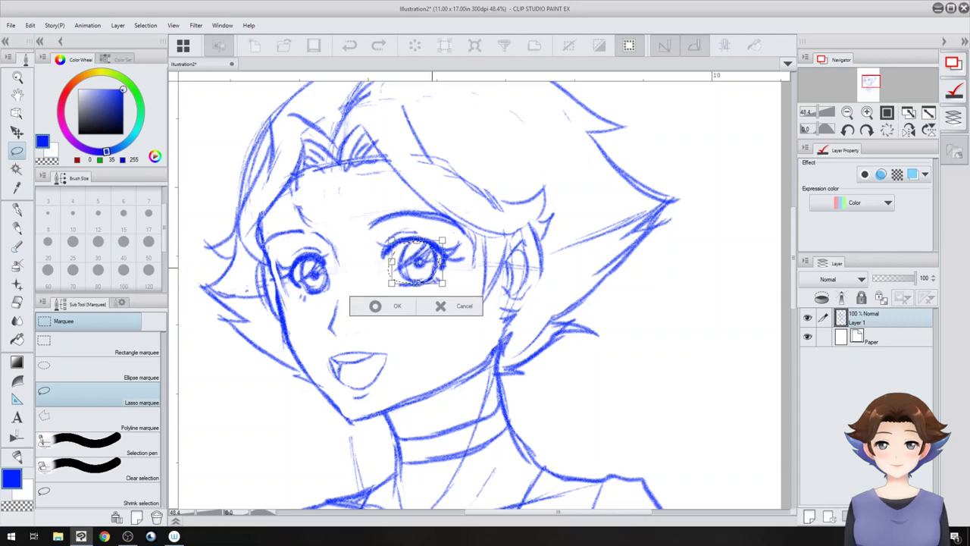
{"action": "left_click", "coordinate": [389, 306]}
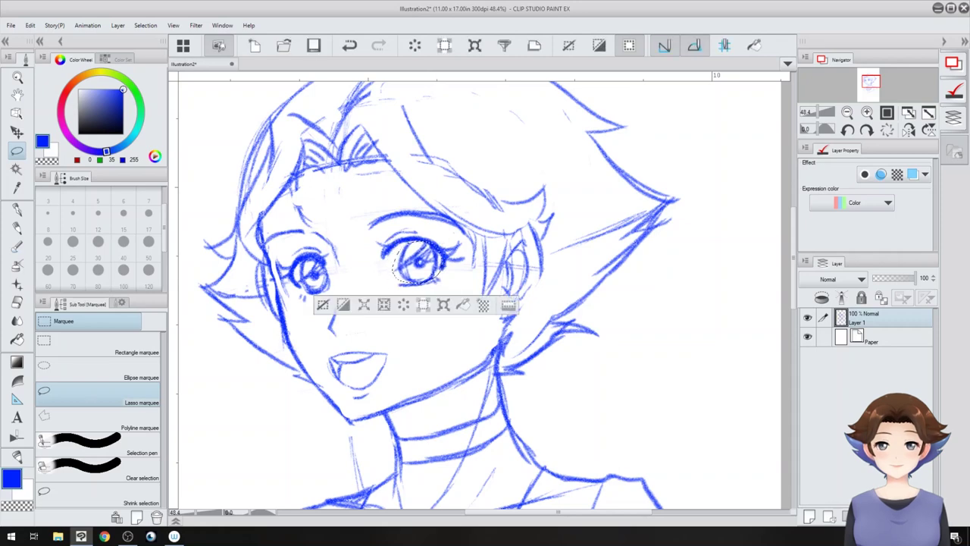
{"action": "left_click", "coordinate": [324, 305]}
Step: Flip the canvas view horizontally to check the whole figure's proportions
{"action": "left_click_drag", "start_coordinate": [386, 259], "coordinate": [341, 266]}
{"action": "mouse_move", "coordinate": [394, 341]}
{"action": "left_mouse_down"}
{"action": "mouse_move", "coordinate": [458, 250]}
{"action": "mouse_move", "coordinate": [479, 263]}
{"action": "left_mouse_up"}
{"action": "key", "text": "ctrl+minus"}
{"action": "key", "text": "ctrl+minus"}
{"action": "left_click", "coordinate": [908, 130]}
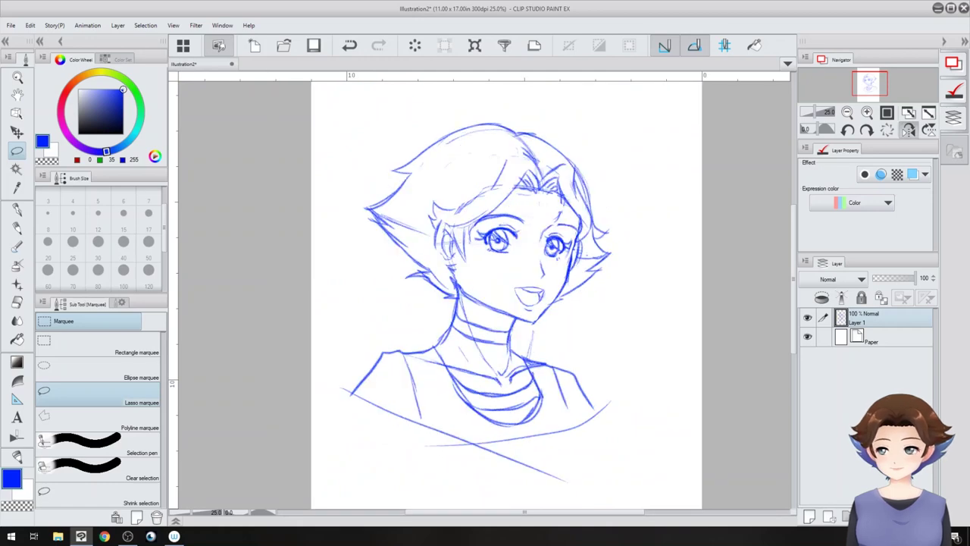
{"action": "left_click_drag", "start_coordinate": [485, 273], "coordinate": [409, 319]}
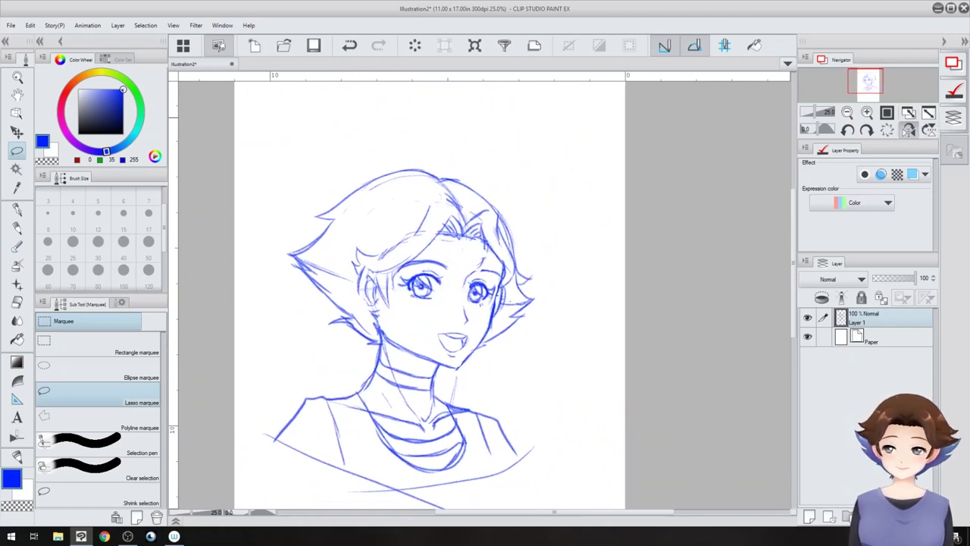
Step: Lasso the head and hair above the neck, rotate them slightly clockwise, reposition them on the neck, and deselect
{"action": "mouse_move", "coordinate": [353, 147]}
{"action": "left_mouse_down"}
{"action": "mouse_move", "coordinate": [269, 275]}
{"action": "mouse_move", "coordinate": [371, 354]}
{"action": "mouse_move", "coordinate": [449, 141]}
{"action": "mouse_move", "coordinate": [357, 141]}
{"action": "left_mouse_up"}
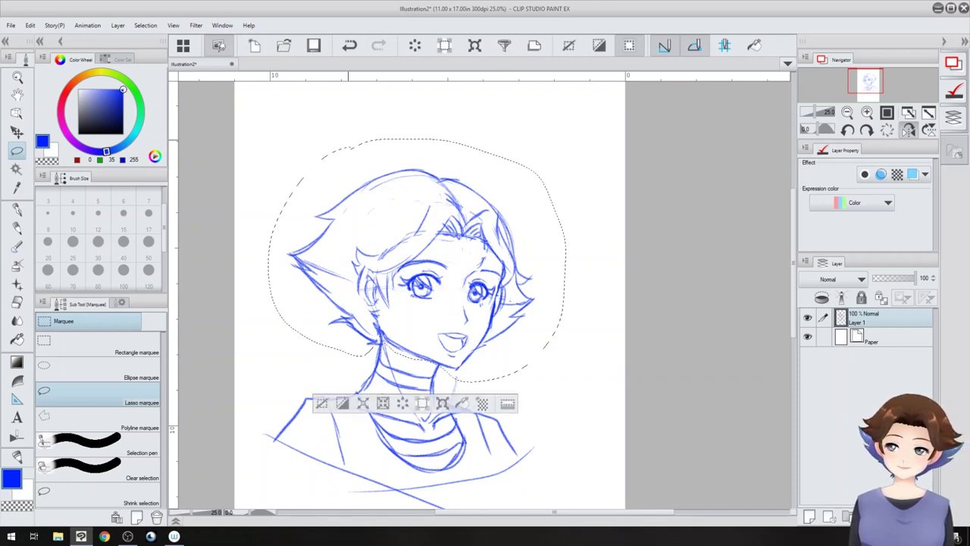
{"action": "key", "text": "ctrl+t"}
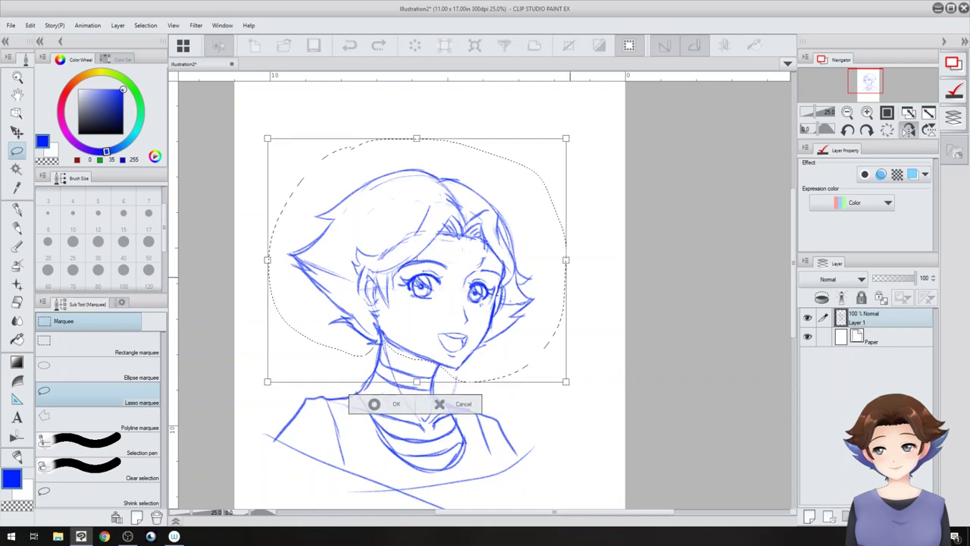
{"action": "left_click_drag", "start_coordinate": [589, 279], "coordinate": [588, 291]}
{"action": "left_click_drag", "start_coordinate": [501, 338], "coordinate": [496, 335]}
{"action": "left_click_drag", "start_coordinate": [589, 282], "coordinate": [588, 290]}
{"action": "left_click_drag", "start_coordinate": [489, 326], "coordinate": [498, 334]}
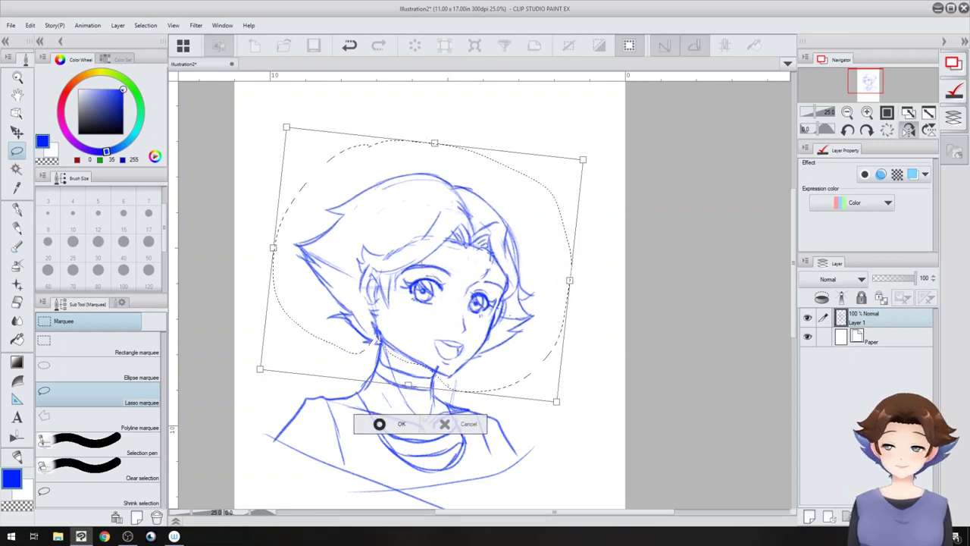
{"action": "key", "text": "Return"}
{"action": "key", "text": "ctrl+d"}
Step: Redraw the hair outline across the parting at the crown with the Rough pencil on a rotated canvas
{"action": "key", "text": "e"}
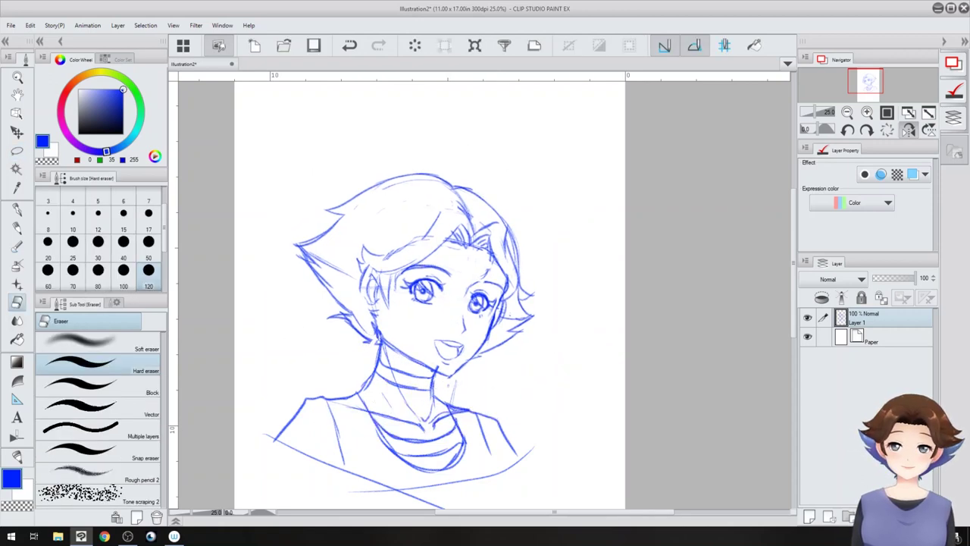
{"action": "scroll", "coordinate": [405, 264], "scroll_direction": "up", "scroll_amount": 3}
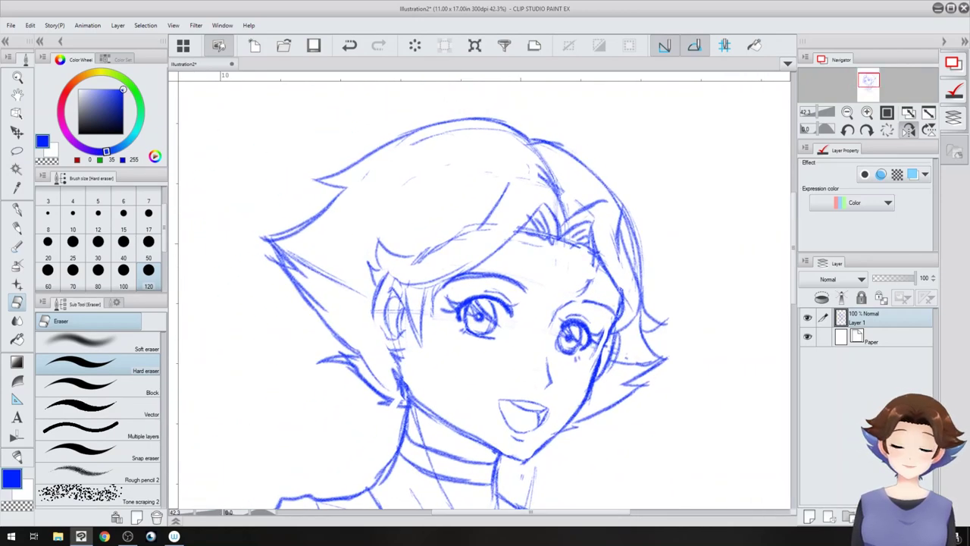
{"action": "key", "text": "p"}
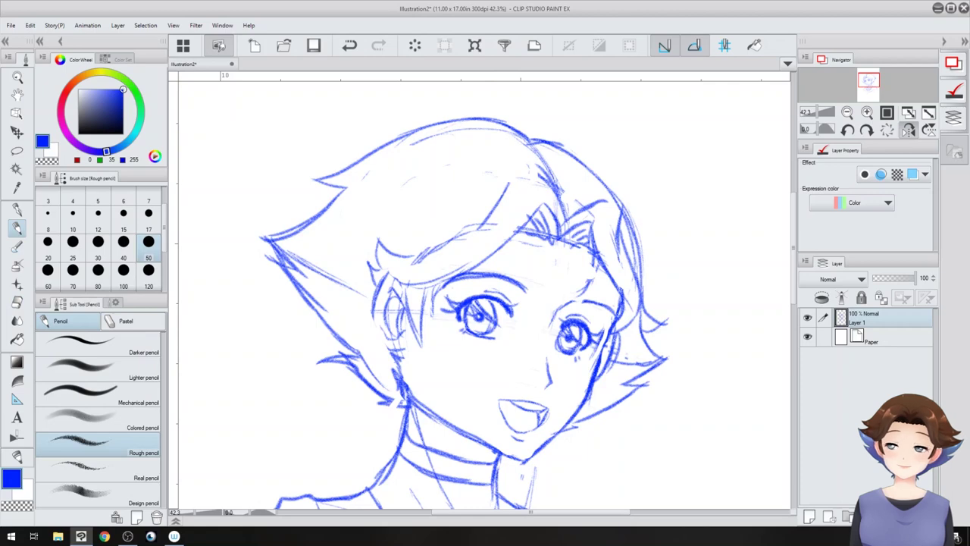
{"action": "key", "text": "minus"}
{"action": "key", "text": "minus"}
{"action": "left_click_drag", "start_coordinate": [390, 201], "coordinate": [341, 280]}
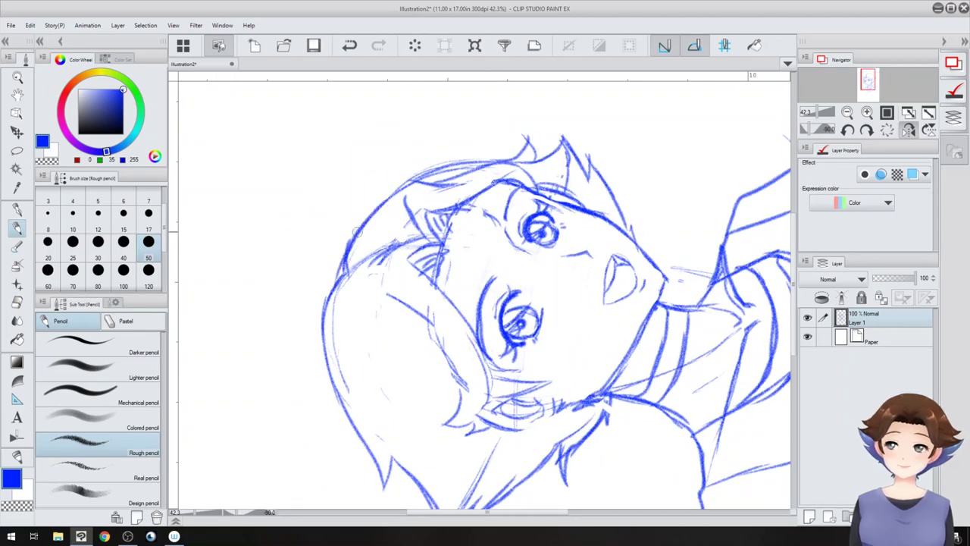
Step: Erase the old hair outline over the crown and upper back of the head with the Hard eraser
{"action": "key", "text": "e"}
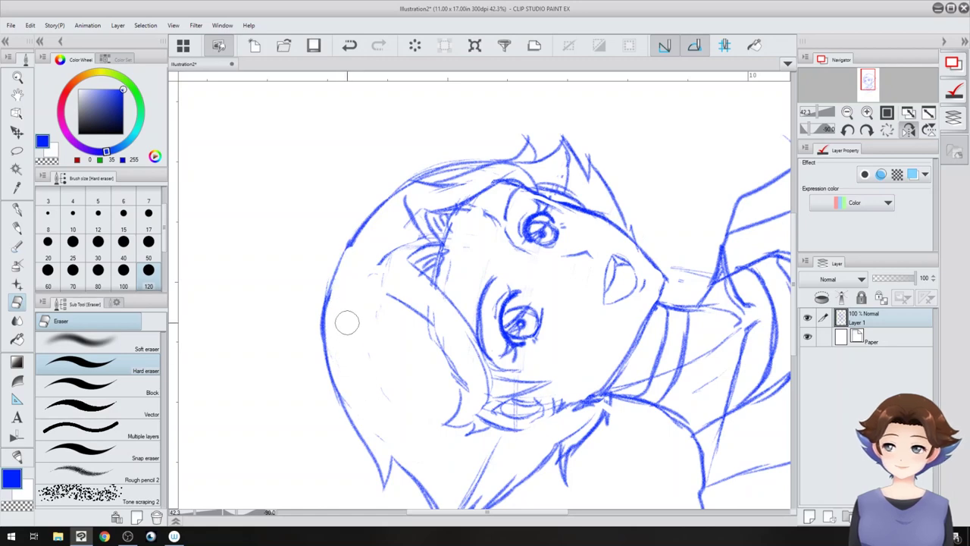
{"action": "left_click_drag", "start_coordinate": [348, 322], "coordinate": [316, 252]}
{"action": "mouse_move", "coordinate": [306, 193]}
{"action": "left_mouse_down"}
{"action": "mouse_move", "coordinate": [291, 262]}
{"action": "mouse_move", "coordinate": [353, 419]}
{"action": "left_mouse_up"}
Step: Redraw the crown and back hair as one smooth rounded outline with a small tuft near the back tip
{"action": "key", "text": "p"}
{"action": "mouse_move", "coordinate": [368, 137]}
{"action": "left_mouse_down"}
{"action": "mouse_move", "coordinate": [305, 201]}
{"action": "mouse_move", "coordinate": [299, 236]}
{"action": "mouse_move", "coordinate": [325, 335]}
{"action": "left_mouse_up"}
{"action": "left_click_drag", "start_coordinate": [298, 242], "coordinate": [360, 383]}
{"action": "left_click_drag", "start_coordinate": [326, 152], "coordinate": [293, 318]}
{"action": "left_click_drag", "start_coordinate": [338, 132], "coordinate": [302, 186]}
{"action": "left_click_drag", "start_coordinate": [299, 177], "coordinate": [388, 416]}
{"action": "mouse_move", "coordinate": [412, 333]}
{"action": "left_mouse_down"}
{"action": "mouse_move", "coordinate": [413, 254]}
{"action": "mouse_move", "coordinate": [481, 212]}
{"action": "mouse_move", "coordinate": [477, 221]}
{"action": "left_mouse_up"}
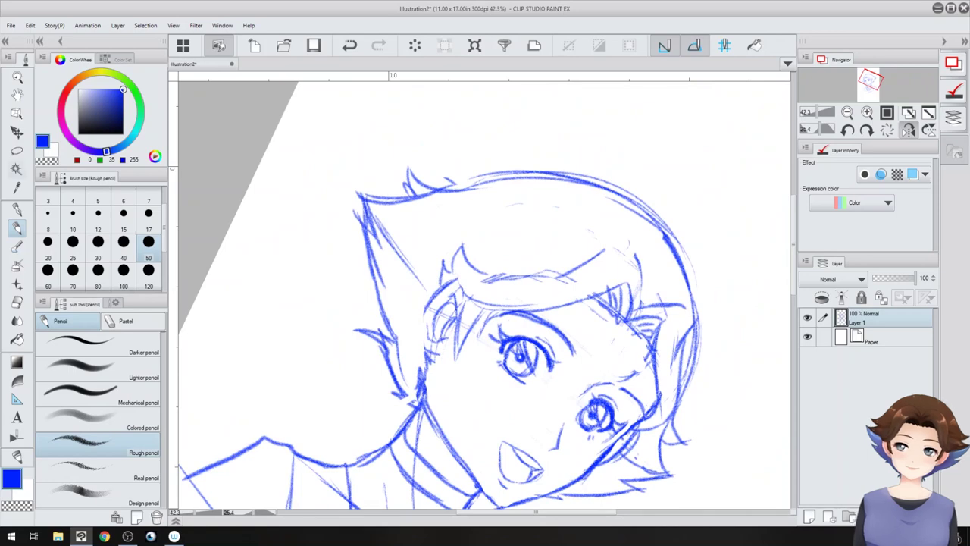
Step: Lasso the back hair behind the ear, skew its pointed tip downward, and clear the selection
{"action": "key", "text": "m"}
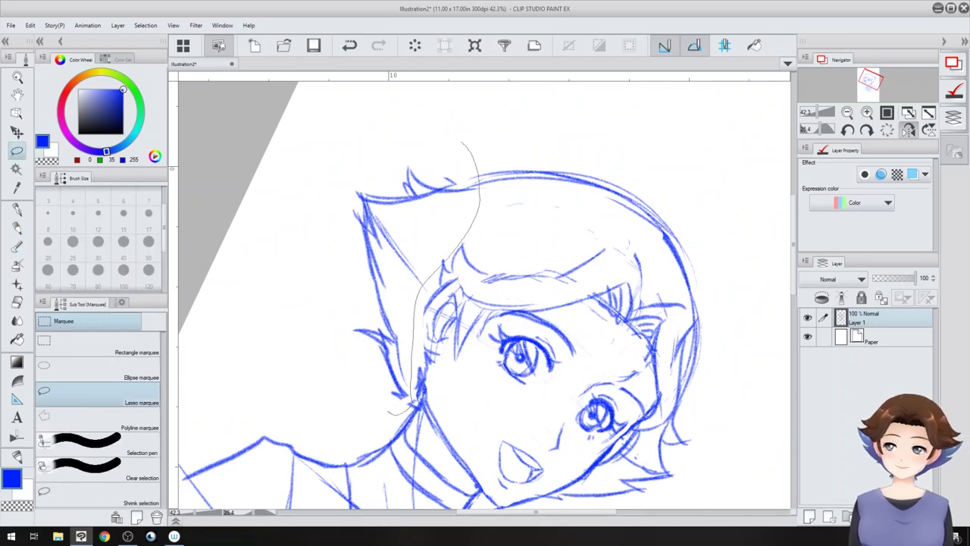
{"action": "mouse_move", "coordinate": [463, 142]}
{"action": "left_mouse_down"}
{"action": "mouse_move", "coordinate": [363, 409]}
{"action": "mouse_move", "coordinate": [382, 416]}
{"action": "left_mouse_up"}
{"action": "left_click", "coordinate": [406, 449]}
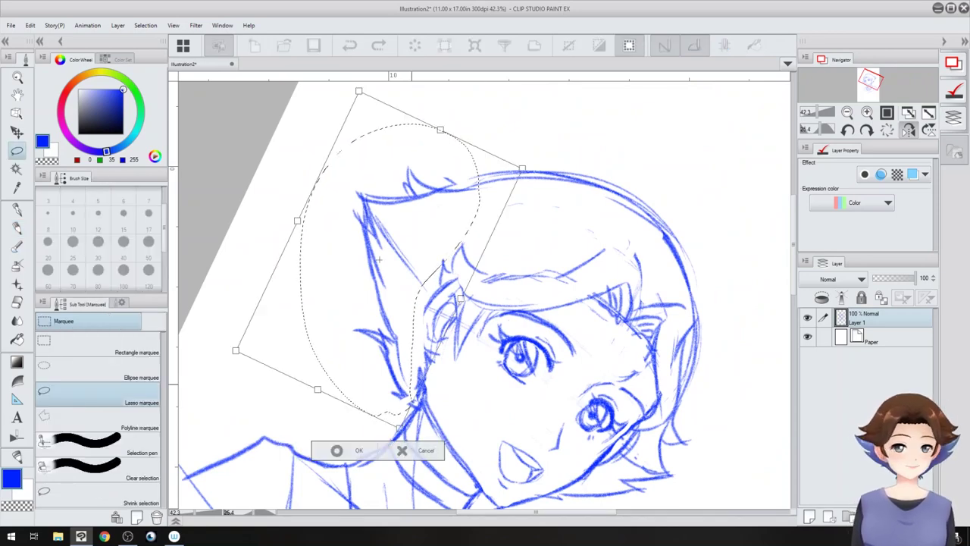
{"action": "left_click_drag", "start_coordinate": [296, 238], "coordinate": [298, 258]}
{"action": "left_click_drag", "start_coordinate": [522, 169], "coordinate": [528, 154]}
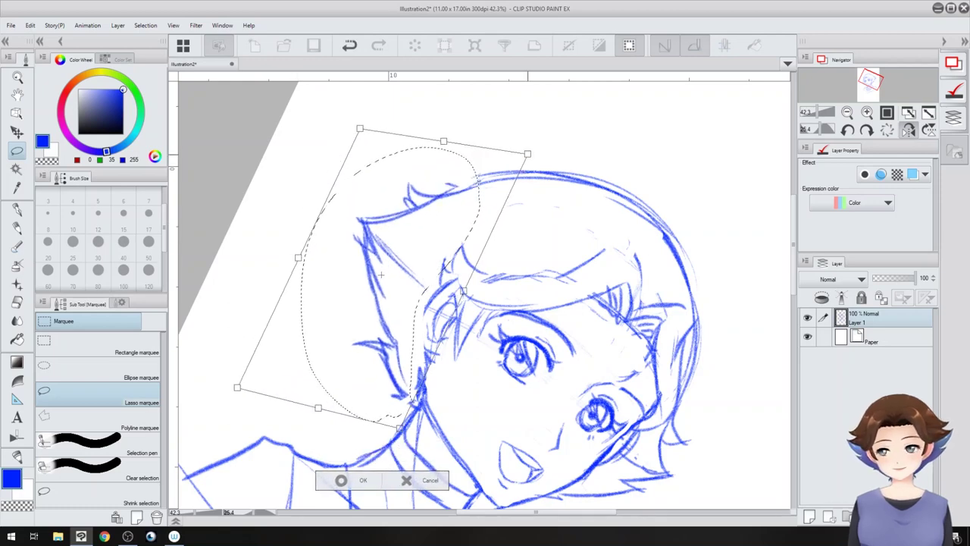
{"action": "left_click", "coordinate": [342, 480]}
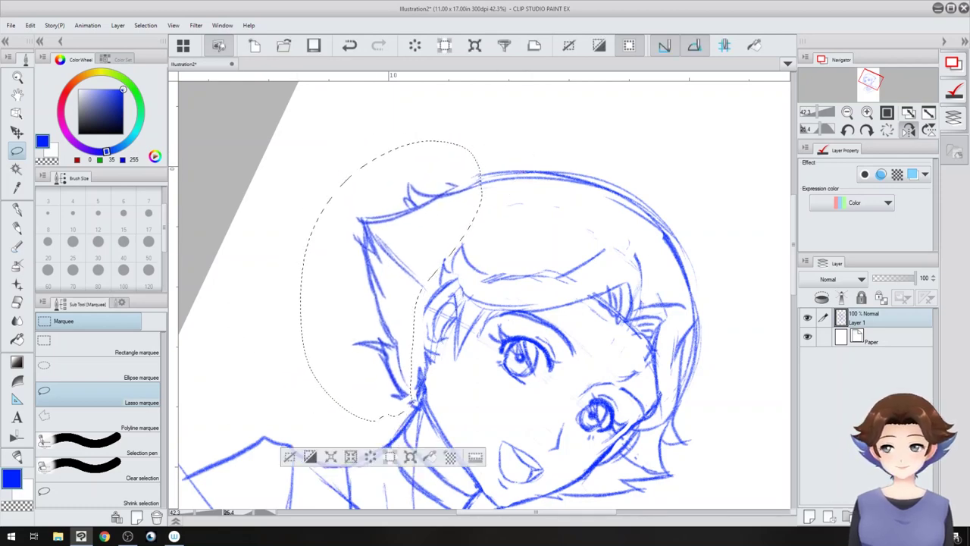
{"action": "left_click", "coordinate": [290, 457]}
Step: Erase the crown outline, the back hair and the far-side hair spikes with the Hard eraser, leaving the front locks
{"action": "left_click_drag", "start_coordinate": [445, 407], "coordinate": [525, 423]}
{"action": "left_click_drag", "start_coordinate": [540, 365], "coordinate": [511, 326]}
{"action": "scroll", "coordinate": [582, 353], "scroll_direction": "down", "scroll_amount": 1}
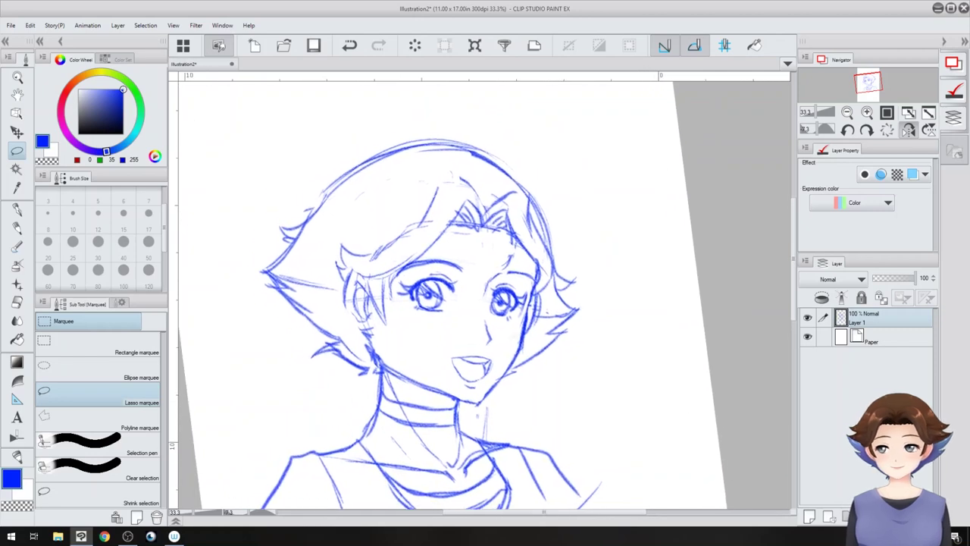
{"action": "key", "text": "e"}
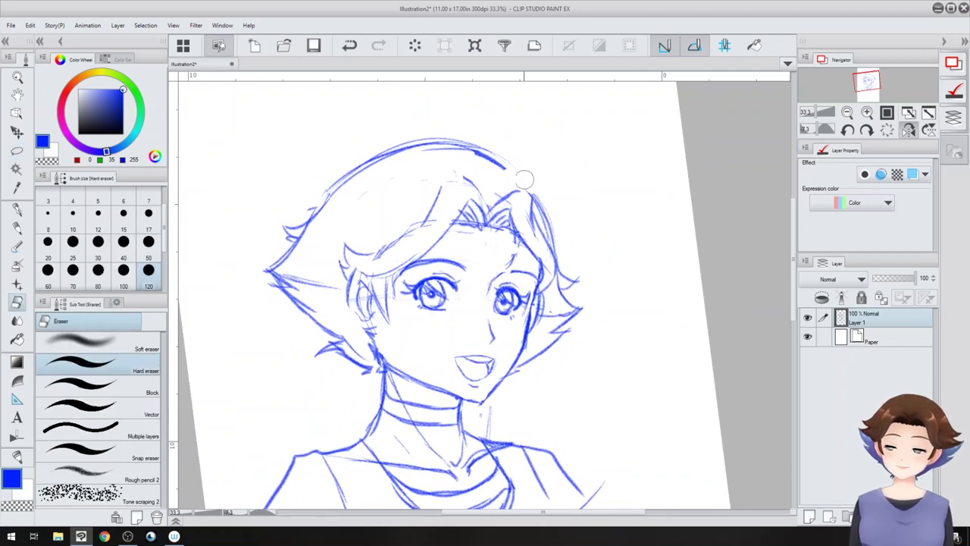
{"action": "mouse_move", "coordinate": [526, 164]}
{"action": "left_mouse_down"}
{"action": "mouse_move", "coordinate": [448, 144]}
{"action": "mouse_move", "coordinate": [322, 196]}
{"action": "left_mouse_up"}
{"action": "mouse_move", "coordinate": [292, 228]}
{"action": "left_mouse_down"}
{"action": "mouse_move", "coordinate": [313, 196]}
{"action": "mouse_move", "coordinate": [277, 223]}
{"action": "mouse_move", "coordinate": [303, 307]}
{"action": "mouse_move", "coordinate": [364, 365]}
{"action": "mouse_move", "coordinate": [322, 325]}
{"action": "mouse_move", "coordinate": [319, 346]}
{"action": "left_mouse_up"}
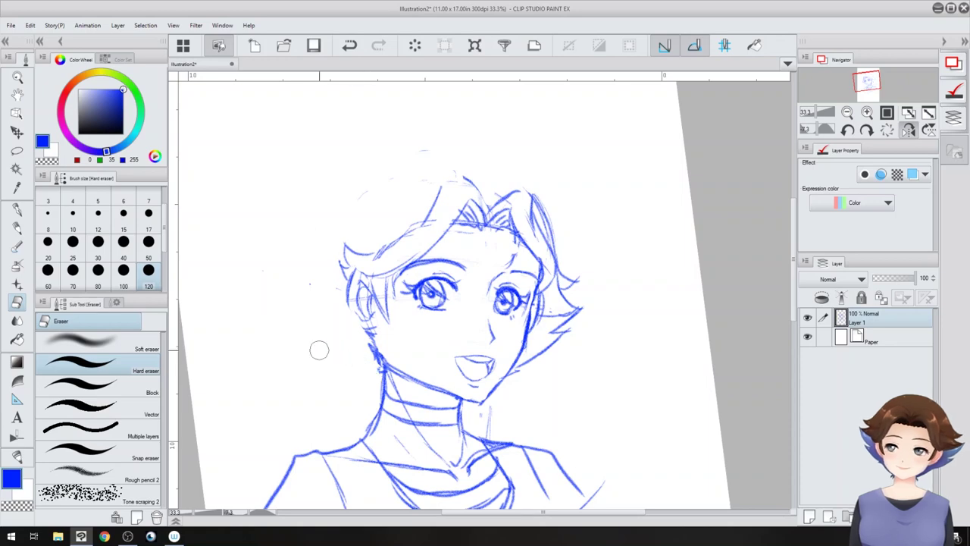
{"action": "mouse_move", "coordinate": [565, 295]}
{"action": "left_mouse_down"}
{"action": "mouse_move", "coordinate": [565, 265]}
{"action": "mouse_move", "coordinate": [558, 320]}
{"action": "mouse_move", "coordinate": [515, 380]}
{"action": "left_mouse_up"}
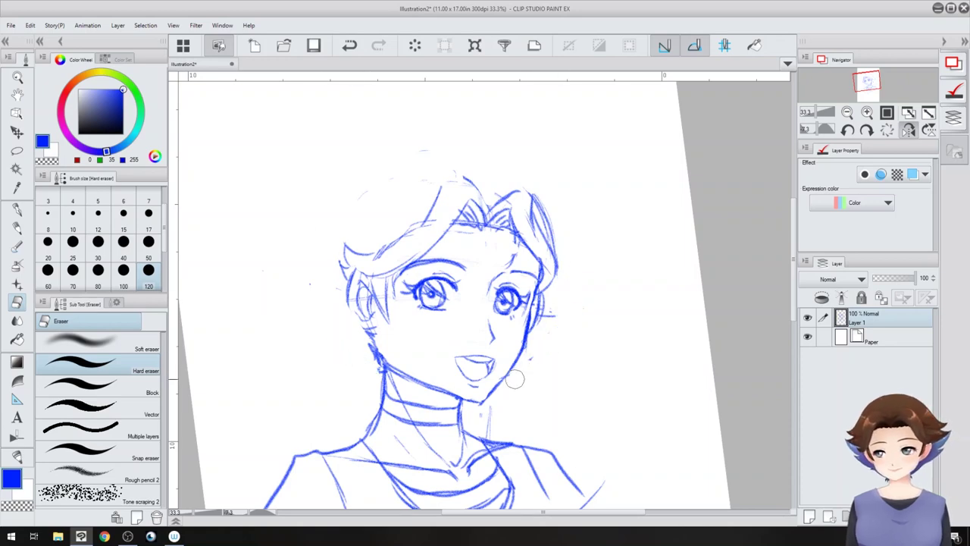
{"action": "left_click_drag", "start_coordinate": [548, 349], "coordinate": [335, 296]}
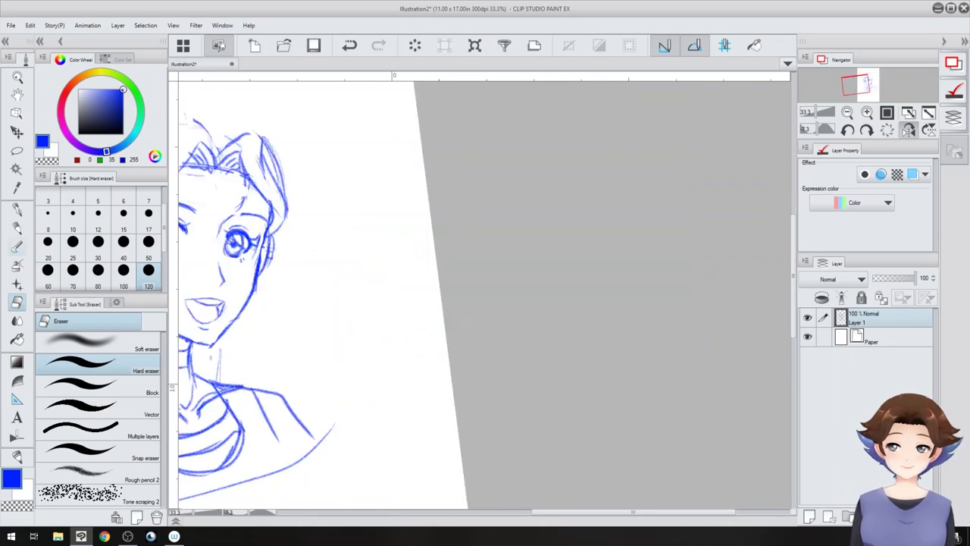
Step: Sketch light, overlapping curves with the Rough pencil as a large round guide around the crown and back of the head
{"action": "left_click", "coordinate": [17, 225]}
{"action": "left_click_drag", "start_coordinate": [238, 299], "coordinate": [525, 416]}
{"action": "key", "text": "ctrl+at"}
{"action": "scroll", "coordinate": [563, 362], "scroll_direction": "up", "scroll_amount": 1}
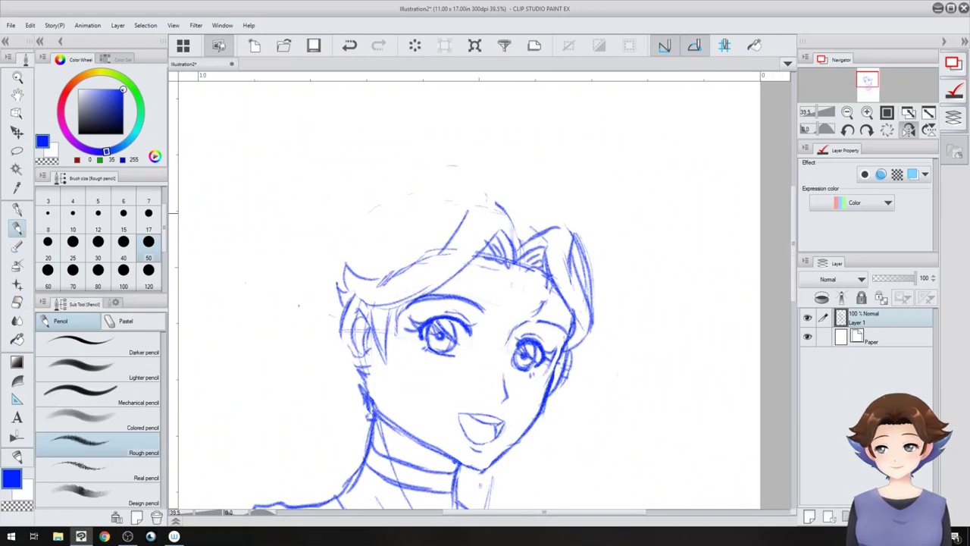
{"action": "mouse_move", "coordinate": [435, 170]}
{"action": "left_mouse_down"}
{"action": "mouse_move", "coordinate": [308, 268]}
{"action": "mouse_move", "coordinate": [310, 347]}
{"action": "left_mouse_up"}
{"action": "left_click_drag", "start_coordinate": [307, 333], "coordinate": [353, 202]}
{"action": "left_click_drag", "start_coordinate": [319, 246], "coordinate": [314, 369]}
{"action": "left_click_drag", "start_coordinate": [348, 398], "coordinate": [435, 158]}
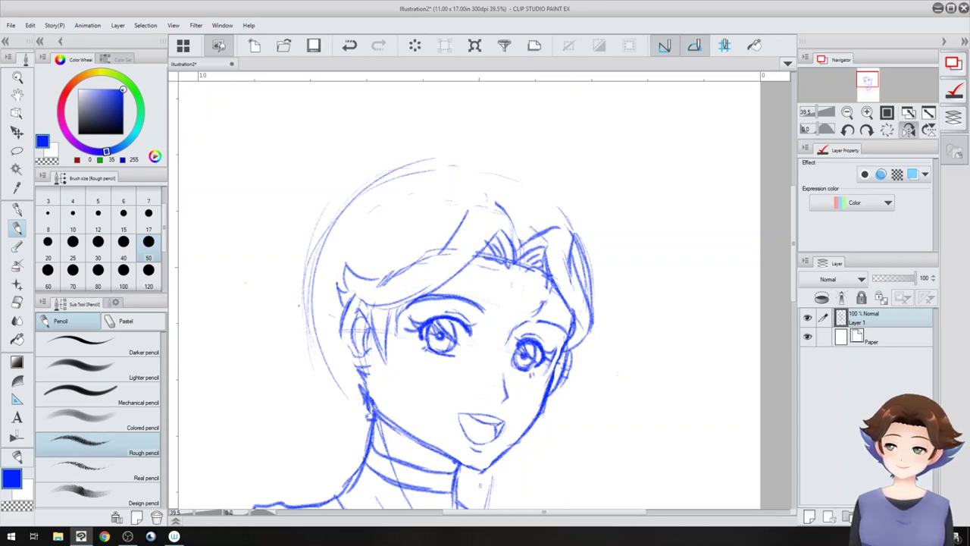
{"action": "left_click_drag", "start_coordinate": [309, 247], "coordinate": [332, 385]}
{"action": "left_click_drag", "start_coordinate": [346, 188], "coordinate": [294, 379]}
{"action": "left_click_drag", "start_coordinate": [346, 187], "coordinate": [469, 155]}
{"action": "mouse_move", "coordinate": [580, 225]}
{"action": "left_mouse_down"}
{"action": "mouse_move", "coordinate": [332, 224]}
{"action": "mouse_move", "coordinate": [316, 267]}
{"action": "left_mouse_up"}
{"action": "left_click_drag", "start_coordinate": [306, 349], "coordinate": [394, 403]}
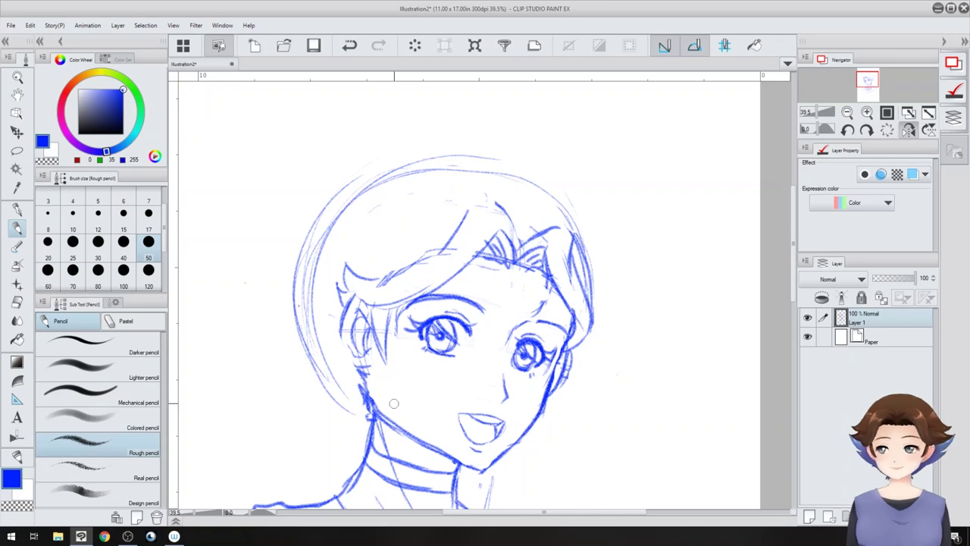
{"action": "mouse_move", "coordinate": [489, 164]}
{"action": "left_mouse_down"}
{"action": "mouse_move", "coordinate": [446, 156]}
{"action": "mouse_move", "coordinate": [508, 161]}
{"action": "mouse_move", "coordinate": [432, 149]}
{"action": "mouse_move", "coordinate": [373, 167]}
{"action": "left_mouse_up"}
Step: Draw the new short hair outline over the round guide, with flared tips at the back and pointed tufts on the far side
{"action": "mouse_move", "coordinate": [412, 121]}
{"action": "left_mouse_down"}
{"action": "mouse_move", "coordinate": [250, 303]}
{"action": "mouse_move", "coordinate": [291, 213]}
{"action": "left_mouse_up"}
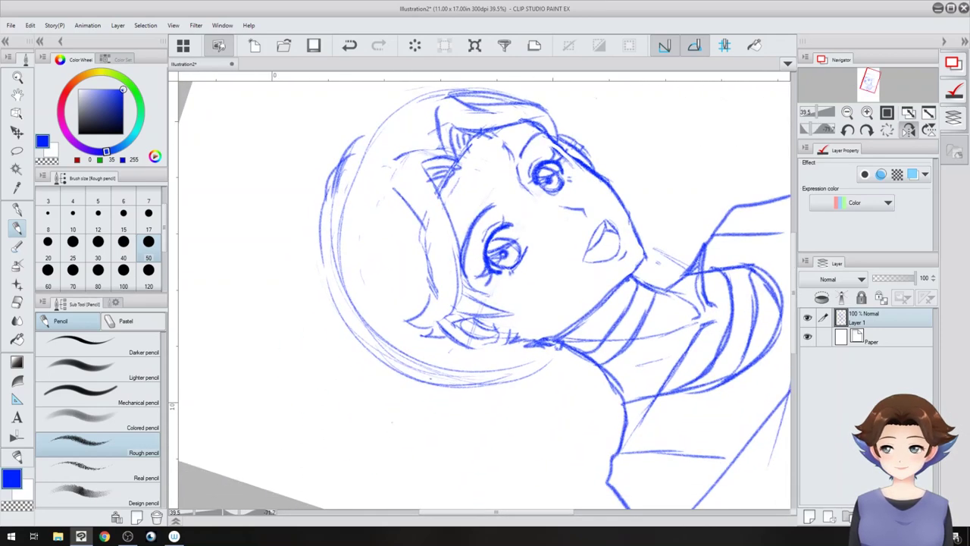
{"action": "mouse_move", "coordinate": [375, 127]}
{"action": "left_mouse_down"}
{"action": "mouse_move", "coordinate": [337, 173]}
{"action": "mouse_move", "coordinate": [329, 273]}
{"action": "mouse_move", "coordinate": [383, 385]}
{"action": "mouse_move", "coordinate": [452, 413]}
{"action": "mouse_move", "coordinate": [493, 382]}
{"action": "mouse_move", "coordinate": [502, 405]}
{"action": "mouse_move", "coordinate": [551, 357]}
{"action": "left_mouse_up"}
{"action": "mouse_move", "coordinate": [571, 238]}
{"action": "left_mouse_down"}
{"action": "mouse_move", "coordinate": [624, 361]}
{"action": "mouse_move", "coordinate": [620, 220]}
{"action": "left_mouse_up"}
{"action": "mouse_move", "coordinate": [403, 252]}
{"action": "left_mouse_down"}
{"action": "mouse_move", "coordinate": [374, 364]}
{"action": "mouse_move", "coordinate": [442, 213]}
{"action": "mouse_move", "coordinate": [467, 203]}
{"action": "mouse_move", "coordinate": [488, 160]}
{"action": "mouse_move", "coordinate": [537, 185]}
{"action": "left_mouse_up"}
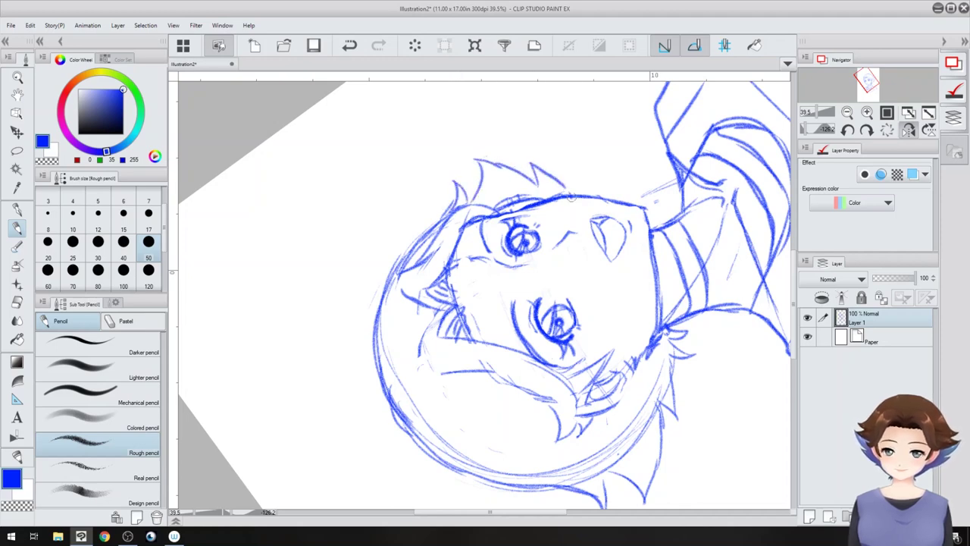
{"action": "left_click_drag", "start_coordinate": [491, 163], "coordinate": [538, 185]}
{"action": "left_click_drag", "start_coordinate": [499, 163], "coordinate": [458, 205]}
{"action": "mouse_move", "coordinate": [523, 241]}
{"action": "left_mouse_down"}
{"action": "mouse_move", "coordinate": [579, 303]}
{"action": "mouse_move", "coordinate": [691, 321]}
{"action": "mouse_move", "coordinate": [578, 313]}
{"action": "mouse_move", "coordinate": [561, 283]}
{"action": "mouse_move", "coordinate": [574, 309]}
{"action": "left_mouse_up"}
Step: Erase the leftover round guide lines inside the new hair outline with the Hard eraser
{"action": "key", "text": "e"}
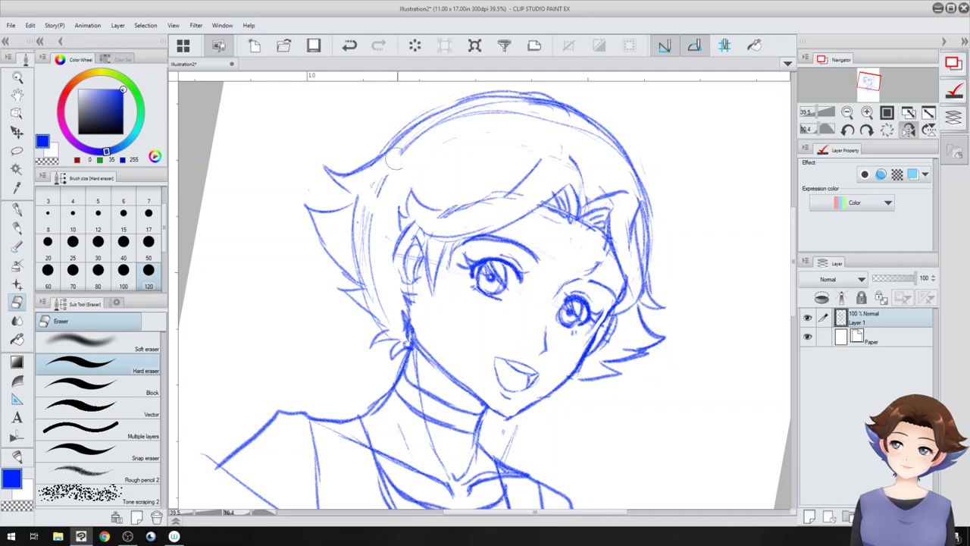
{"action": "mouse_move", "coordinate": [377, 182]}
{"action": "left_mouse_down"}
{"action": "mouse_move", "coordinate": [352, 241]}
{"action": "mouse_move", "coordinate": [372, 276]}
{"action": "mouse_move", "coordinate": [374, 222]}
{"action": "mouse_move", "coordinate": [364, 294]}
{"action": "left_mouse_up"}
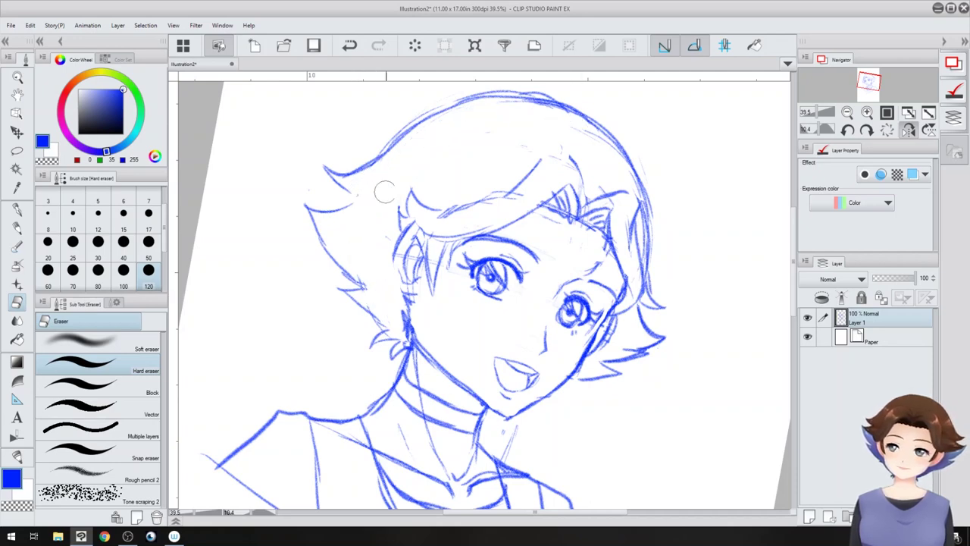
{"action": "mouse_move", "coordinate": [553, 129]}
{"action": "left_mouse_down"}
{"action": "mouse_move", "coordinate": [329, 206]}
{"action": "mouse_move", "coordinate": [314, 299]}
{"action": "left_mouse_up"}
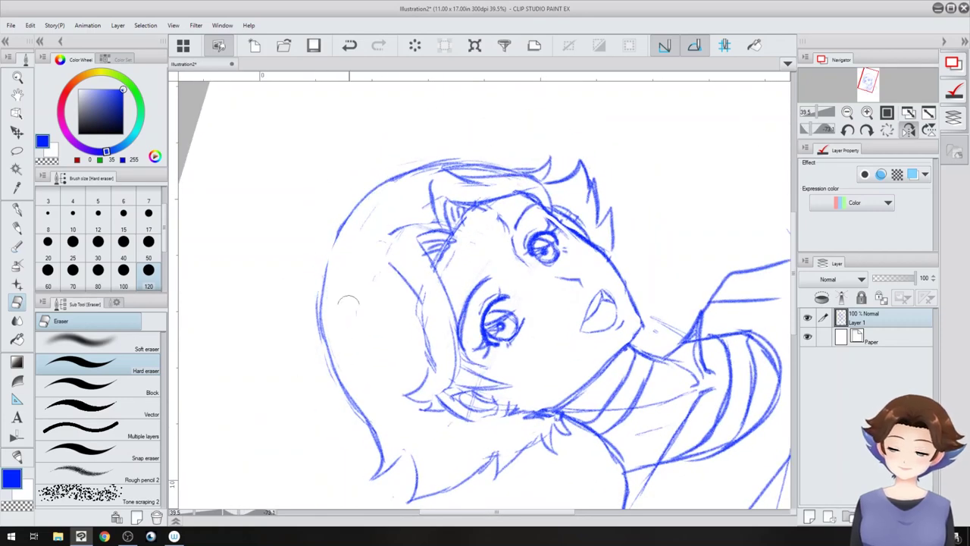
Step: Redraw the swept front lock with the Rough pencil, rounding its top and darkening its edge down to the flicked tips above the ear
{"action": "key", "text": "p"}
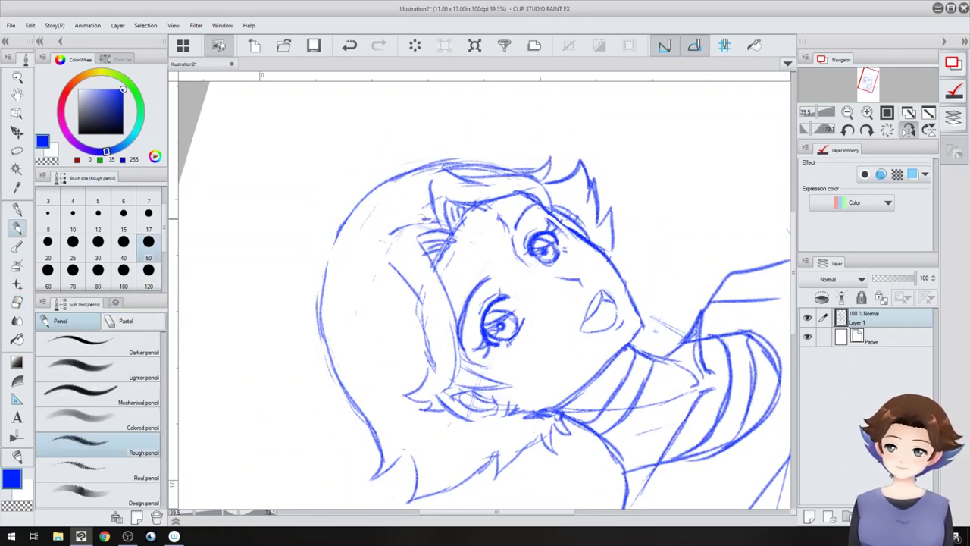
{"action": "mouse_move", "coordinate": [422, 219]}
{"action": "left_mouse_down"}
{"action": "mouse_move", "coordinate": [395, 277]}
{"action": "mouse_move", "coordinate": [428, 322]}
{"action": "left_mouse_up"}
{"action": "left_click_drag", "start_coordinate": [389, 264], "coordinate": [435, 347]}
{"action": "mouse_move", "coordinate": [418, 306]}
{"action": "left_mouse_down"}
{"action": "mouse_move", "coordinate": [434, 354]}
{"action": "mouse_move", "coordinate": [405, 396]}
{"action": "left_mouse_up"}
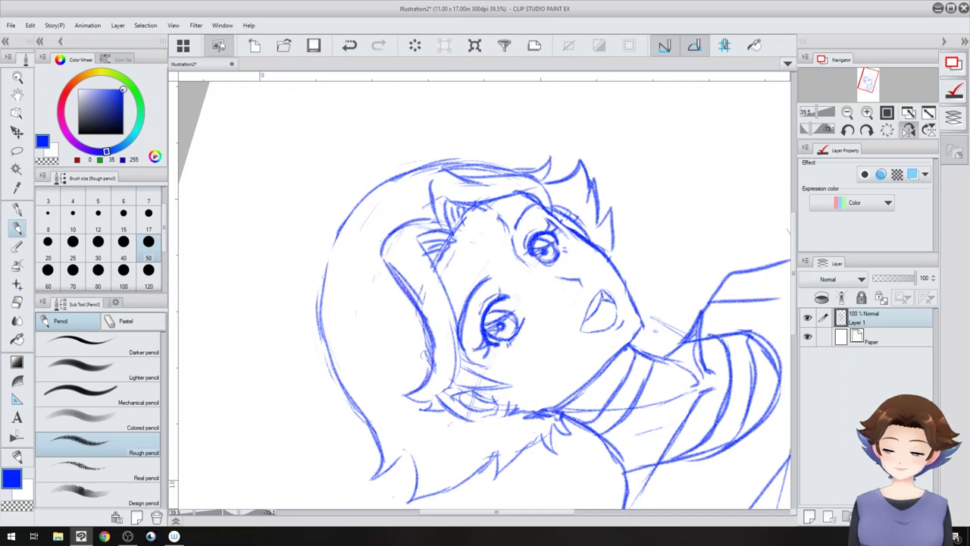
{"action": "mouse_move", "coordinate": [435, 367]}
{"action": "left_mouse_down"}
{"action": "mouse_move", "coordinate": [400, 387]}
{"action": "mouse_move", "coordinate": [440, 391]}
{"action": "left_mouse_up"}
{"action": "mouse_move", "coordinate": [439, 391]}
{"action": "left_mouse_down"}
{"action": "mouse_move", "coordinate": [422, 418]}
{"action": "mouse_move", "coordinate": [439, 410]}
{"action": "left_mouse_up"}
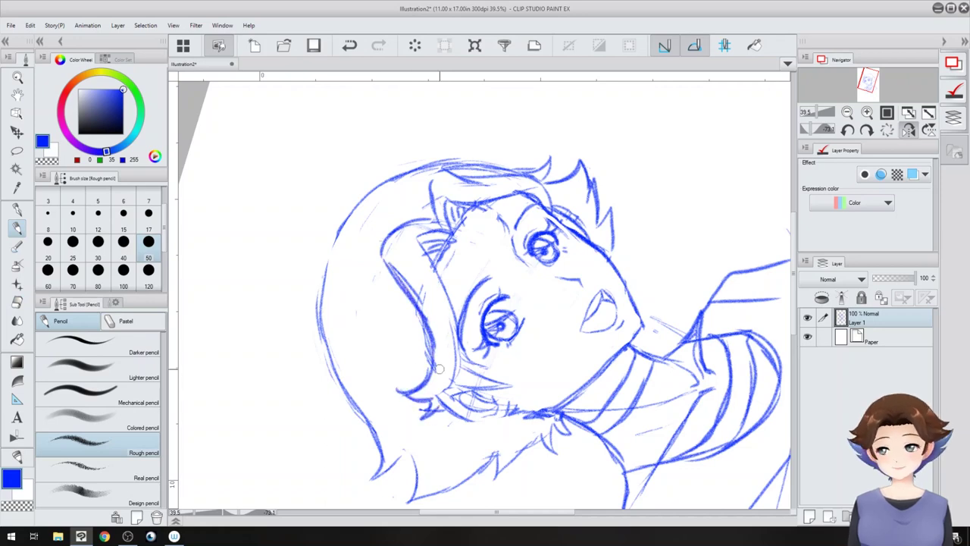
{"action": "mouse_move", "coordinate": [439, 369]}
{"action": "left_mouse_down"}
{"action": "mouse_move", "coordinate": [437, 412]}
{"action": "mouse_move", "coordinate": [367, 248]}
{"action": "mouse_move", "coordinate": [360, 303]}
{"action": "left_mouse_up"}
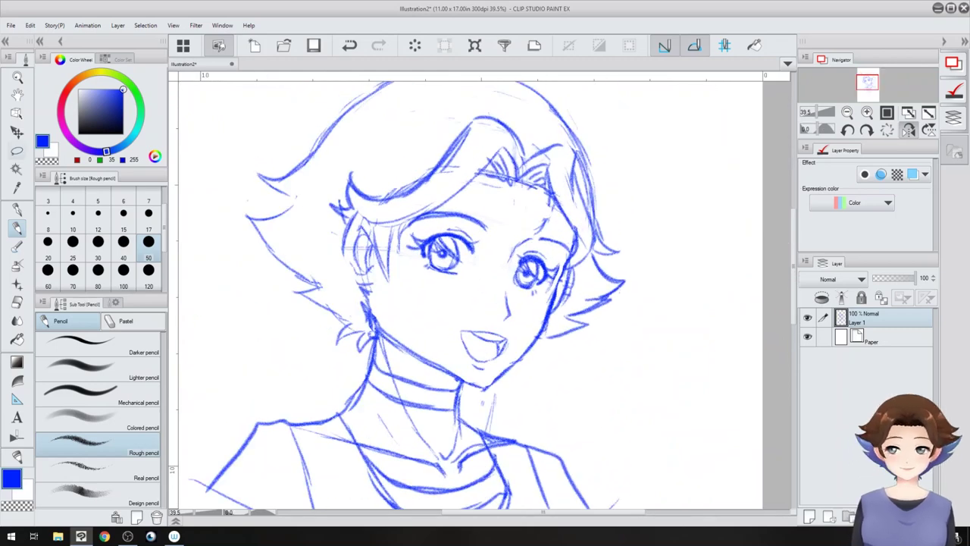
Step: Lasso the nose, shift it slightly upward, and clear the selection
{"action": "key", "text": "m"}
{"action": "left_click_drag", "start_coordinate": [494, 282], "coordinate": [538, 279]}
{"action": "left_click", "coordinate": [529, 350]}
{"action": "left_click_drag", "start_coordinate": [504, 305], "coordinate": [503, 302]}
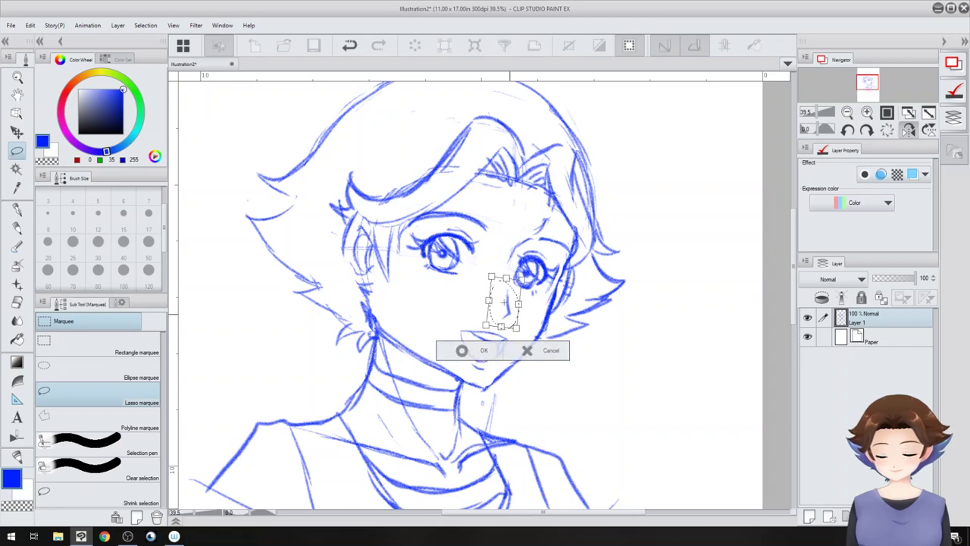
{"action": "left_click", "coordinate": [462, 349]}
{"action": "key", "text": "ctrl+d"}
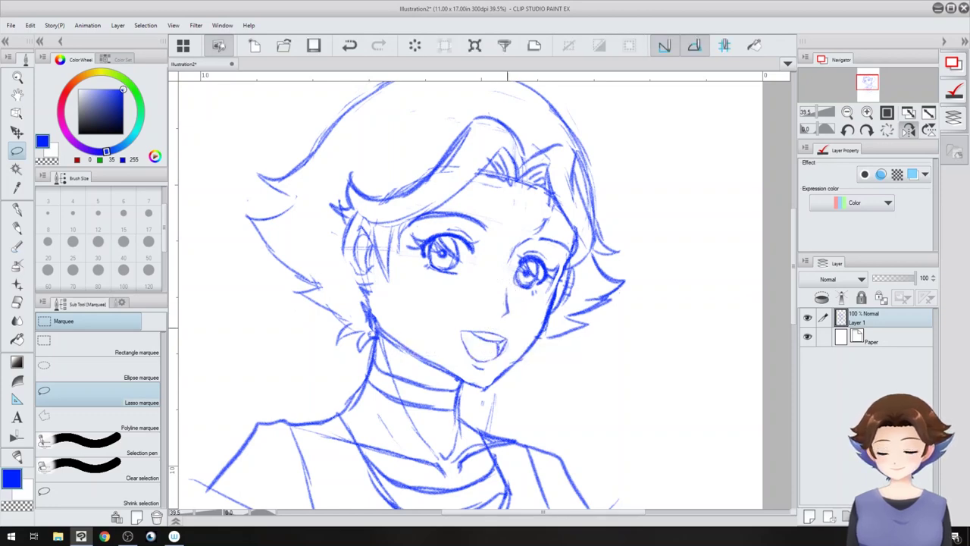
Step: Lasso the mouth, move it slightly up toward the nose, and clear the selection
{"action": "mouse_move", "coordinate": [513, 357]}
{"action": "left_mouse_down"}
{"action": "mouse_move", "coordinate": [481, 315]}
{"action": "mouse_move", "coordinate": [491, 346]}
{"action": "mouse_move", "coordinate": [529, 347]}
{"action": "mouse_move", "coordinate": [499, 351]}
{"action": "mouse_move", "coordinate": [532, 345]}
{"action": "mouse_move", "coordinate": [498, 349]}
{"action": "left_mouse_up"}
{"action": "left_click", "coordinate": [507, 399]}
{"action": "left_click", "coordinate": [440, 400]}
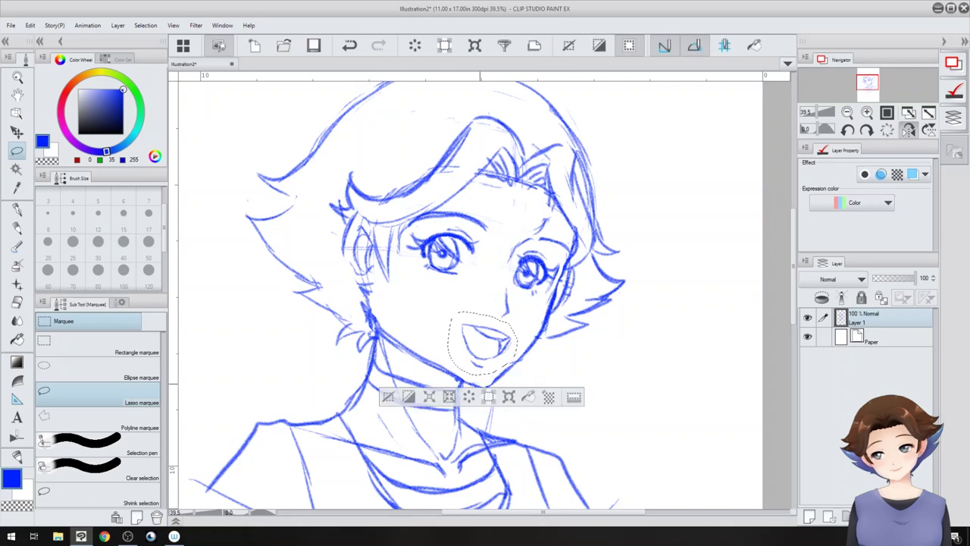
{"action": "key", "text": "ctrl+d"}
Step: Add a short stroke with the Rough pencil to define the underside of the nose
{"action": "left_click_drag", "start_coordinate": [492, 425], "coordinate": [535, 392]}
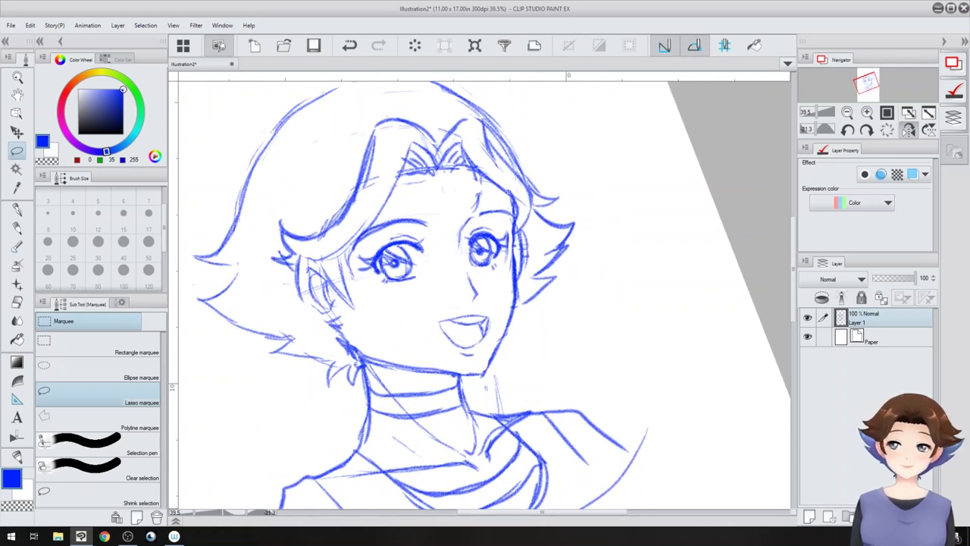
{"action": "key", "text": "p"}
{"action": "left_click_drag", "start_coordinate": [474, 295], "coordinate": [473, 304]}
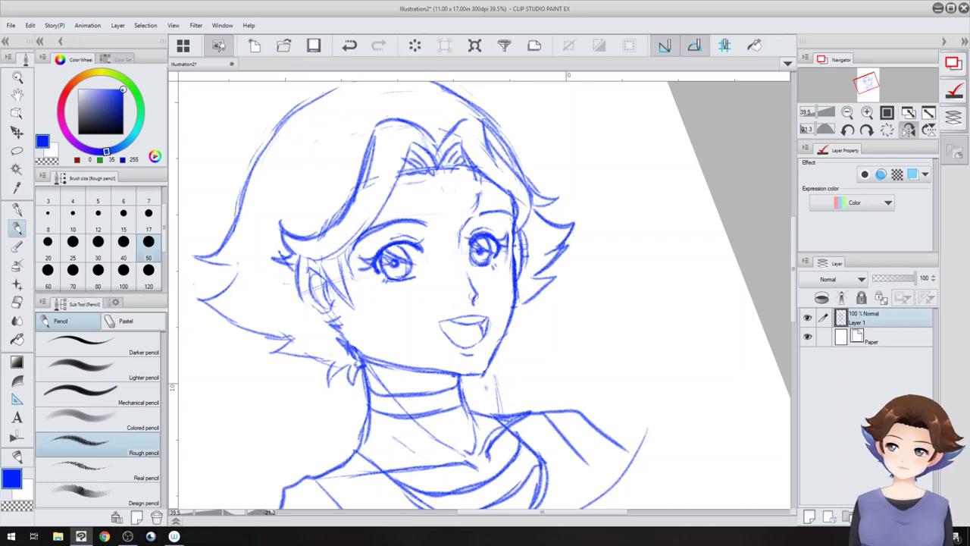
Step: Thin the near jawline with the Hard eraser and redraw the jaw and chin contour with the Rough pencil
{"action": "key", "text": "e"}
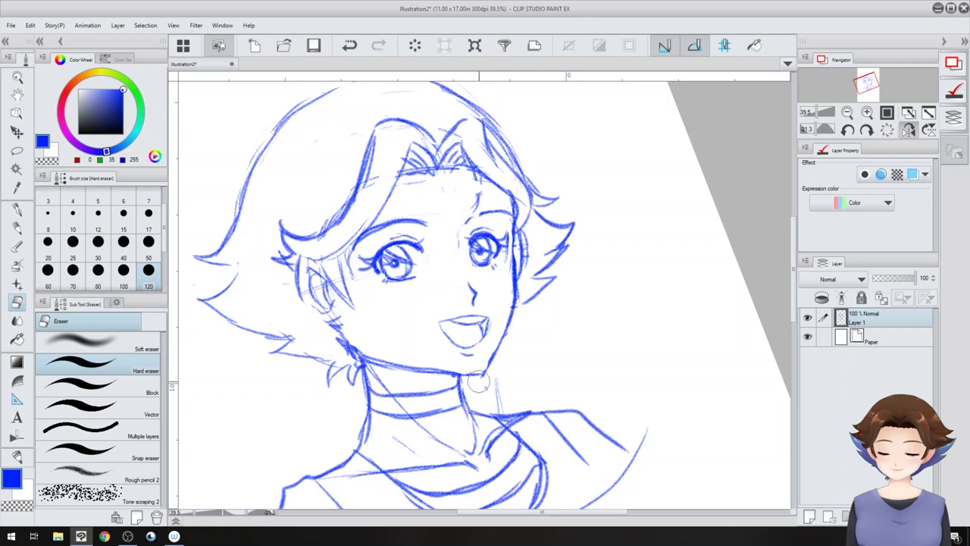
{"action": "scroll", "coordinate": [461, 360], "scroll_direction": "down", "scroll_amount": 2}
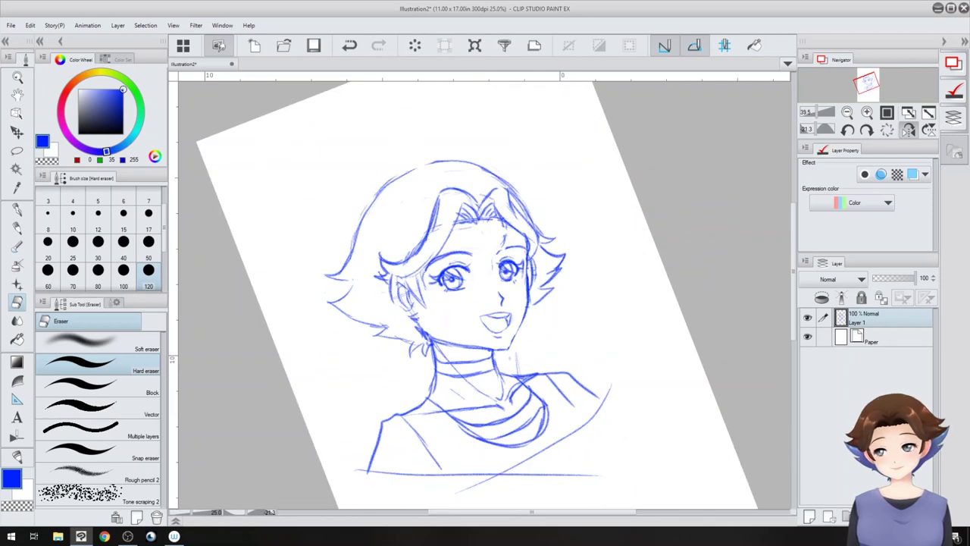
{"action": "left_click_drag", "start_coordinate": [557, 285], "coordinate": [486, 333]}
{"action": "scroll", "coordinate": [486, 331], "scroll_direction": "up", "scroll_amount": 2}
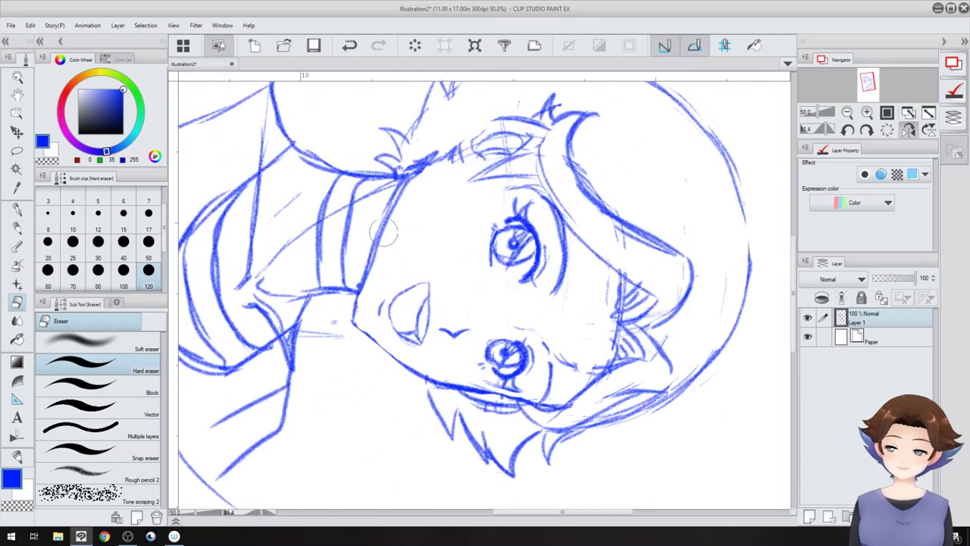
{"action": "key", "text": "p"}
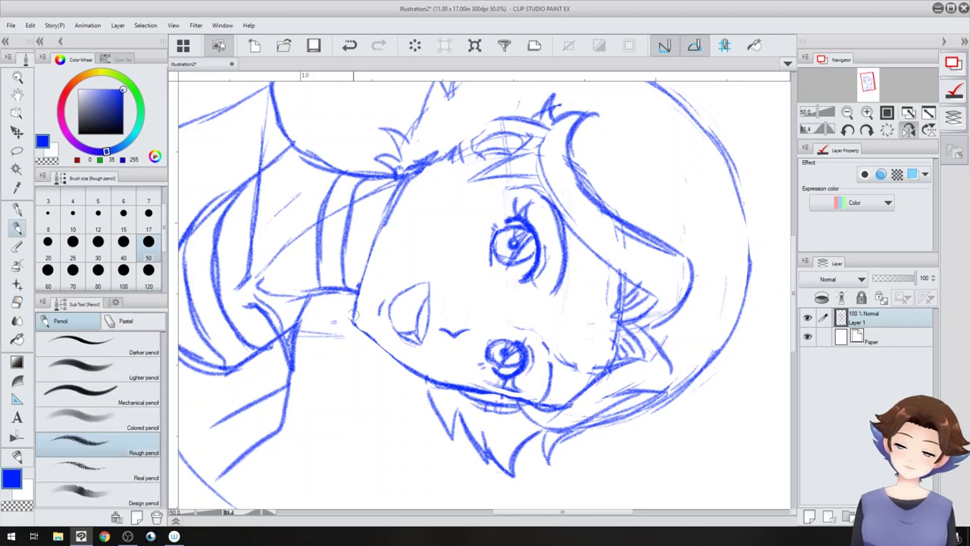
{"action": "mouse_move", "coordinate": [354, 317]}
{"action": "left_mouse_down"}
{"action": "mouse_move", "coordinate": [359, 276]}
{"action": "mouse_move", "coordinate": [413, 168]}
{"action": "mouse_move", "coordinate": [359, 288]}
{"action": "mouse_move", "coordinate": [356, 326]}
{"action": "mouse_move", "coordinate": [391, 352]}
{"action": "mouse_move", "coordinate": [414, 342]}
{"action": "left_mouse_up"}
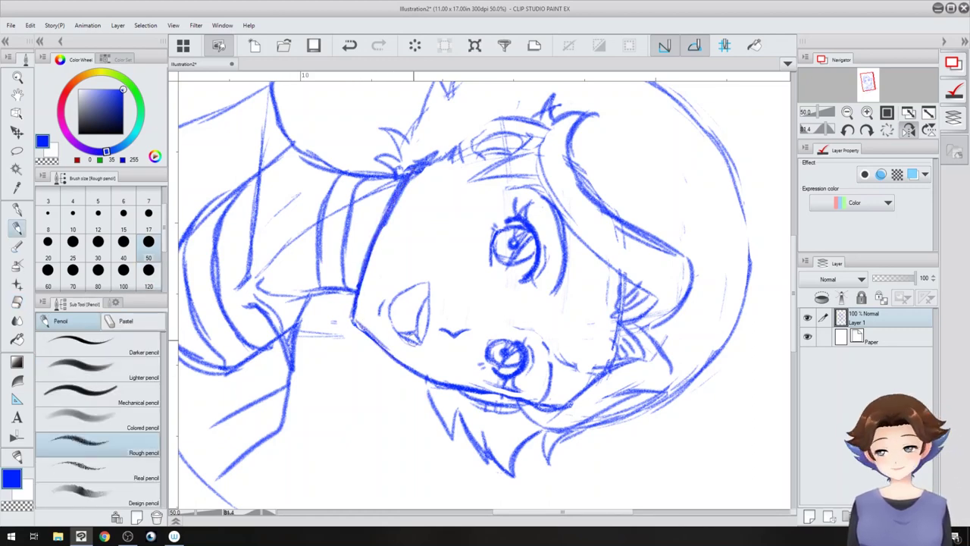
Step: Check the whole sketch upright and unmirrored at 25% zoom
{"action": "key", "text": "ctrl+minus"}
{"action": "key", "text": "ctrl+minus"}
{"action": "key", "text": "minus"}
{"action": "key", "text": "minus"}
{"action": "key", "text": "minus"}
{"action": "key", "text": "minus"}
{"action": "key", "text": "minus"}
{"action": "key", "text": "minus"}
{"action": "key", "text": "minus"}
{"action": "key", "text": "minus"}
{"action": "key", "text": "minus"}
{"action": "key", "text": "minus"}
{"action": "key", "text": "minus"}
{"action": "key", "text": "minus"}
{"action": "key", "text": "minus"}
{"action": "key", "text": "minus"}
{"action": "key", "text": "minus"}
{"action": "key", "text": "minus"}
{"action": "key", "text": "minus"}
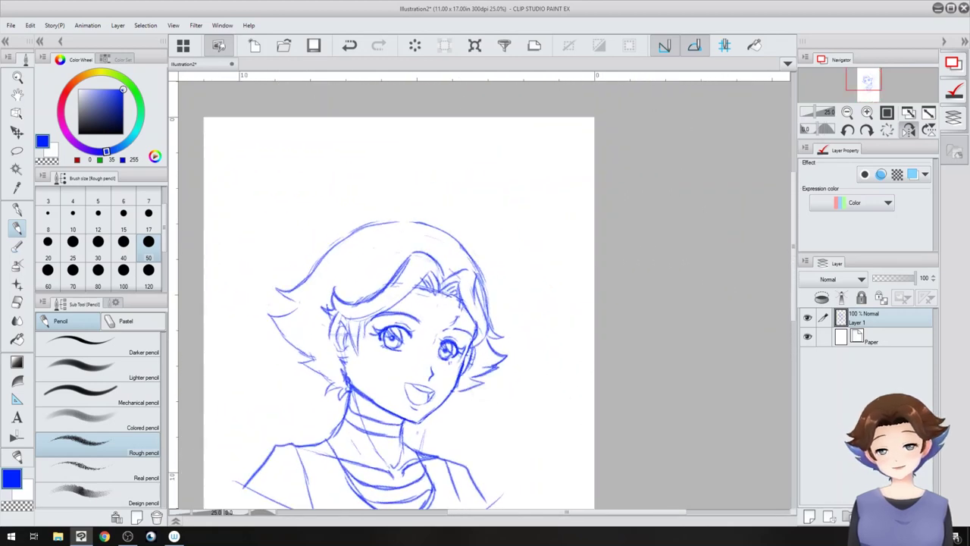
{"action": "left_click", "coordinate": [909, 129]}
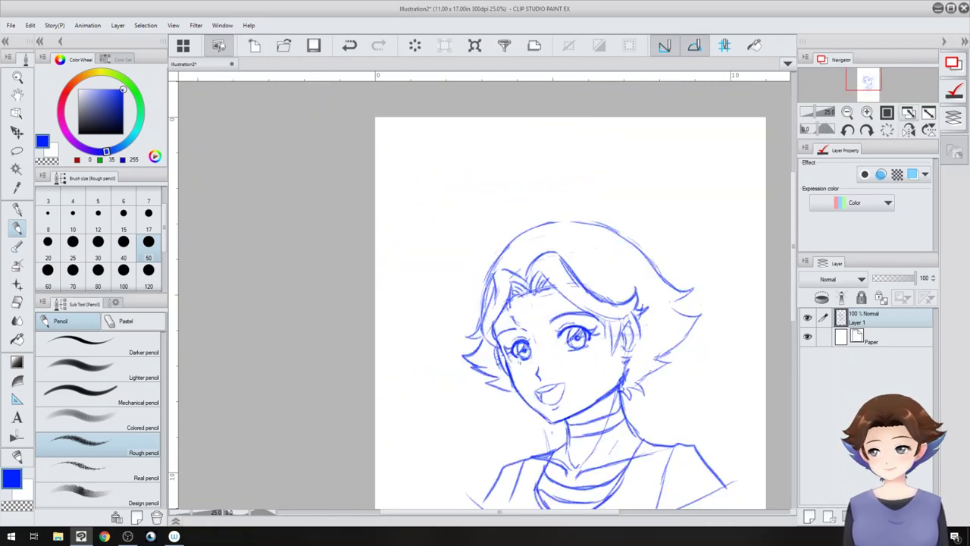
Step: Add small spikes between the back hair tips and darken the crown outline and swept front lock
{"action": "left_click_drag", "start_coordinate": [557, 322], "coordinate": [485, 265]}
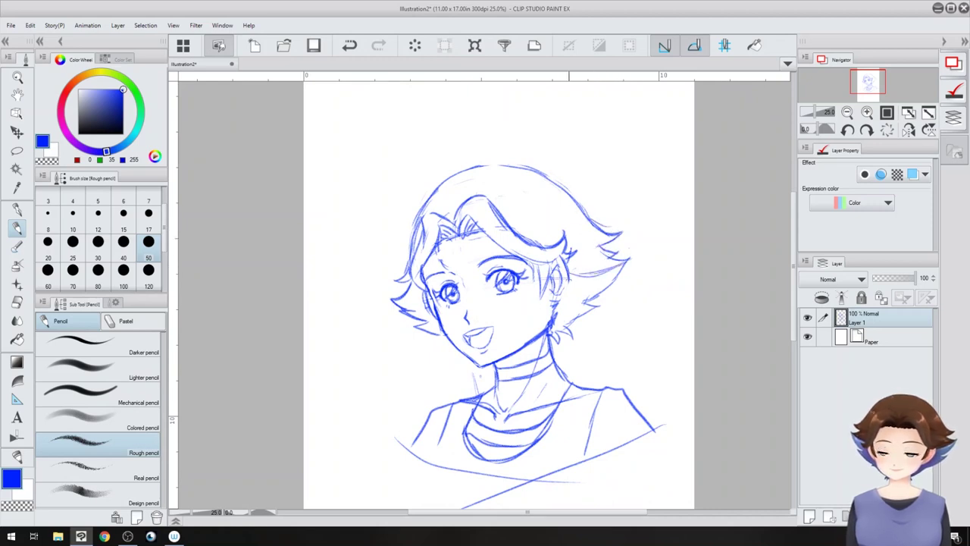
{"action": "mouse_move", "coordinate": [439, 419]}
{"action": "left_mouse_down"}
{"action": "mouse_move", "coordinate": [404, 413]}
{"action": "mouse_move", "coordinate": [391, 395]}
{"action": "left_mouse_up"}
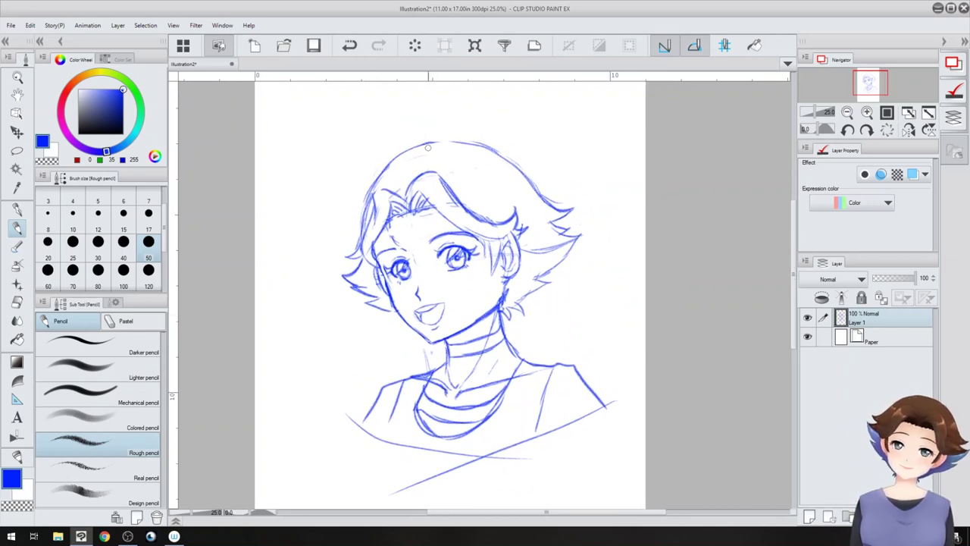
{"action": "mouse_move", "coordinate": [428, 147]}
{"action": "left_mouse_down"}
{"action": "mouse_move", "coordinate": [387, 167]}
{"action": "mouse_move", "coordinate": [363, 203]}
{"action": "mouse_move", "coordinate": [361, 244]}
{"action": "left_mouse_up"}
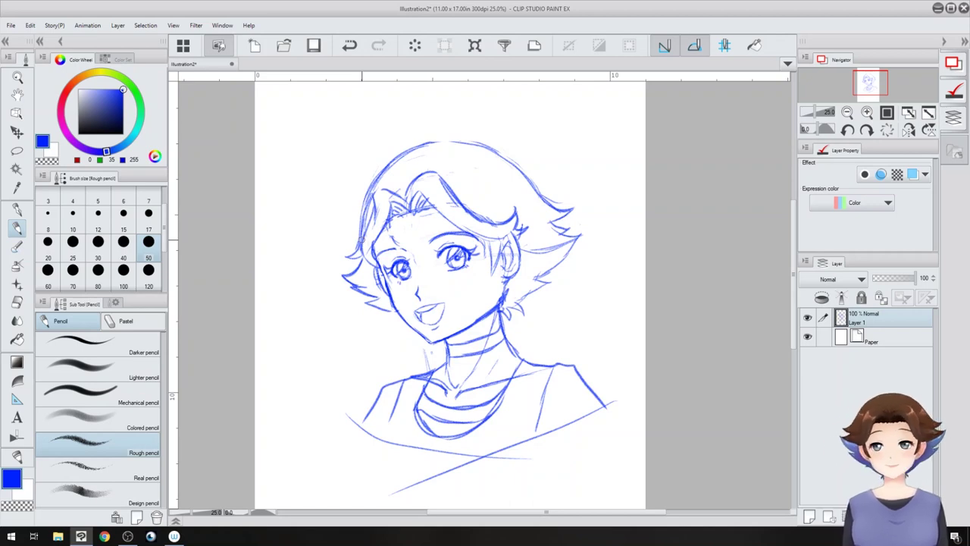
{"action": "left_click_drag", "start_coordinate": [373, 195], "coordinate": [364, 223]}
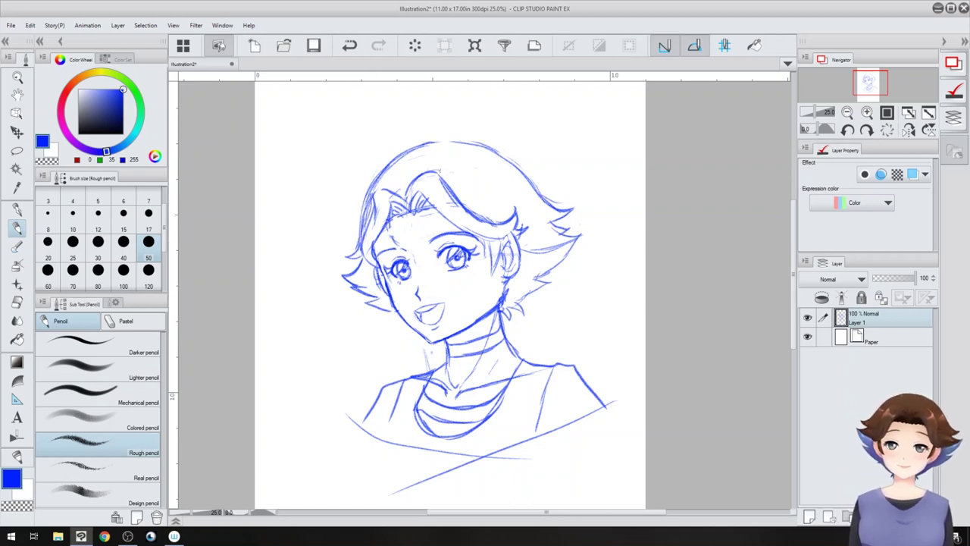
{"action": "left_click_drag", "start_coordinate": [452, 188], "coordinate": [512, 222]}
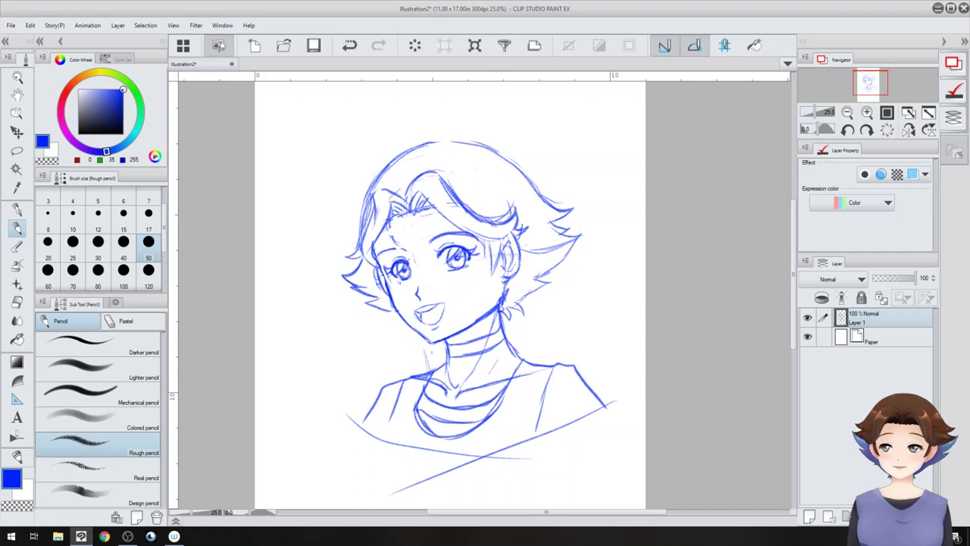